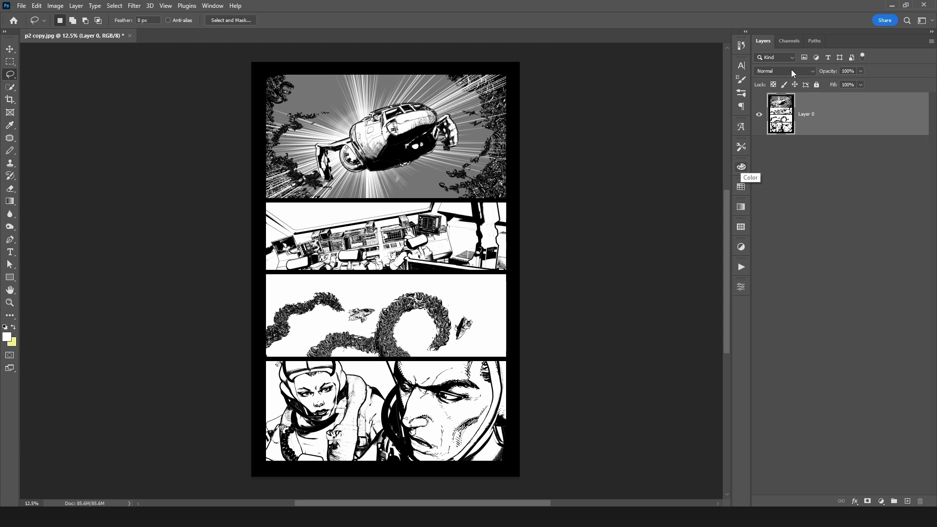
Set the page artwork layer's blend mode to Multiply and rename the layer "line art".
key("Down")
key("Down")
key("Down")
key("Return")
double_click(807, 115)
key("BackSpace")
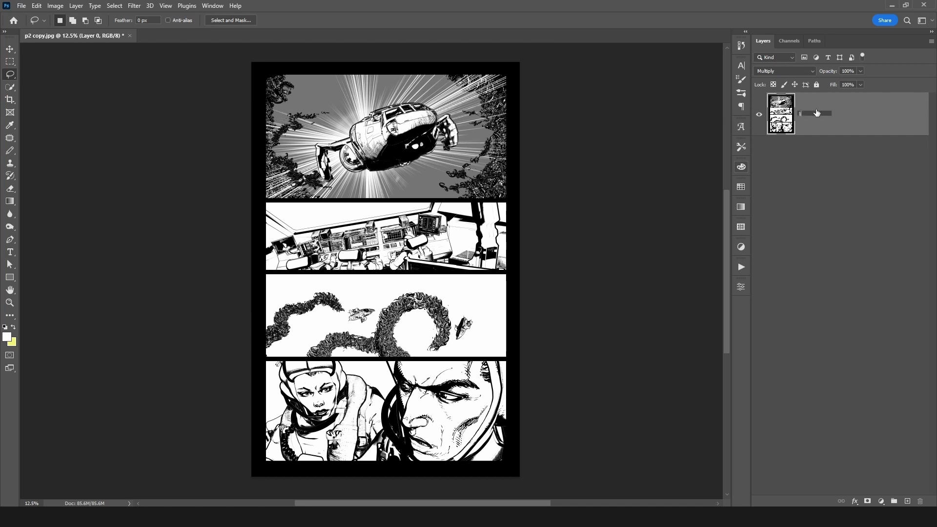
type("line art")
key("Return")
Add a new layer beneath the line art layer and name it "Flats 1".
left_click(907, 501, "ctrl")
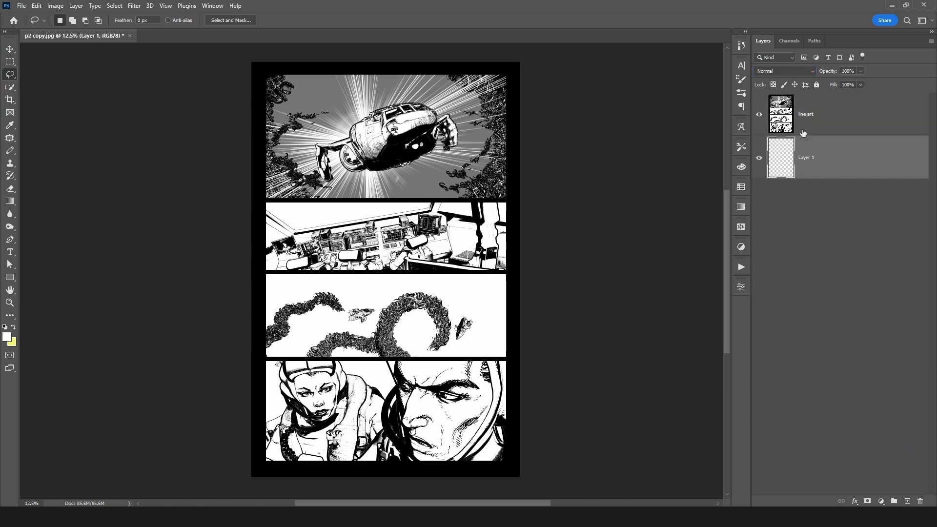
double_click(805, 159)
type("Flats 1")
key("Return")
Reset the foreground and background colours to default, then fill Flats 1 with black and refill it with white.
key("d")
key("alt+BackSpace")
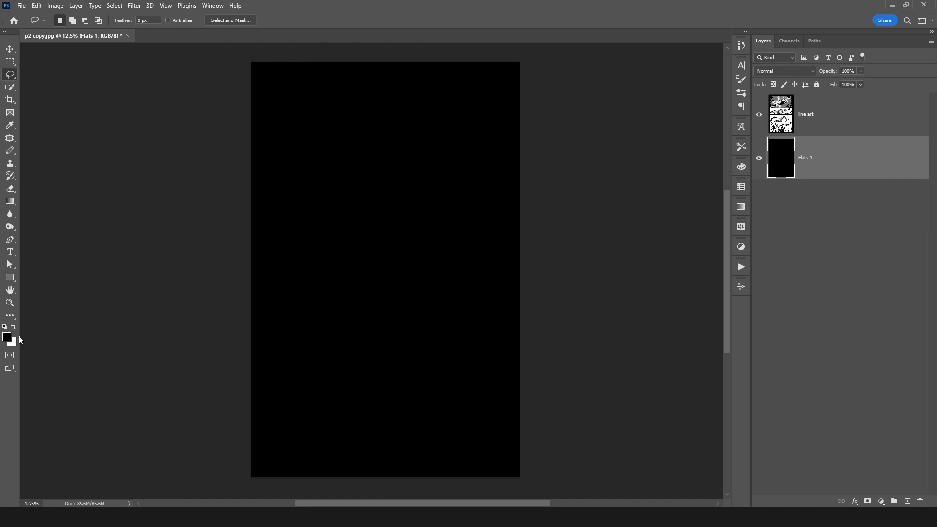
key("ctrl+BackSpace")
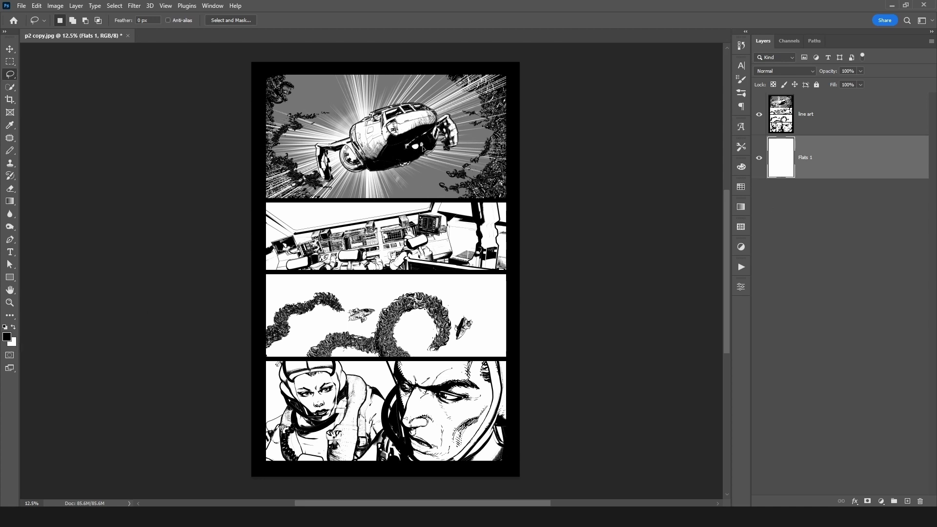
Select the whole top panel with the spaceship using the Rectangular Marquee, just overlapping its black border.
key("m")
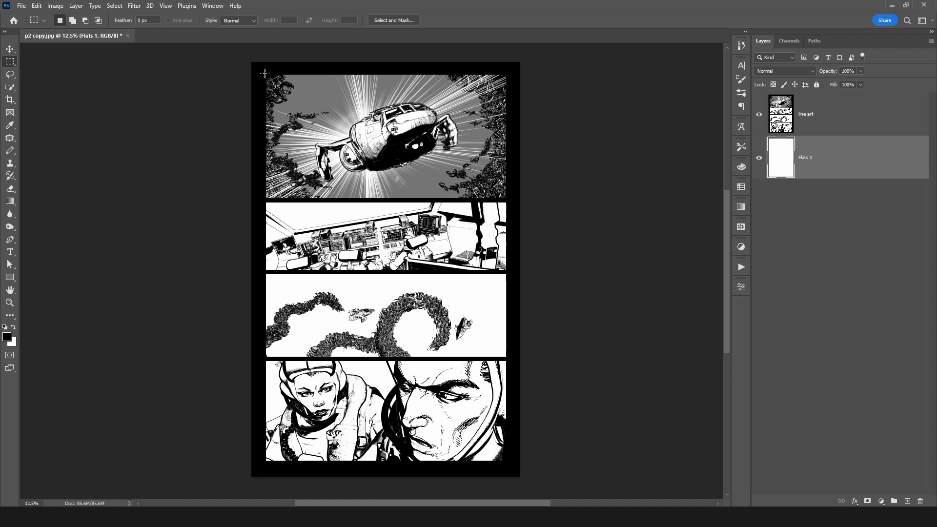
left_click_drag(270, 91, 353, 99)
left_click_drag(353, 99, 273, 165)
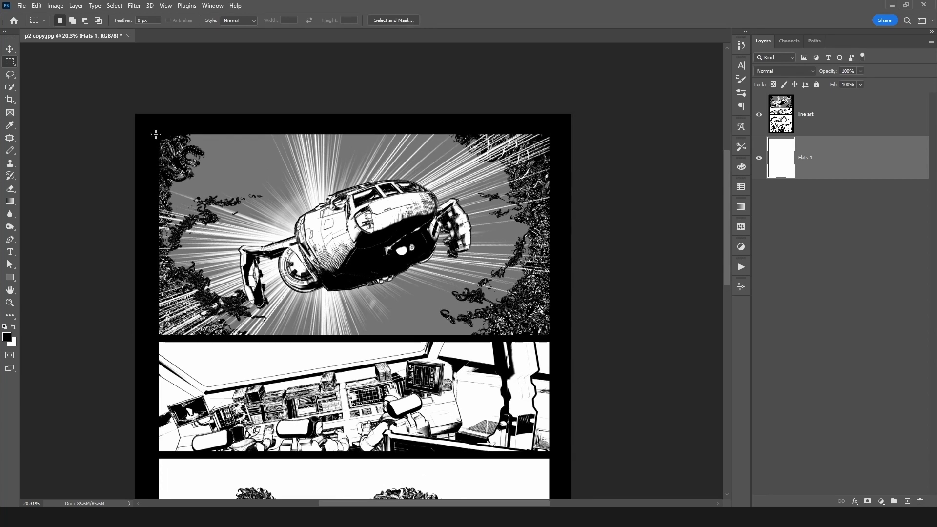
left_click_drag(160, 132, 491, 332)
key("ctrl+d")
left_click_drag(157, 132, 550, 335)
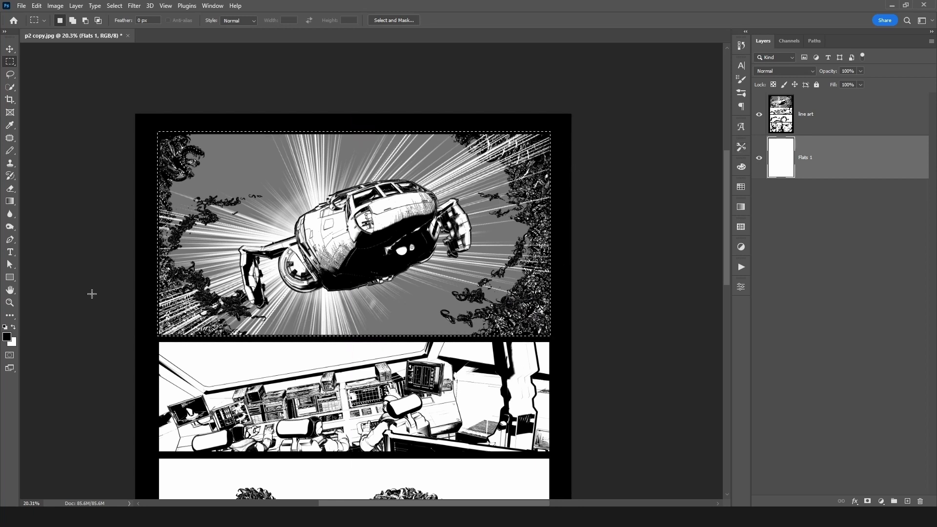
Choose a bright red foreground colour and fill the selected top panel with it on Flats 1.
left_click(7, 336)
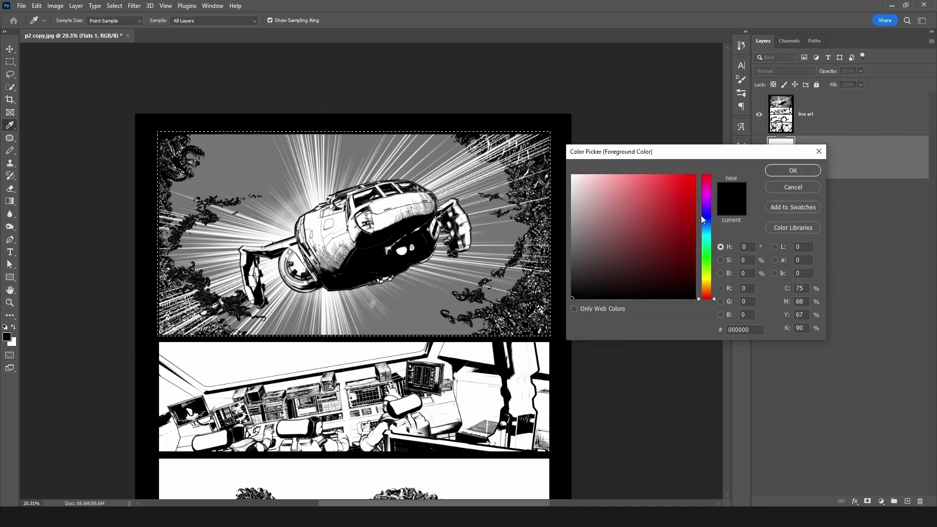
left_click(652, 196)
left_click(791, 171)
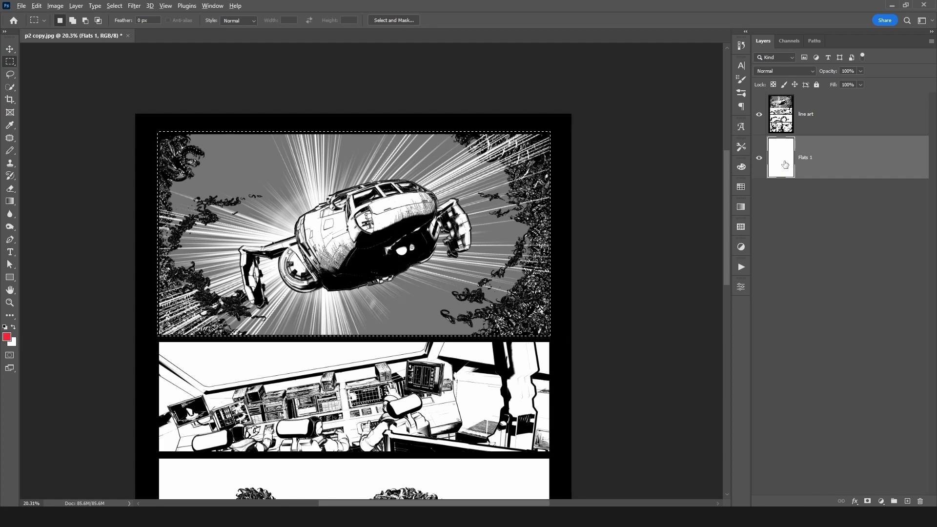
key("alt+BackSpace")
Select the second, third and fourth panels one by one, fill each with the same red on Flats 1, and deselect.
scroll(335, 236, "down", 3)
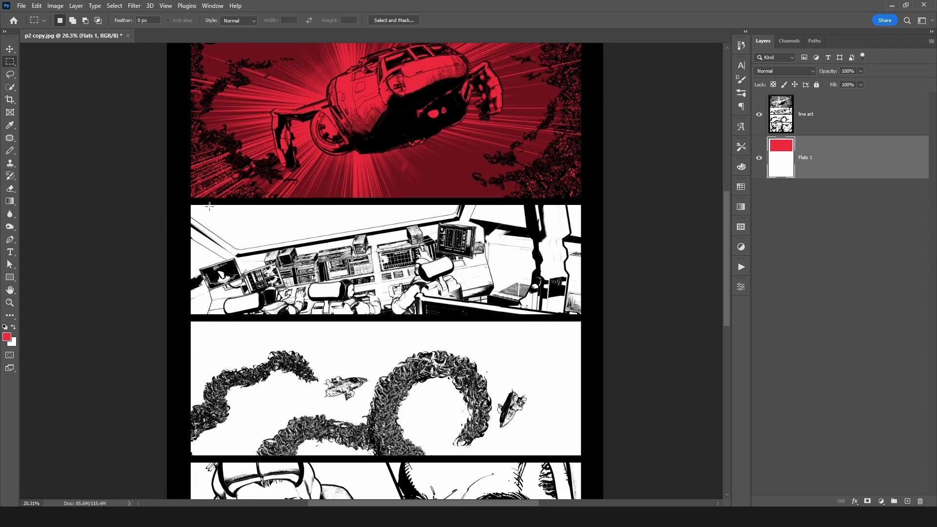
left_click_drag(189, 203, 583, 317)
key("alt+BackSpace")
scroll(393, 275, "down", 5)
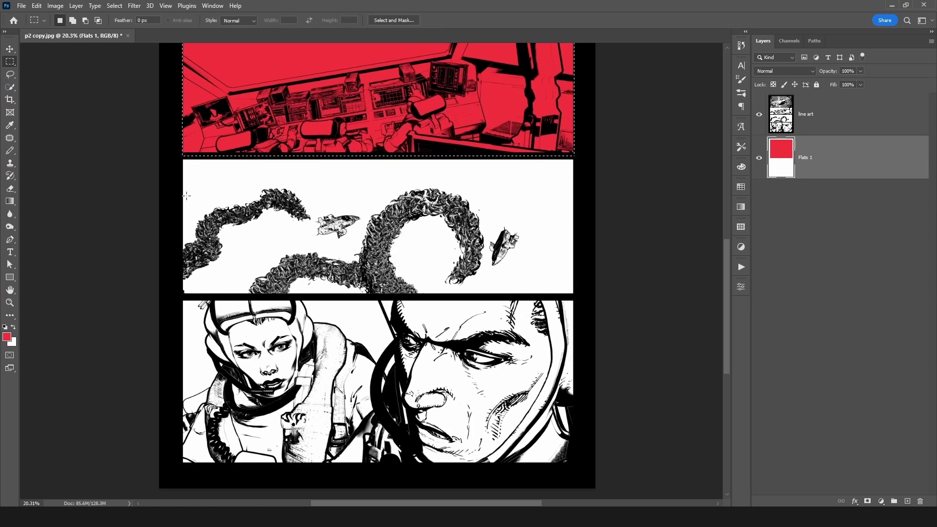
left_click_drag(181, 159, 583, 292)
key("alt+BackSpace")
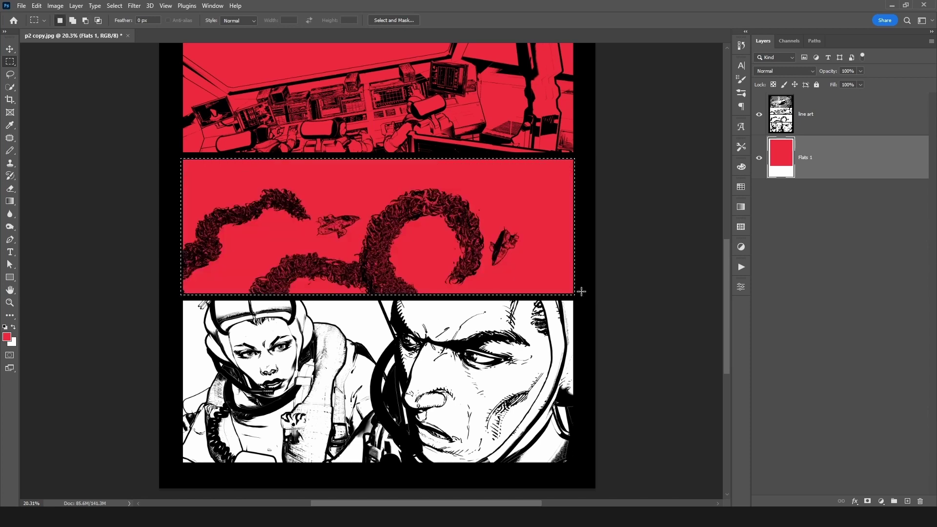
left_click_drag(180, 299, 575, 465)
key("alt+BackSpace")
key("ctrl+d")
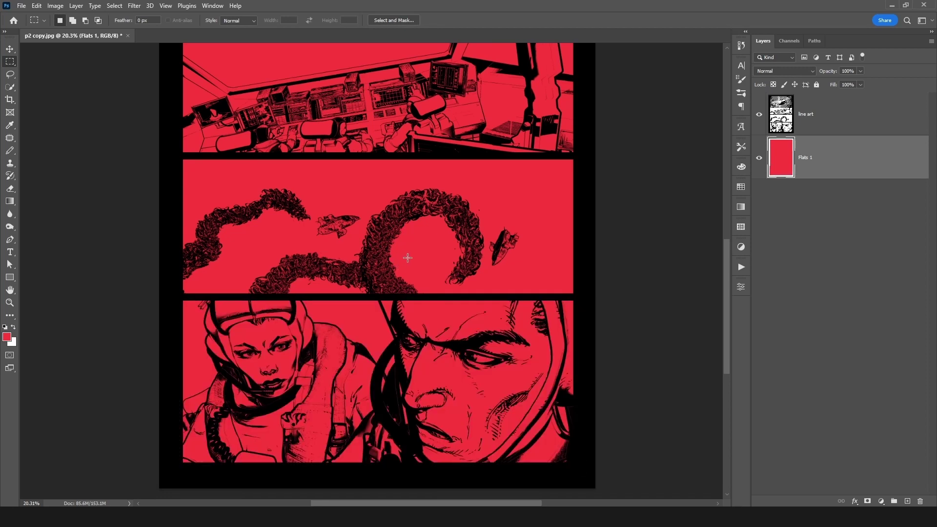
Try selecting flat colour areas on the Flats 1 layer with the Magic Wand in contiguous mode.
scroll(406, 228, "down", 5)
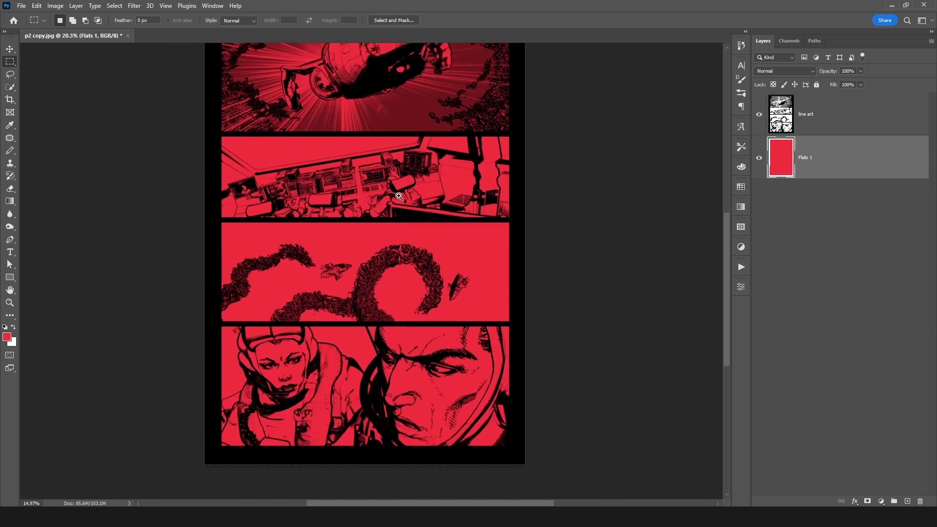
left_click_drag(400, 219, 398, 217)
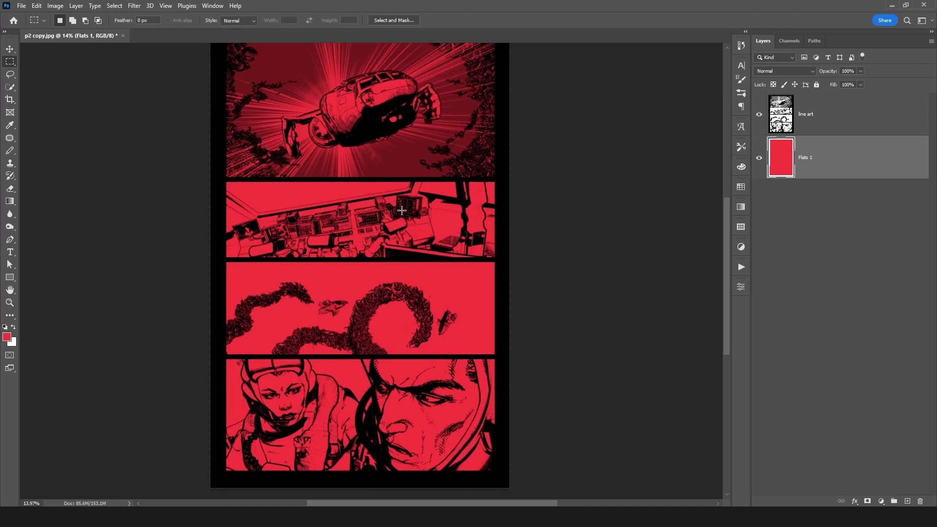
key("w")
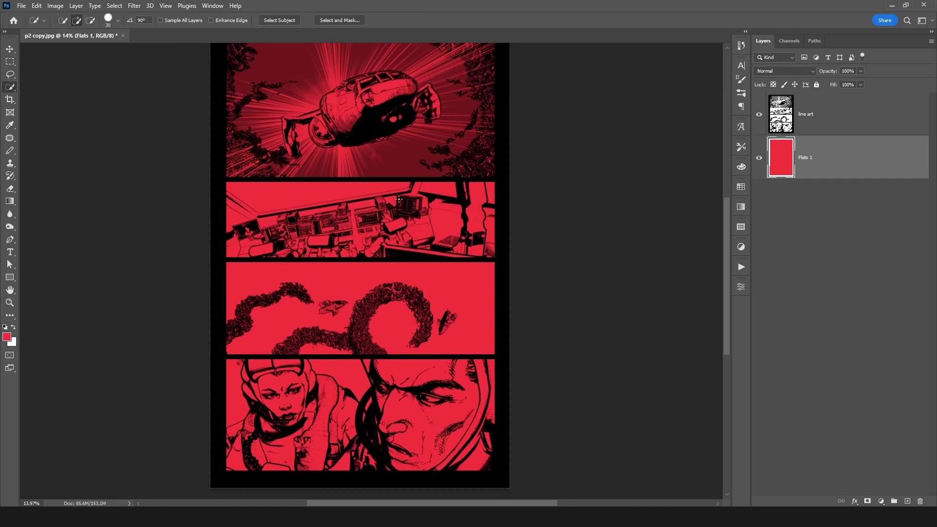
key("shift+w")
scroll(399, 204, "up", 1)
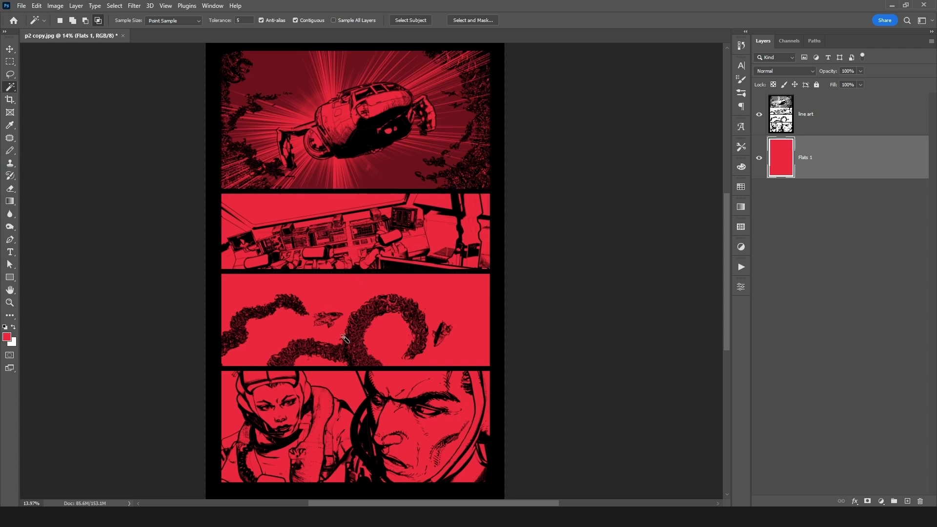
left_click(348, 287)
left_click(353, 387)
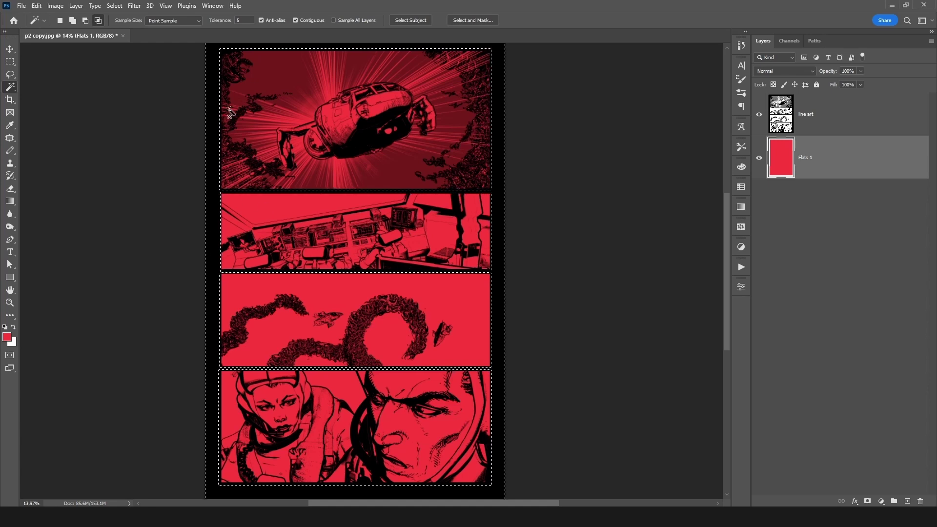
Compare the line art and Flats 1 layers by isolating each, ending with only Flats 1 shown and nothing selected.
left_click(759, 117, "alt")
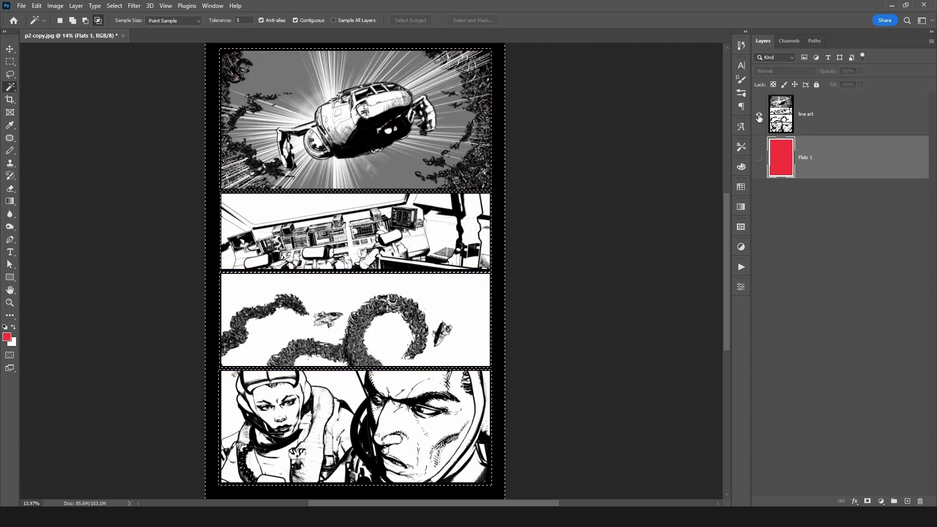
left_click(760, 157)
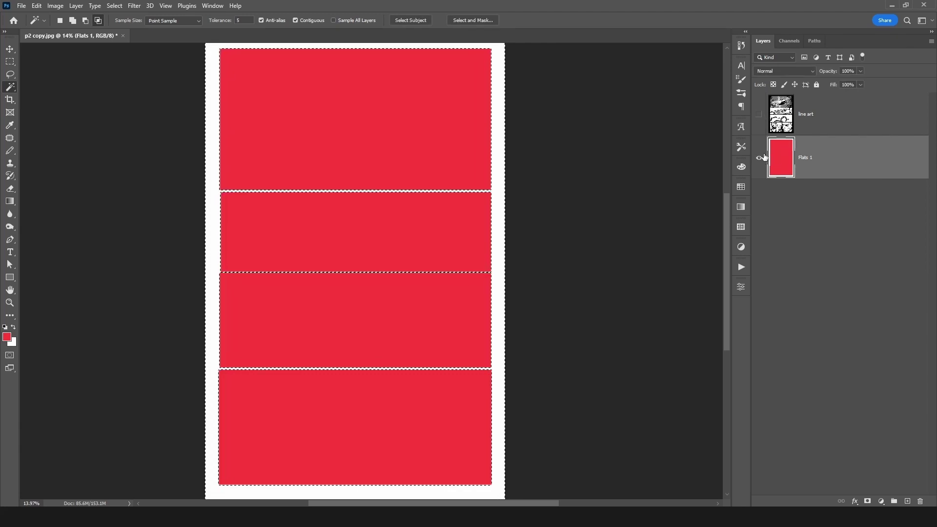
left_click(759, 117)
left_click(760, 160, "alt")
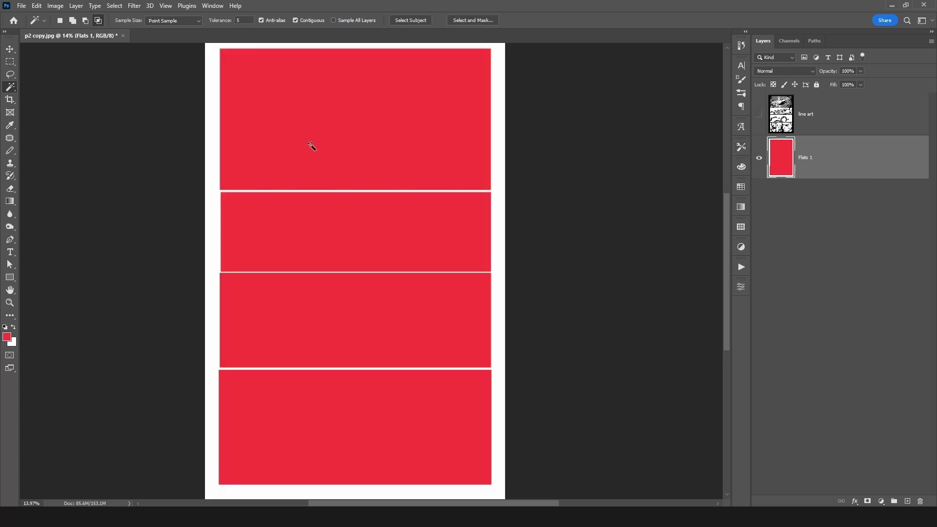
Turn off Contiguous for the Magic Wand, test it by selecting all the red panels together, and clear the selection.
left_click(399, 350)
left_click(390, 396)
left_click(294, 20)
key("ctrl+d")
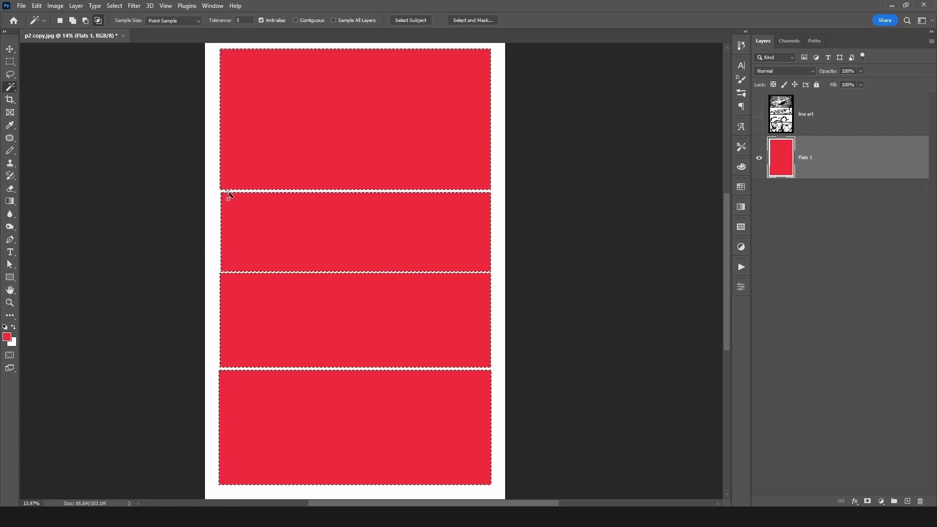
key("ctrl+d")
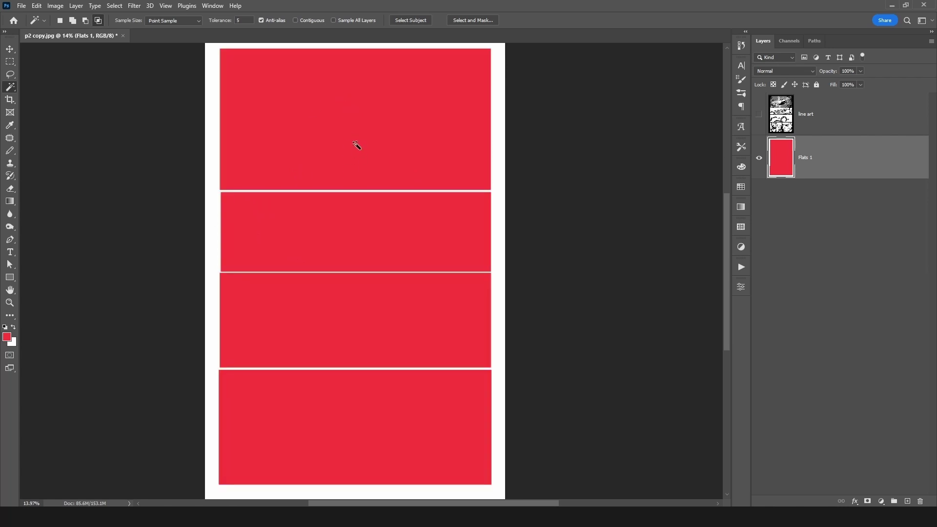
Show the line art again and add a new layer named "Flats 2" directly above Flats 1.
left_click(758, 114)
left_click(785, 120)
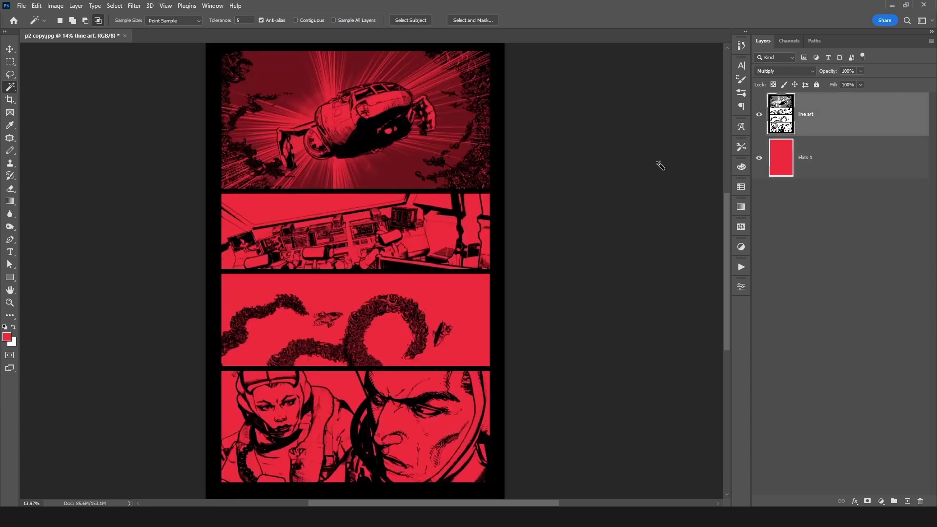
left_click(786, 162)
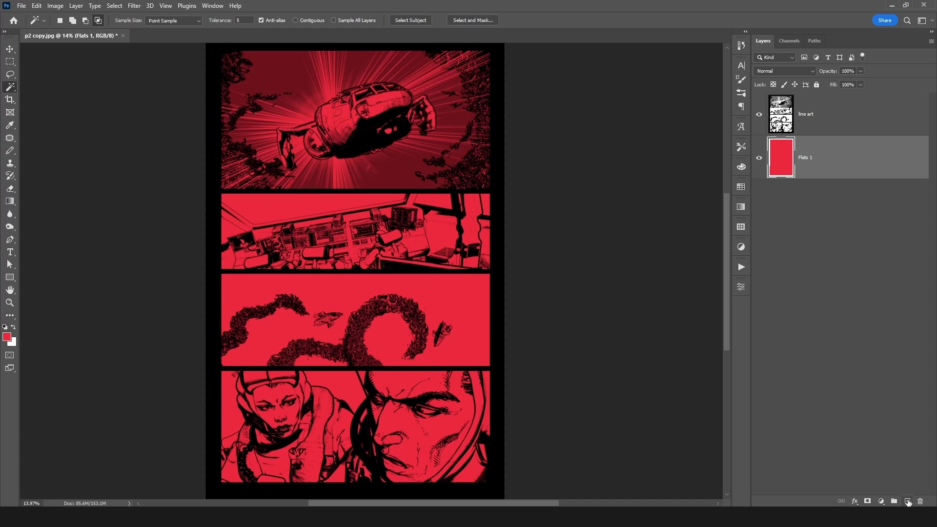
left_click(907, 501)
double_click(804, 158)
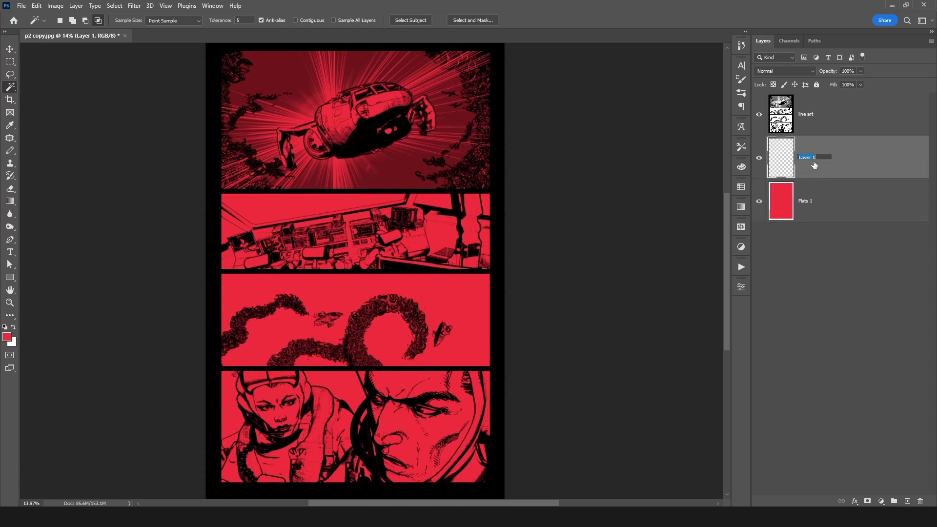
type("Flats 2")
key("Return")
Outline the upper rear hull of the spaceship in the top panel with the Lasso, following its outer edge with straight segments.
key("l")
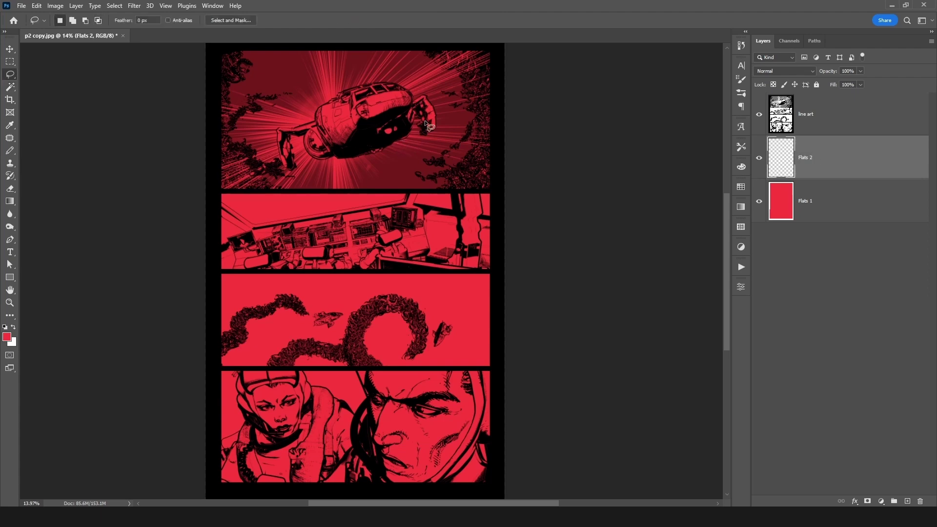
left_click_drag(360, 116, 379, 114)
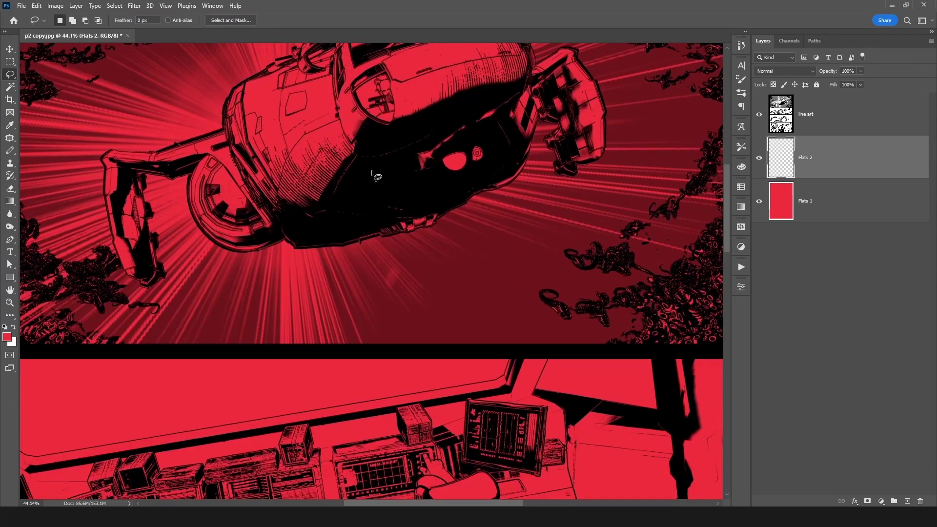
left_click_drag(263, 141, 247, 253)
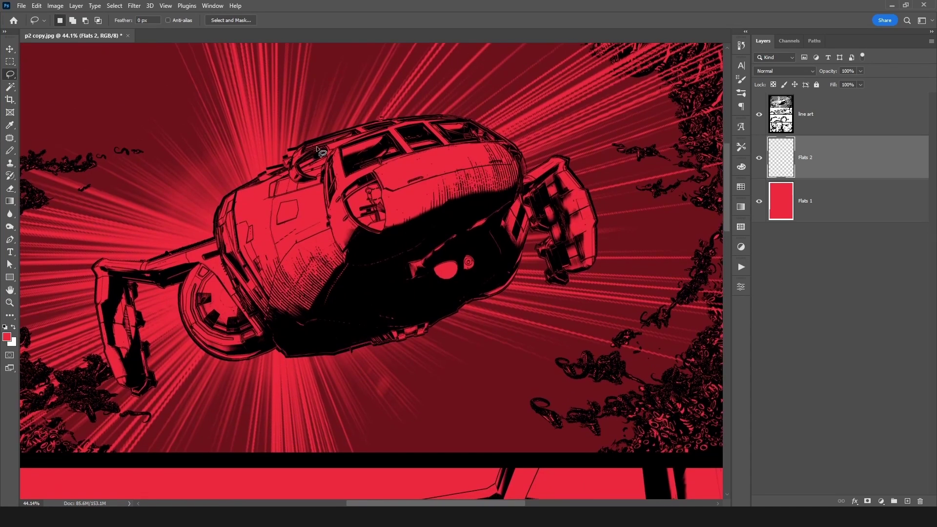
mouse_move(297, 152)
left_mouse_down()
mouse_move(429, 146)
mouse_move(395, 135)
left_mouse_up()
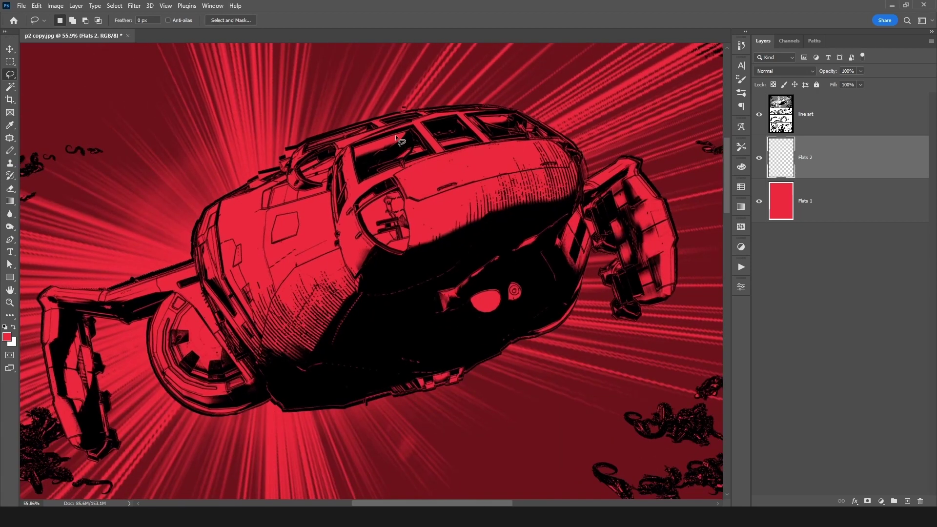
left_click_drag(327, 130, 304, 163)
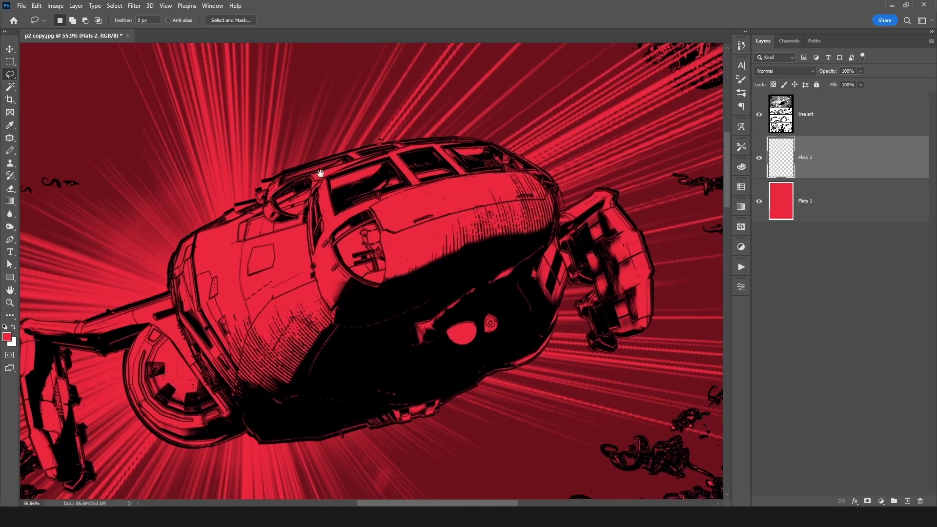
left_click_drag(285, 168, 337, 139)
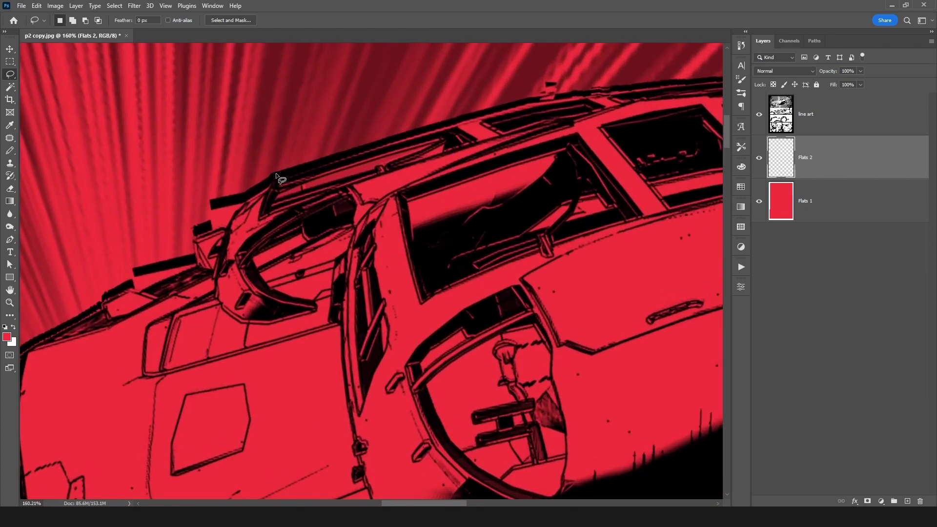
left_click_drag(287, 166, 339, 122)
left_click(381, 75, "alt")
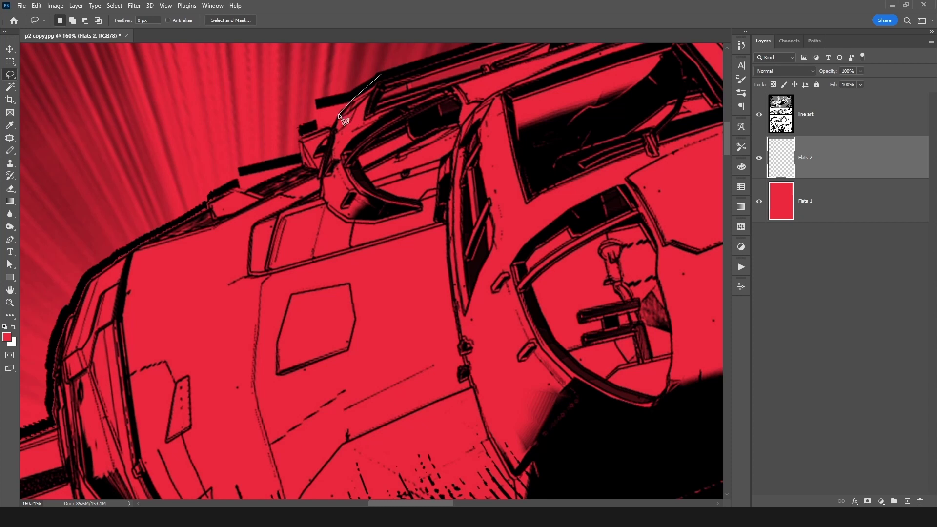
left_click(332, 129)
left_click(298, 155)
left_click(239, 179)
left_click(205, 204)
left_click(119, 251)
left_click(85, 278)
mouse_move(57, 331)
left_mouse_down()
mouse_move(49, 398)
mouse_move(153, 436)
mouse_move(515, 158)
left_mouse_up()
Set the foreground colour to light blue, #3bc2fa.
left_click(7, 336)
left_click_drag(707, 228, 717, 231)
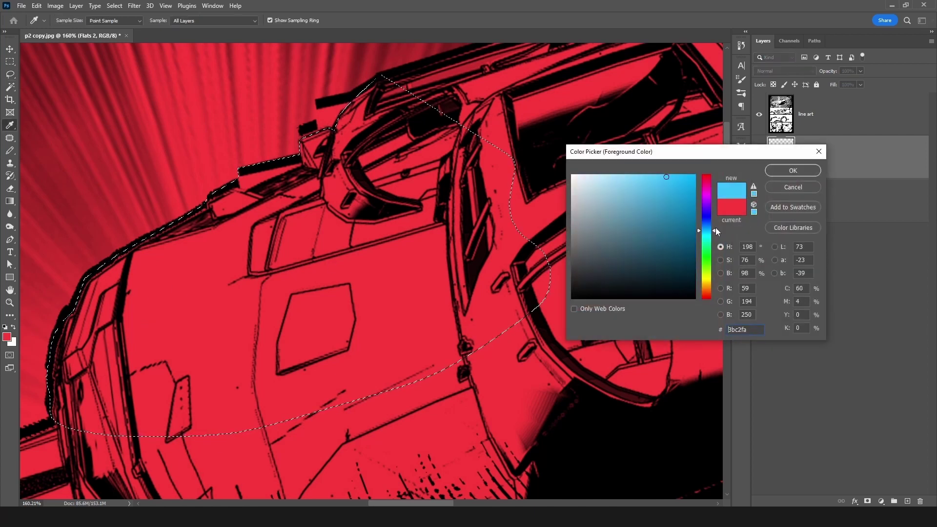
left_click(787, 171)
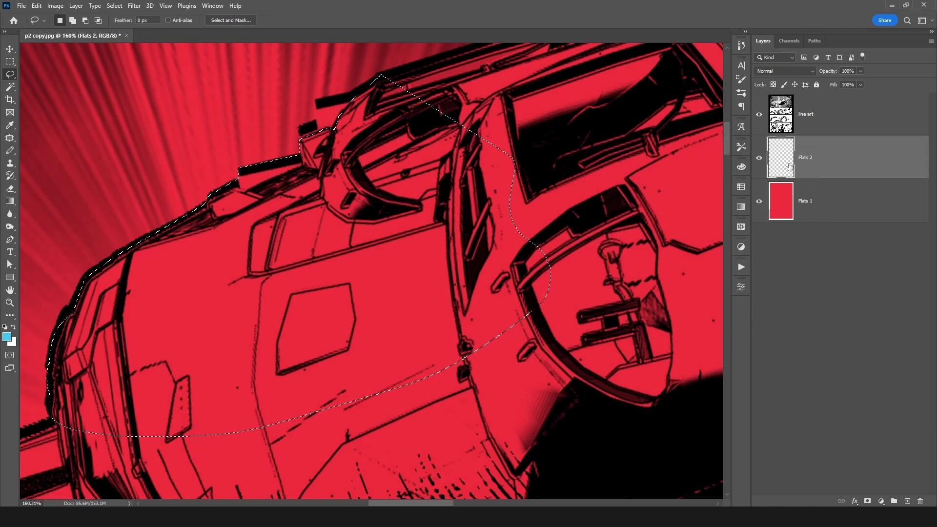
Fill the outlined upper rear hull with light blue on Flats 2 and clear the selection.
key("alt+BackSpace")
key("ctrl+d")
Outline the spaceship's left arm and claw with the Lasso, fill the area with light blue, and deselect.
mouse_move(76, 380)
left_mouse_down()
mouse_move(167, 269)
mouse_move(264, 205)
mouse_move(335, 180)
mouse_move(172, 250)
left_mouse_up()
left_click_drag(157, 255, 96, 281)
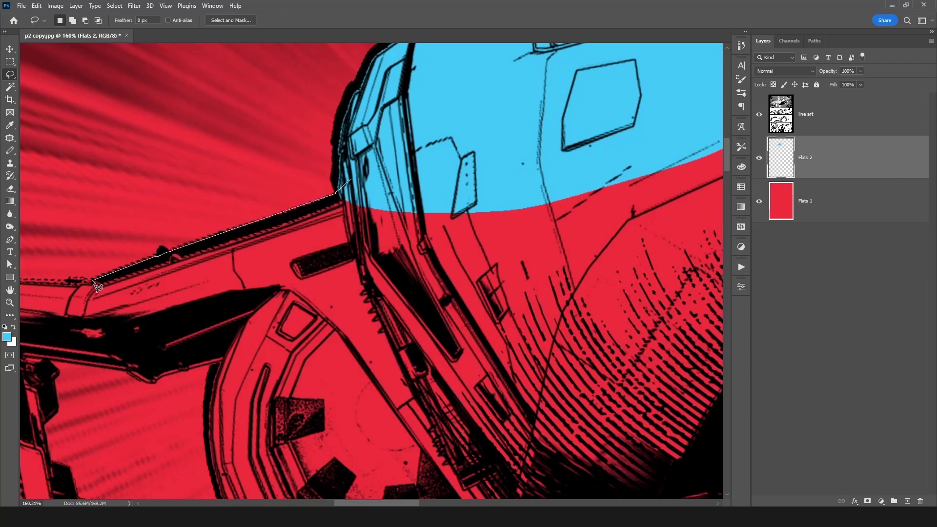
left_click(83, 279)
left_click(65, 280, "alt")
left_click(175, 277, "alt")
mouse_move(174, 276)
left_mouse_down()
mouse_move(139, 273)
mouse_move(114, 307)
mouse_move(128, 335)
mouse_move(145, 438)
mouse_move(128, 497)
mouse_move(122, 302)
mouse_move(159, 481)
mouse_move(149, 180)
mouse_move(158, 220)
mouse_move(220, 313)
mouse_move(195, 314)
mouse_move(221, 343)
mouse_move(253, 350)
mouse_move(228, 347)
mouse_move(251, 354)
mouse_move(257, 375)
mouse_move(294, 383)
mouse_move(286, 384)
mouse_move(350, 324)
mouse_move(329, 280)
mouse_move(337, 293)
mouse_move(315, 273)
mouse_move(323, 191)
mouse_move(294, 180)
left_mouse_up()
mouse_move(281, 136)
left_mouse_down()
mouse_move(299, 128)
mouse_move(307, 106)
left_mouse_up()
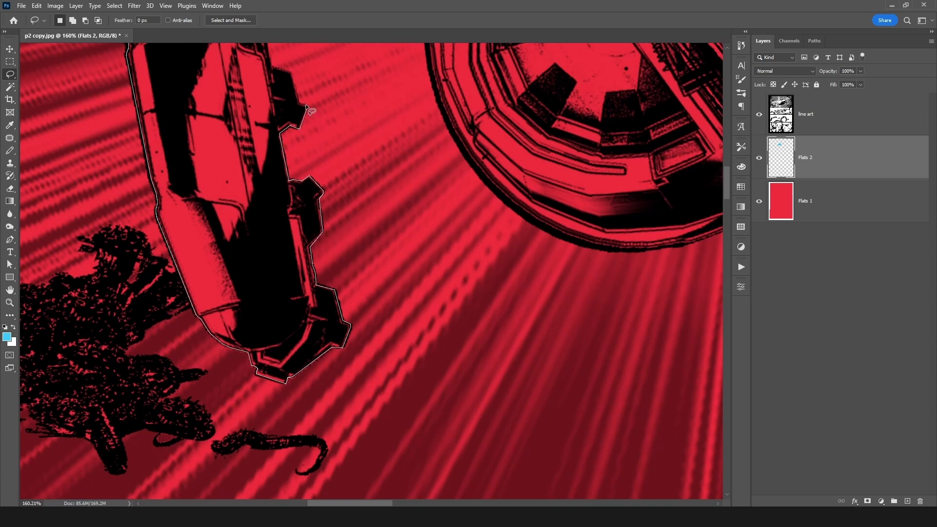
left_click_drag(305, 104, 282, 58)
mouse_move(293, 76)
left_mouse_down()
mouse_move(286, 35)
mouse_move(271, 213)
mouse_move(264, 179)
mouse_move(281, 164)
mouse_move(279, 114)
mouse_move(275, 132)
mouse_move(278, 113)
mouse_move(245, 114)
mouse_move(292, 116)
left_mouse_up()
left_click_drag(347, 127, 351, 127)
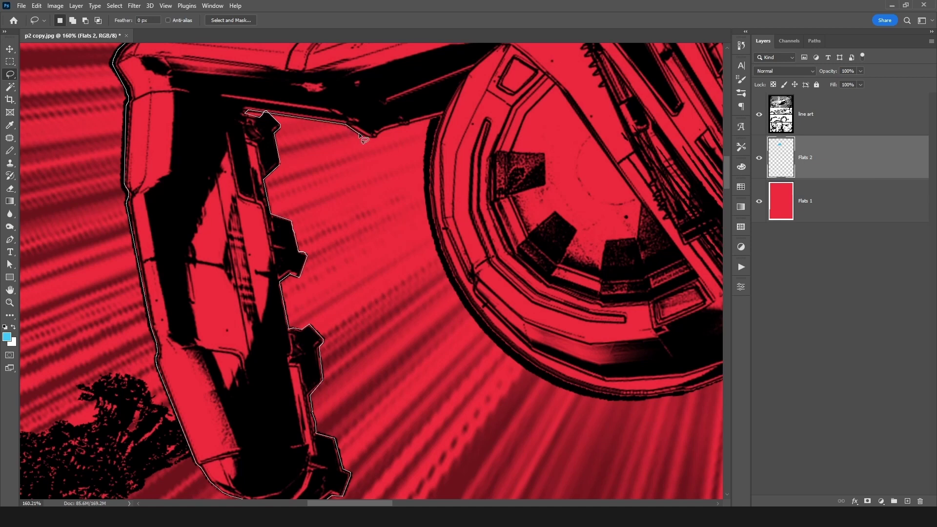
mouse_move(379, 132)
left_mouse_down()
mouse_move(436, 127)
mouse_move(402, 126)
mouse_move(442, 117)
mouse_move(504, 36)
mouse_move(568, 165)
mouse_move(619, 147)
left_mouse_up()
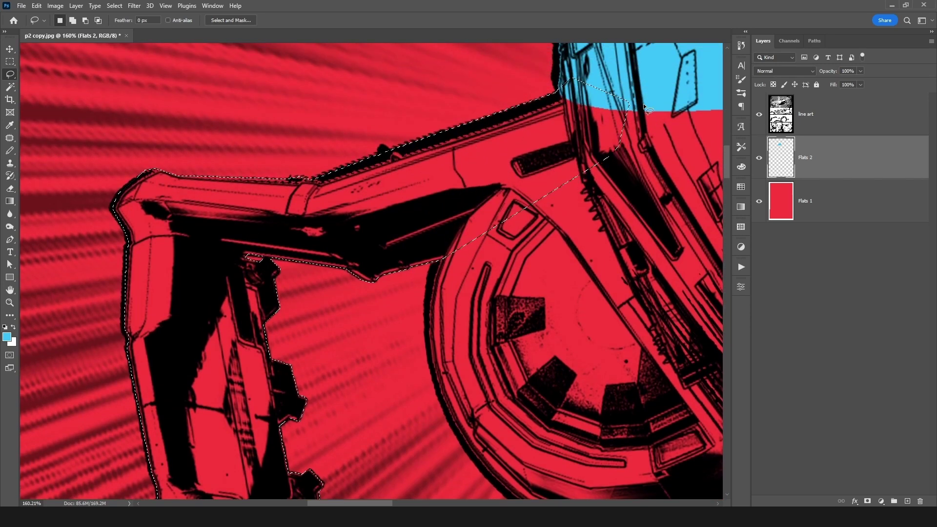
key("alt+BackSpace")
key("ctrl+d")
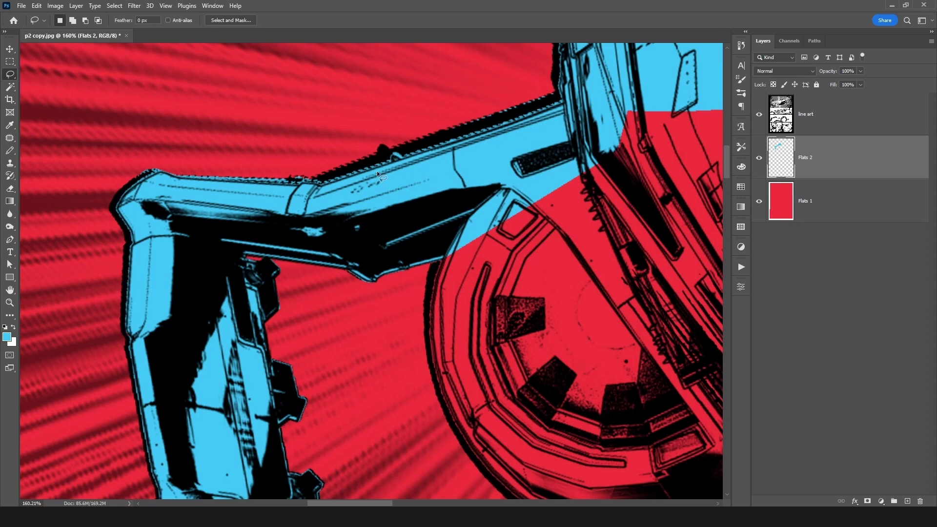
Lasso the upper-left rim of the round thruster just below the arm, fill it with light blue, and deselect.
mouse_move(490, 220)
left_mouse_down()
mouse_move(404, 187)
mouse_move(451, 191)
left_mouse_up()
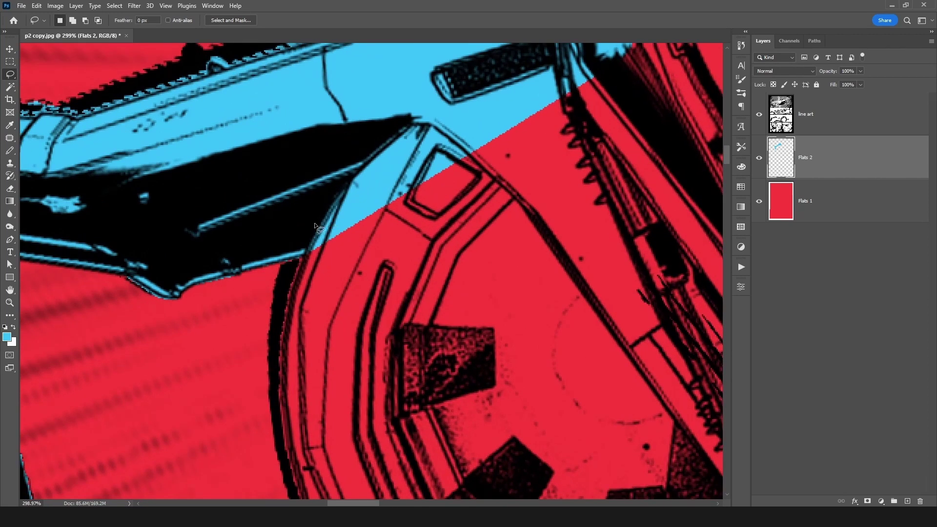
mouse_move(324, 215)
left_mouse_down()
mouse_move(280, 289)
mouse_move(284, 353)
mouse_move(360, 353)
mouse_move(431, 239)
mouse_move(389, 174)
left_mouse_up()
key("alt+BackSpace")
key("ctrl+d")
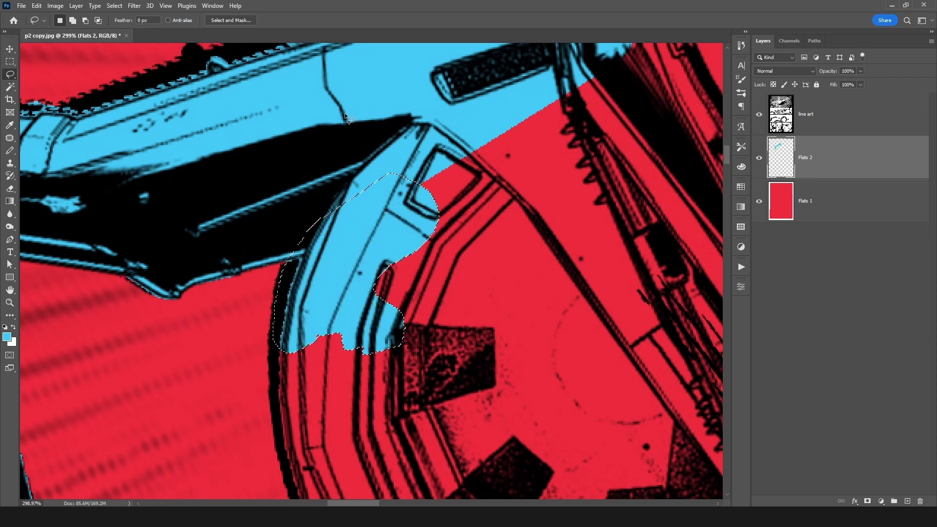
Lasso the middle section of the thruster's left rim, fill it with light blue, and deselect.
left_click_drag(336, 291, 311, 139)
mouse_move(258, 176)
left_mouse_down()
mouse_move(254, 255)
mouse_move(267, 331)
mouse_move(469, 305)
mouse_move(414, 190)
left_mouse_up()
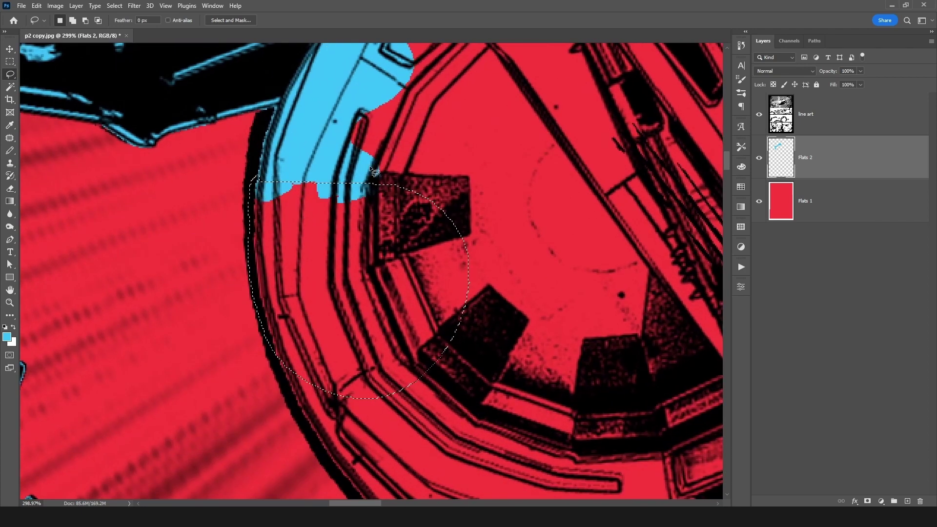
key("alt+BackSpace")
key("ctrl+d")
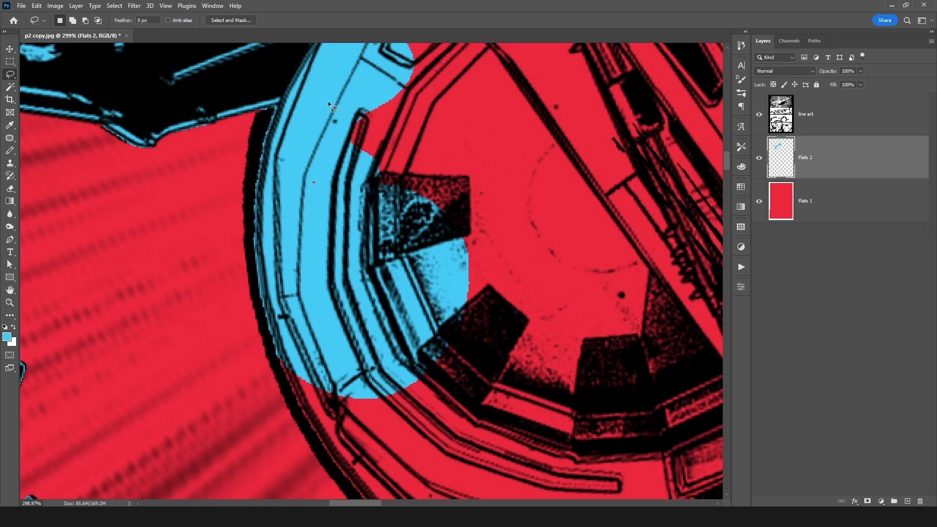
Outline the lower-left part of the round thruster with the Polygonal Lasso, following its outer rim and closing across its interior.
left_click_drag(291, 287, 301, 167)
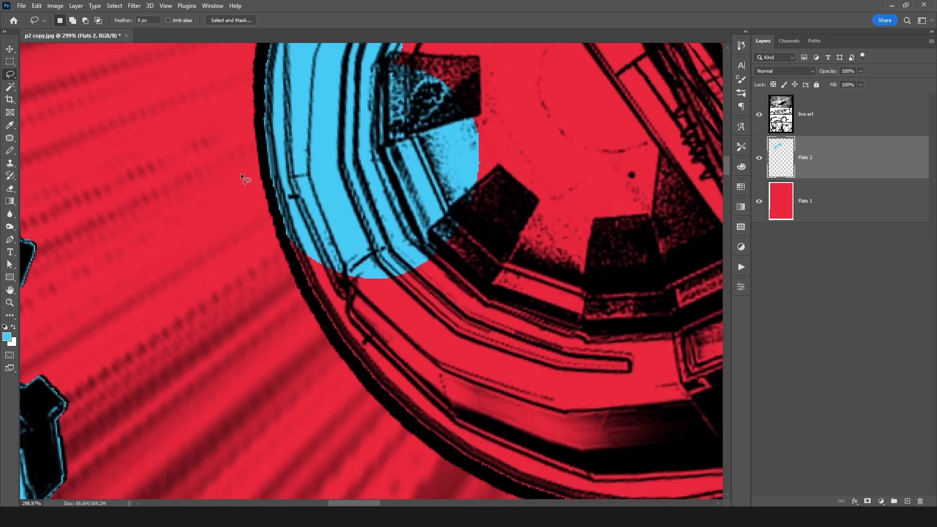
right_click(15, 77)
left_click(47, 80)
left_click(284, 238)
left_click(346, 354)
left_click(396, 412)
left_click(454, 457)
left_click(522, 490)
left_click(608, 459)
left_click(660, 362)
left_click(666, 251)
left_click(523, 130)
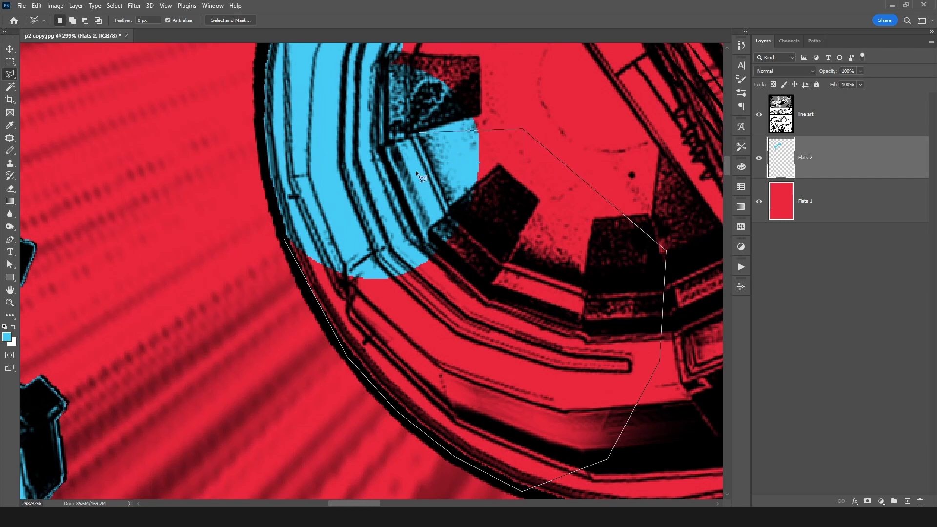
double_click(440, 144)
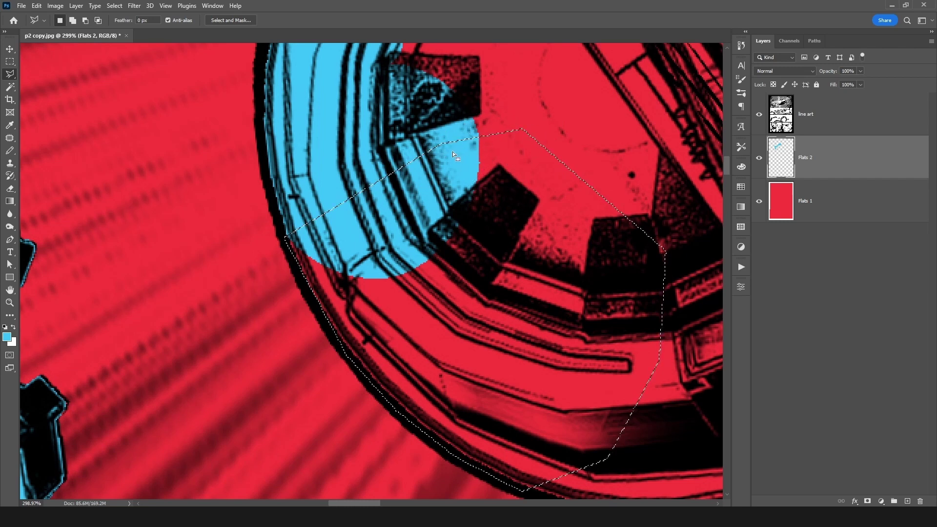
Fill the polygonal thruster selection with light blue and clear the selection.
key("alt+BackSpace")
key("ctrl+d")
left_click(287, 163)
key("Escape")
Return to the regular Lasso, outline the thruster's bottom rim up to the hull, fill it with light blue, and deselect.
right_click(10, 75)
left_click(39, 75)
left_click_drag(580, 341, 456, 241)
left_click_drag(436, 297, 249, 260)
mouse_move(203, 340)
left_mouse_down()
mouse_move(287, 371)
mouse_move(280, 373)
mouse_move(439, 353)
mouse_move(416, 364)
mouse_move(598, 286)
mouse_move(626, 221)
mouse_move(510, 124)
mouse_move(414, 130)
left_mouse_up()
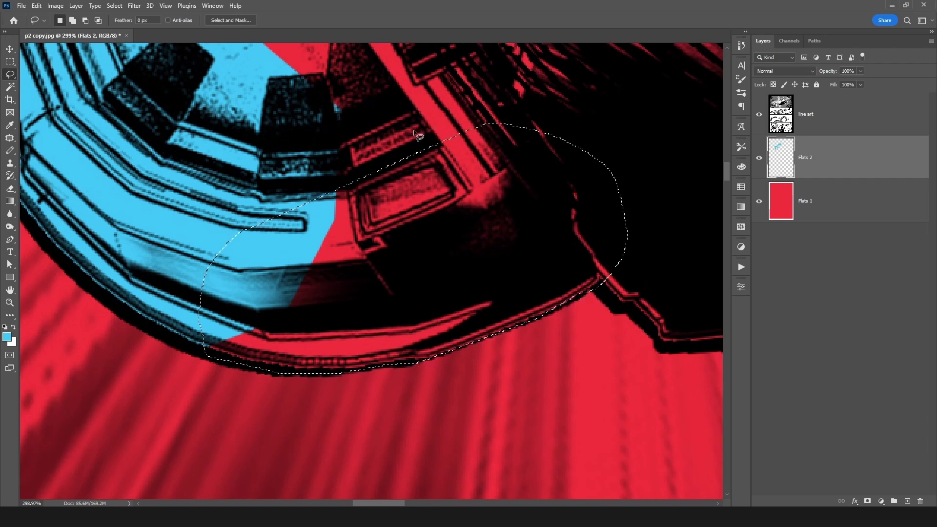
key("alt+BackSpace")
key("ctrl+d")
Lasso the ship's dark underside along its lower edge and up around the front, fill it with light blue, and deselect.
left_click_drag(538, 221, 241, 201)
left_click_drag(328, 203, 276, 252)
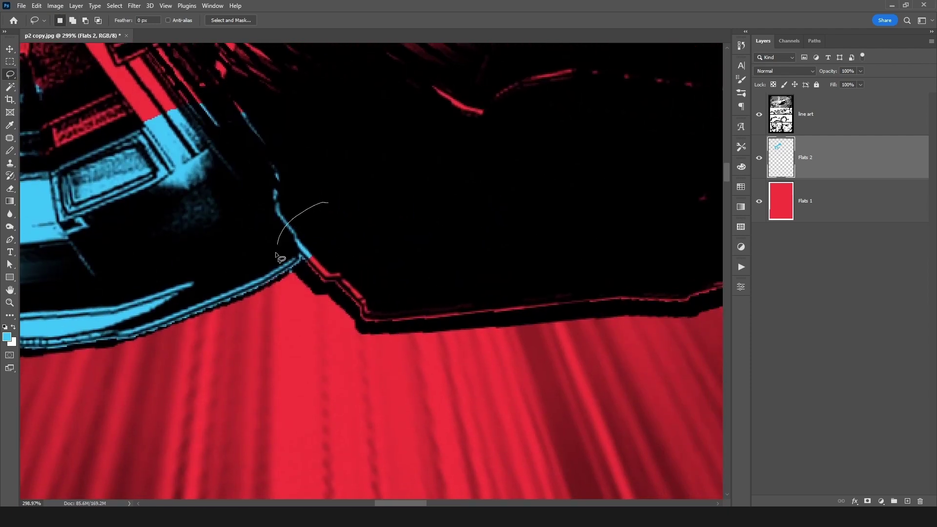
mouse_move(290, 267)
left_mouse_down()
mouse_move(316, 273)
mouse_move(318, 295)
mouse_move(365, 330)
mouse_move(410, 318)
mouse_move(462, 320)
mouse_move(456, 329)
mouse_move(640, 327)
mouse_move(629, 314)
mouse_move(685, 318)
mouse_move(799, 300)
mouse_move(432, 281)
mouse_move(445, 289)
mouse_move(460, 280)
mouse_move(468, 298)
mouse_move(468, 275)
mouse_move(596, 241)
mouse_move(612, 257)
mouse_move(671, 244)
mouse_move(639, 244)
mouse_move(791, 225)
mouse_move(390, 199)
mouse_move(371, 225)
mouse_move(494, 212)
mouse_move(493, 202)
mouse_move(543, 185)
mouse_move(552, 194)
mouse_move(617, 167)
mouse_move(617, 179)
mouse_move(617, 164)
mouse_move(638, 160)
mouse_move(647, 116)
mouse_move(656, 125)
mouse_move(799, 68)
mouse_move(424, 230)
mouse_move(542, 182)
mouse_move(541, 159)
mouse_move(600, 101)
mouse_move(605, 117)
mouse_move(642, 94)
mouse_move(771, 92)
mouse_move(387, 84)
mouse_move(460, 65)
mouse_move(486, 145)
left_mouse_up()
mouse_move(476, 114)
left_mouse_down()
mouse_move(524, 92)
mouse_move(565, 43)
mouse_move(546, 121)
mouse_move(546, 102)
mouse_move(601, 24)
mouse_move(583, 190)
mouse_move(593, 176)
left_mouse_up()
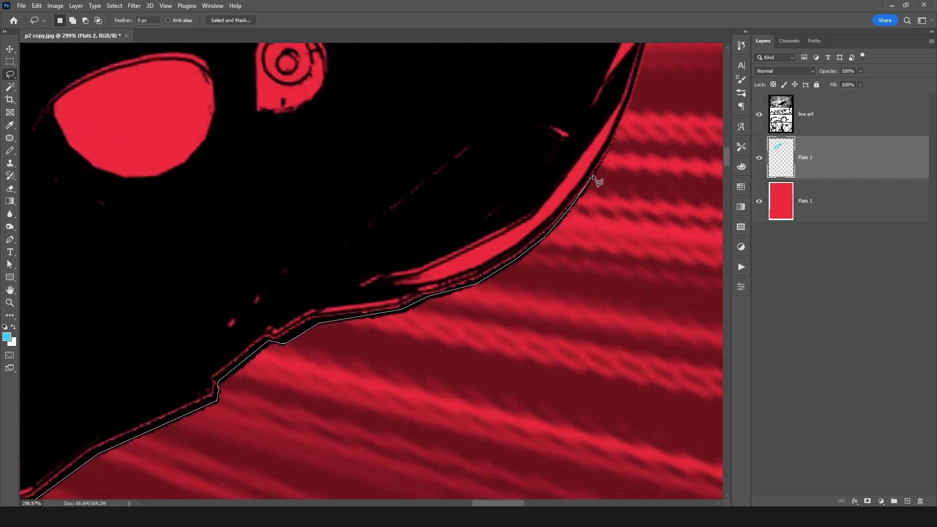
mouse_move(614, 143)
left_mouse_down()
mouse_move(648, 35)
mouse_move(631, 141)
mouse_move(656, 13)
mouse_move(653, 249)
mouse_move(702, 97)
mouse_move(515, 103)
mouse_move(251, 71)
left_mouse_up()
key("alt+BackSpace")
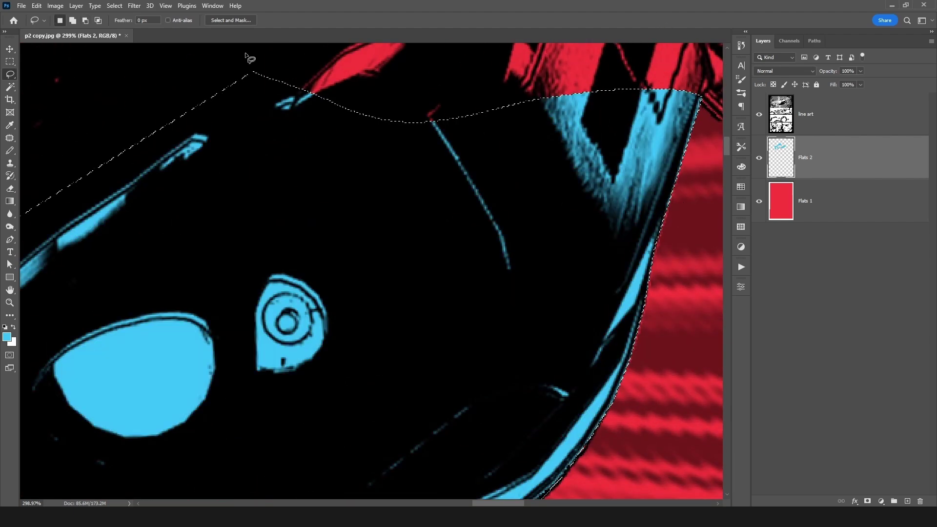
key("ctrl+d")
Loosely lasso the remaining red interior of the hull and thruster, fill it with light blue, and deselect.
left_click_drag(477, 135, 386, 156)
left_click_drag(453, 123, 460, 209)
left_click_drag(269, 217, 303, 197)
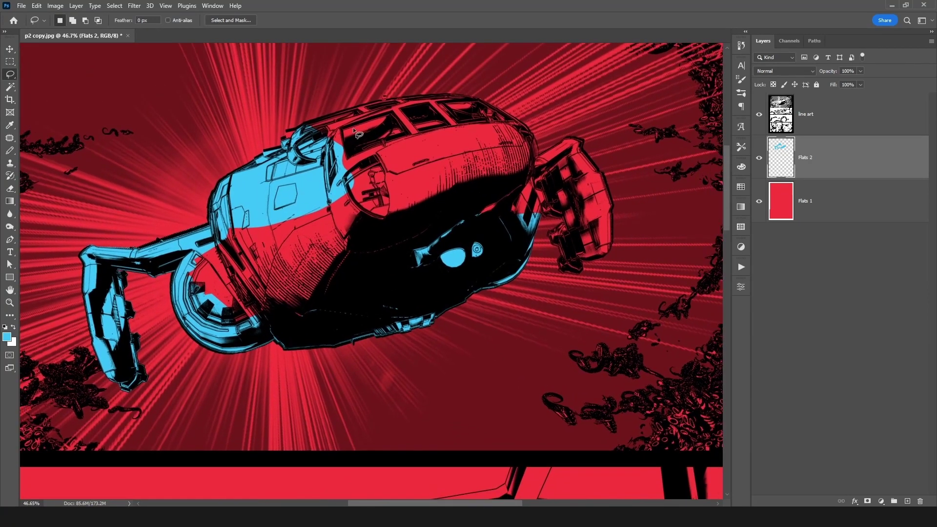
left_click_drag(211, 243, 184, 289)
mouse_move(254, 336)
left_mouse_down()
mouse_move(306, 330)
mouse_move(352, 337)
mouse_move(471, 281)
mouse_move(536, 195)
left_mouse_up()
left_click_drag(407, 118, 339, 140)
key("alt+BackSpace")
key("ctrl+d")
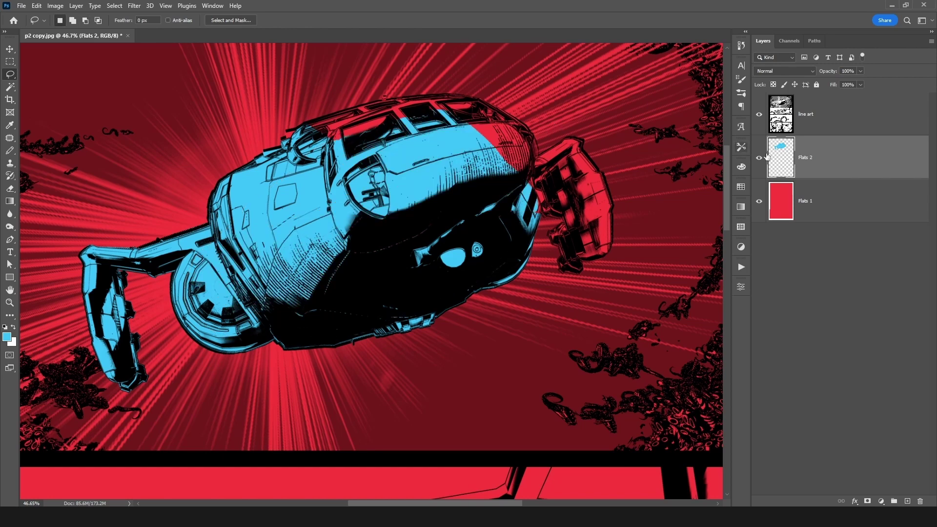
Hide the line art, fill the missed red spot near the hull's lower edge with light blue, and show the line art again.
left_click(759, 115)
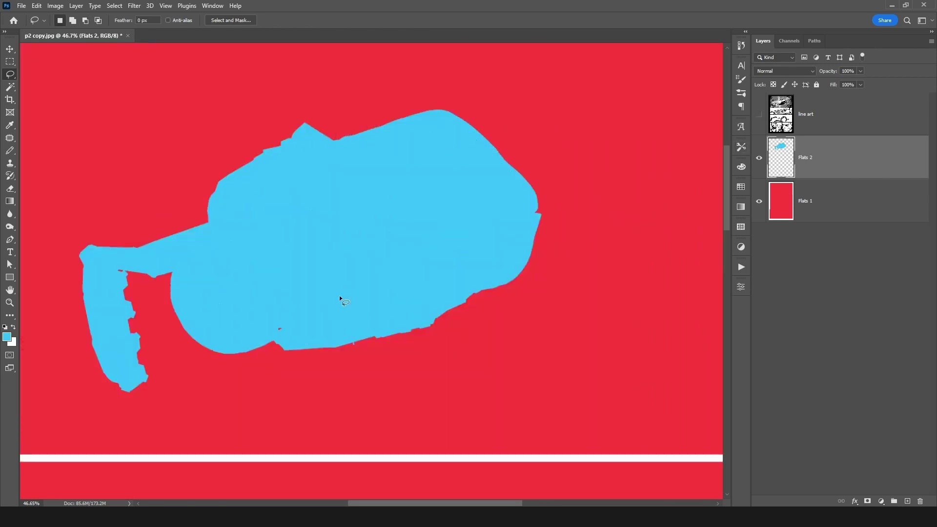
left_click_drag(285, 332, 291, 292)
key("alt+BackSpace")
key("ctrl+d")
left_click(758, 115)
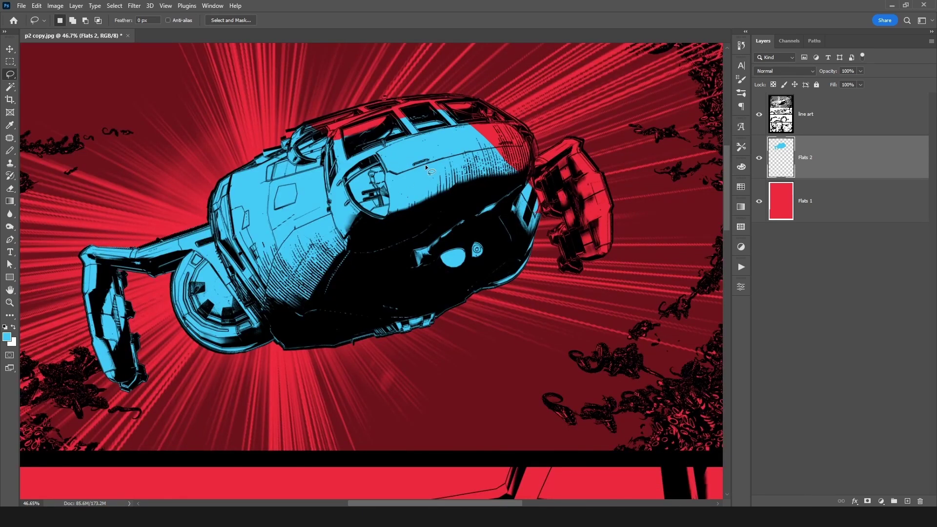
Trace the inner and lower edges of the ship's right claw with the Lasso, starting where the claw meets the hull.
mouse_move(512, 184)
left_mouse_down()
mouse_move(360, 193)
mouse_move(452, 151)
left_mouse_up()
mouse_move(394, 254)
left_mouse_down()
mouse_move(410, 254)
mouse_move(369, 269)
mouse_move(396, 295)
left_mouse_up()
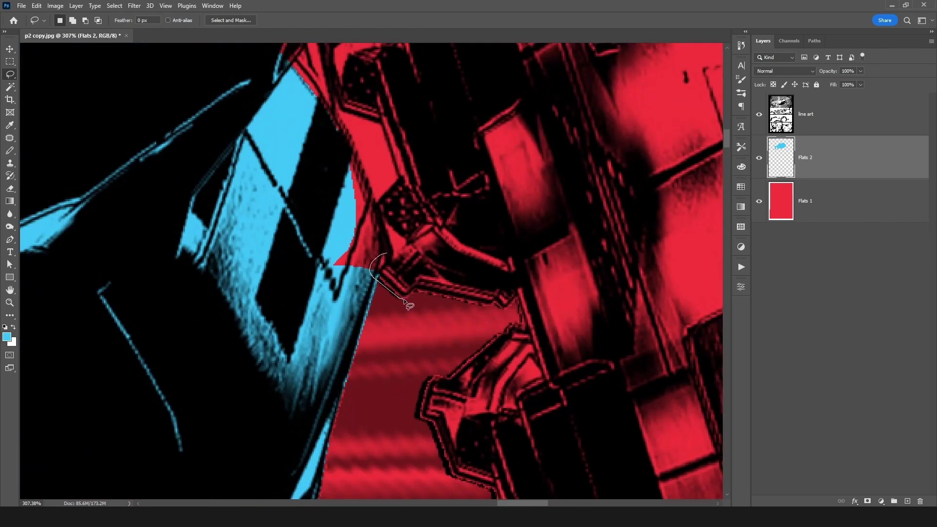
mouse_move(416, 292)
left_mouse_down()
mouse_move(466, 281)
mouse_move(455, 298)
left_mouse_up()
left_click_drag(507, 309, 515, 299)
left_click_drag(448, 374, 420, 417)
mouse_move(437, 505)
left_mouse_down()
mouse_move(462, 341)
mouse_move(447, 341)
mouse_move(493, 354)
mouse_move(512, 402)
mouse_move(483, 445)
left_mouse_up()
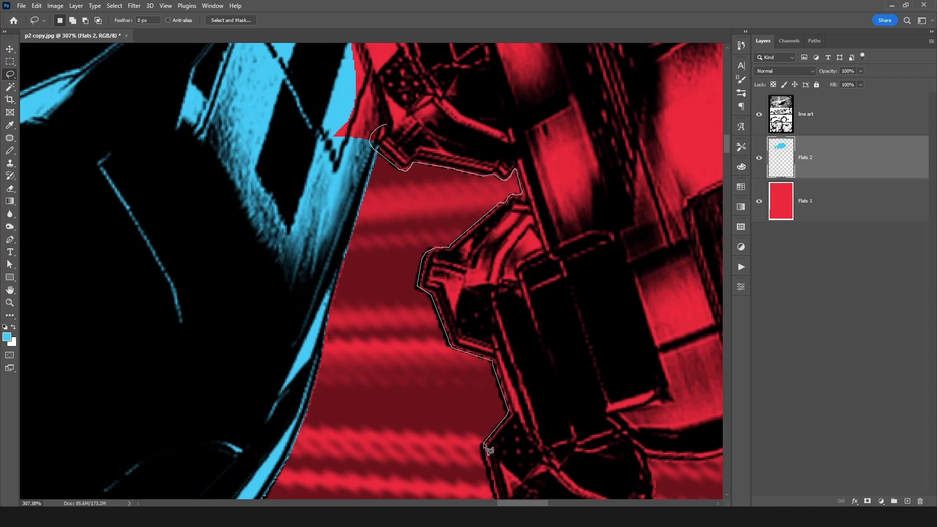
mouse_move(505, 488)
left_mouse_down()
mouse_move(514, 281)
mouse_move(497, 227)
mouse_move(489, 239)
mouse_move(521, 261)
mouse_move(516, 268)
mouse_move(532, 258)
mouse_move(602, 271)
left_mouse_up()
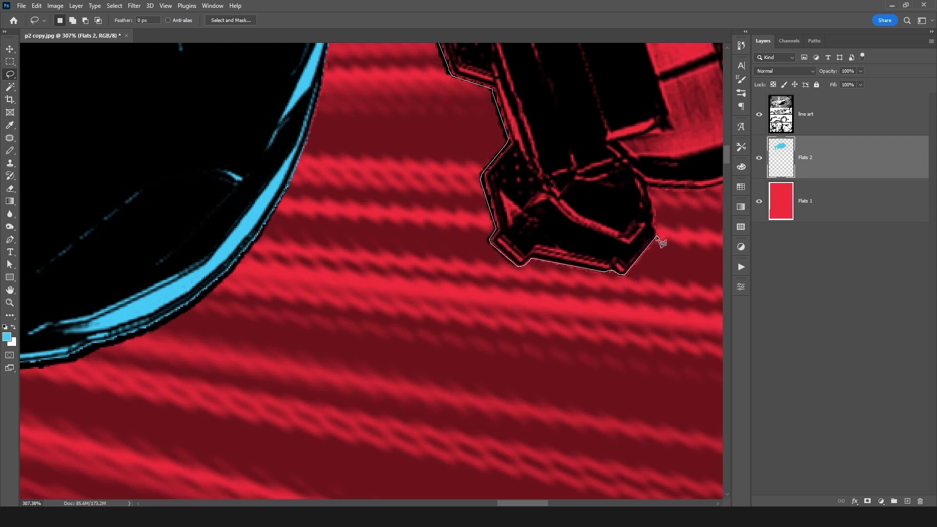
mouse_move(649, 189)
left_mouse_down()
mouse_move(802, 182)
mouse_move(510, 162)
mouse_move(409, 172)
mouse_move(410, 180)
mouse_move(483, 119)
mouse_move(475, 130)
mouse_move(493, 79)
left_mouse_up()
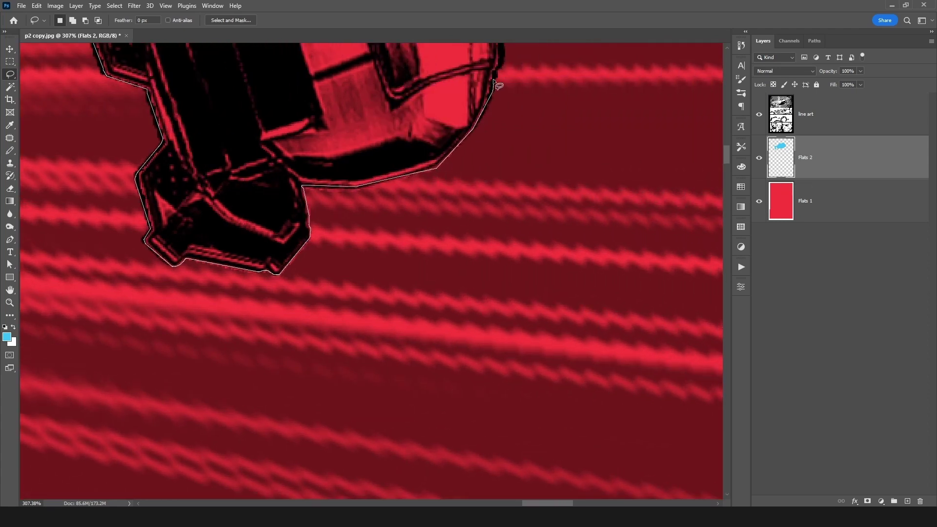
Continue the Lasso outline up the right claw and across the hull's roof, close it through the hull, and fill with light blue.
mouse_move(503, 38)
left_mouse_down()
mouse_move(510, 247)
mouse_move(498, 298)
mouse_move(506, 122)
mouse_move(402, 1)
mouse_move(452, 234)
mouse_move(449, 299)
mouse_move(305, 124)
mouse_move(308, 78)
mouse_move(286, 18)
mouse_move(297, 208)
mouse_move(181, 211)
mouse_move(109, 264)
mouse_move(4, 367)
mouse_move(11, 375)
mouse_move(310, 266)
mouse_move(310, 307)
mouse_move(277, 326)
left_mouse_up()
mouse_move(260, 267)
left_mouse_down()
mouse_move(277, 281)
mouse_move(248, 205)
left_mouse_up()
mouse_move(200, 159)
left_mouse_down()
mouse_move(193, 127)
mouse_move(128, 87)
mouse_move(128, 33)
mouse_move(85, 3)
mouse_move(1, 142)
mouse_move(145, 279)
mouse_move(238, 293)
mouse_move(254, 334)
mouse_move(234, 325)
left_mouse_up()
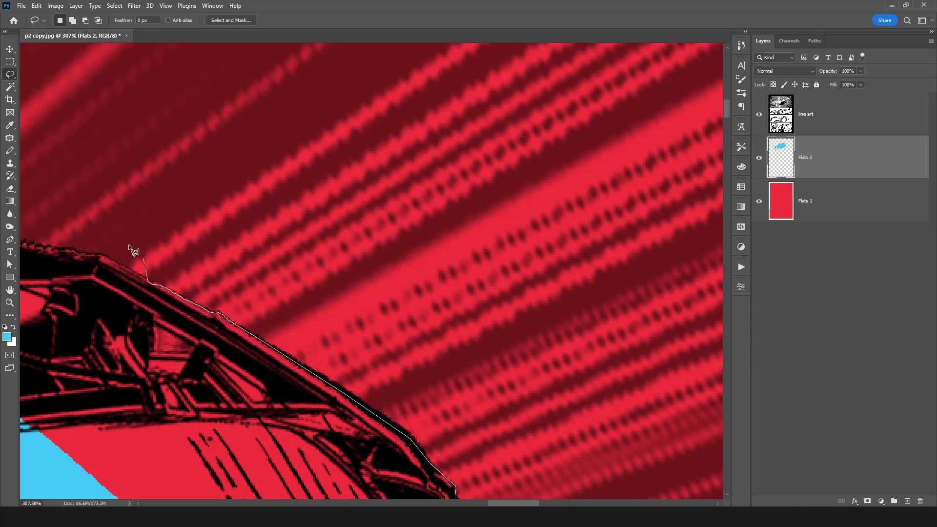
mouse_move(101, 255)
left_mouse_down()
mouse_move(1, 228)
mouse_move(1, 201)
mouse_move(209, 193)
mouse_move(347, 233)
mouse_move(349, 244)
mouse_move(210, 226)
mouse_move(3, 225)
mouse_move(261, 210)
mouse_move(286, 233)
mouse_move(82, 248)
mouse_move(119, 249)
mouse_move(2, 281)
mouse_move(240, 230)
left_mouse_up()
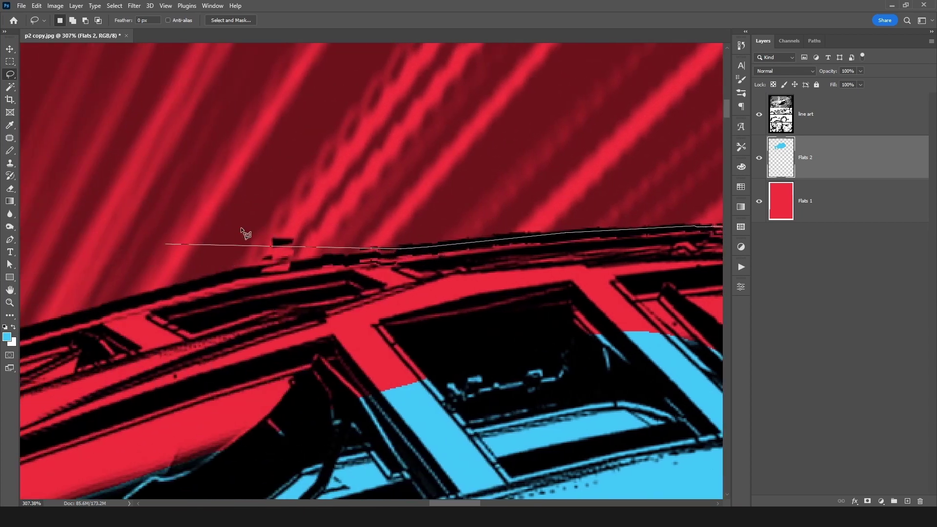
mouse_move(388, 254)
left_mouse_down()
mouse_move(217, 268)
mouse_move(10, 347)
mouse_move(138, 349)
mouse_move(200, 364)
mouse_move(197, 375)
mouse_move(73, 420)
mouse_move(47, 441)
mouse_move(115, 297)
mouse_move(132, 334)
mouse_move(490, 359)
mouse_move(493, 327)
left_mouse_up()
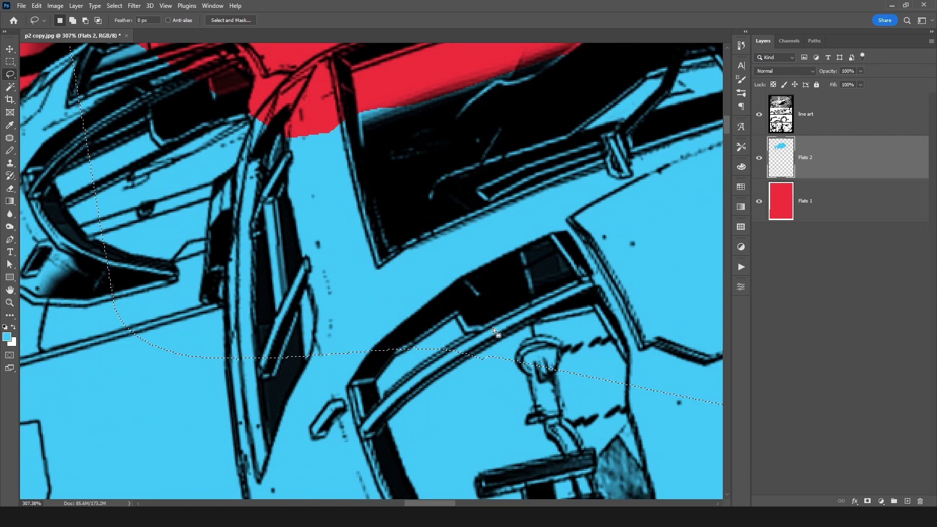
key("alt+BackSpace")
Check the silhouette with the line art hidden, show it again, and fill the missed spot between the hull and right claw.
scroll(394, 218, "down", 12)
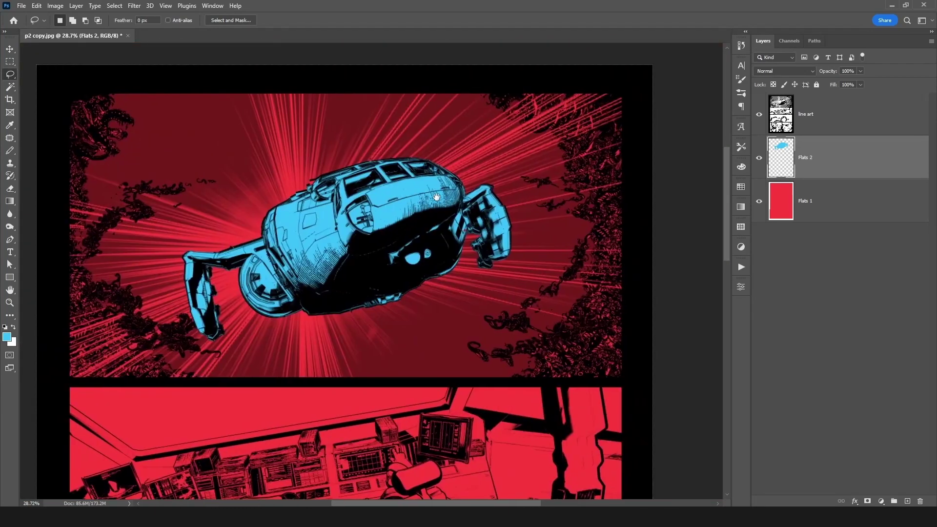
left_click_drag(437, 196, 422, 196)
left_click(759, 115)
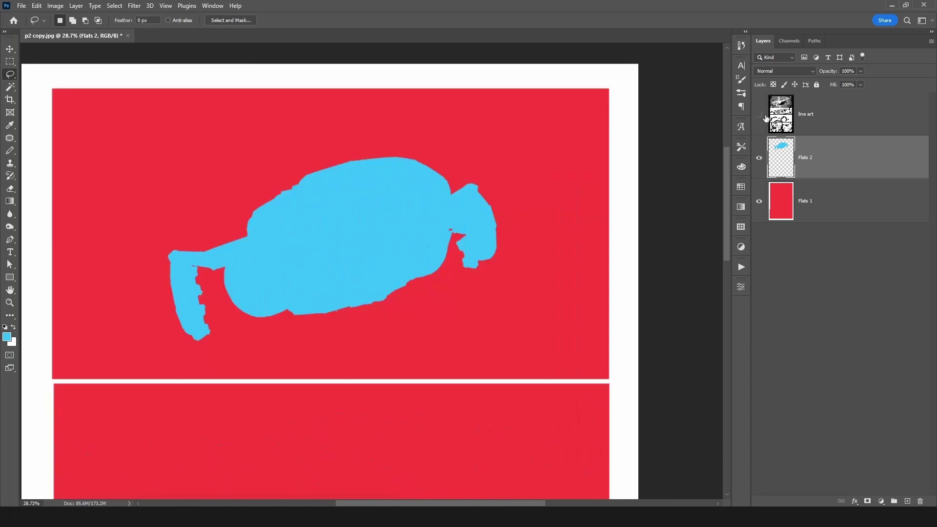
scroll(510, 232, "up", 5)
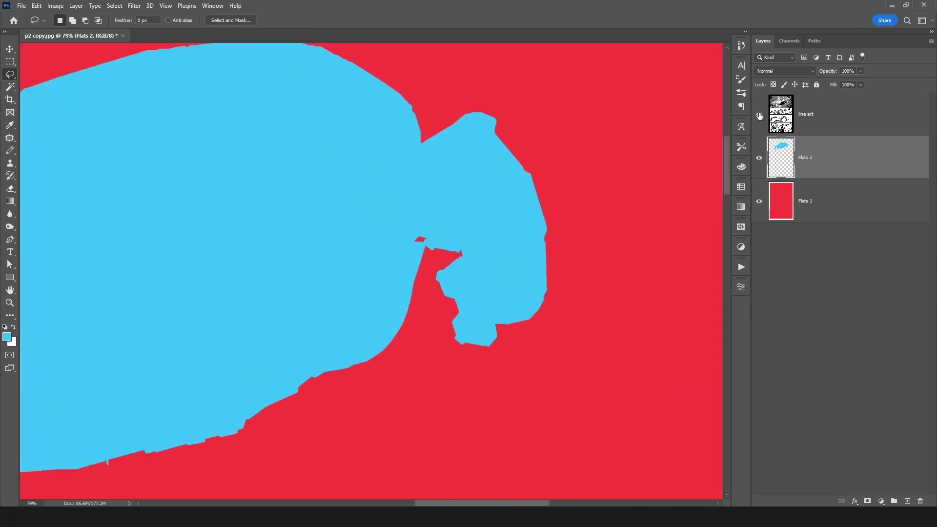
left_click(759, 114)
scroll(440, 229, "up", 5)
left_click_drag(362, 259, 388, 186)
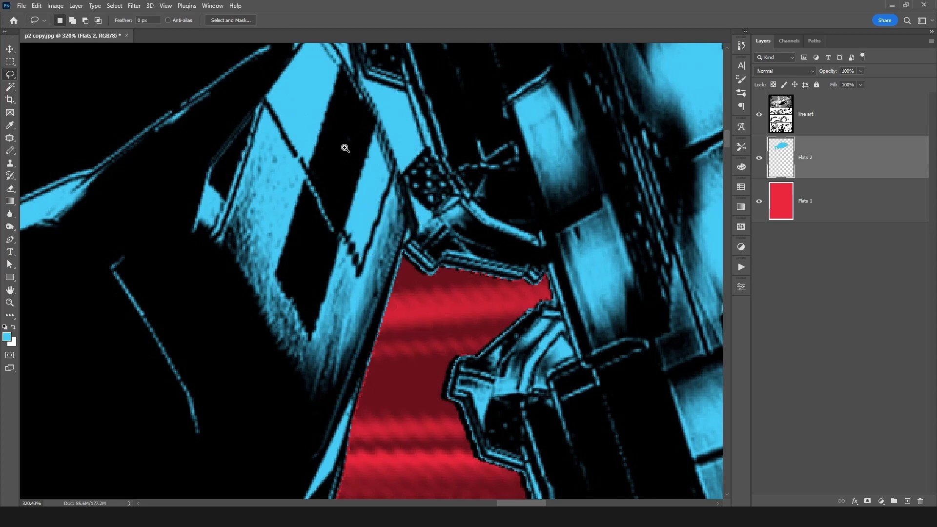
Inspect the filled spaceship up close for gaps and hide the line art to check its flat blue silhouette.
scroll(291, 173, "down", 5)
left_click_drag(291, 174, 629, 161)
left_click_drag(205, 195, 458, 303)
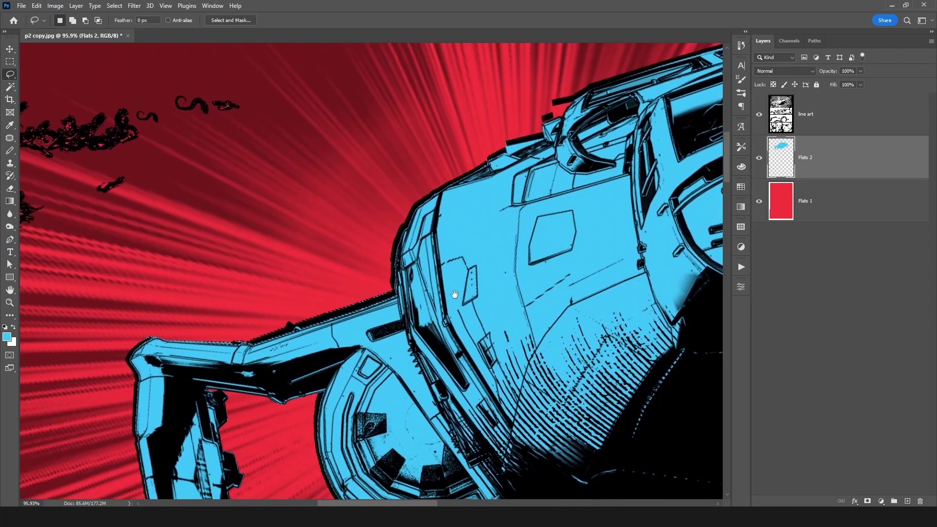
left_click_drag(549, 276, 436, 189)
scroll(97, 305, "up", 4)
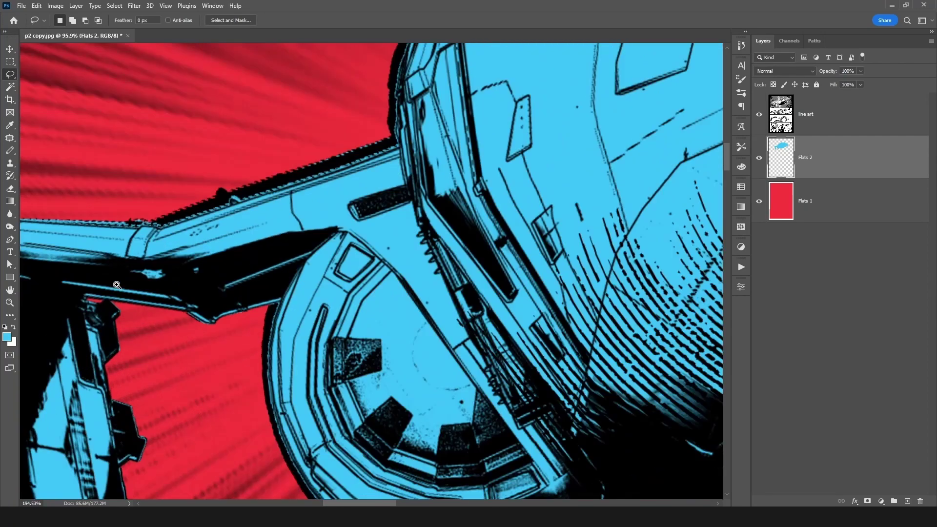
scroll(84, 307, "down", 5)
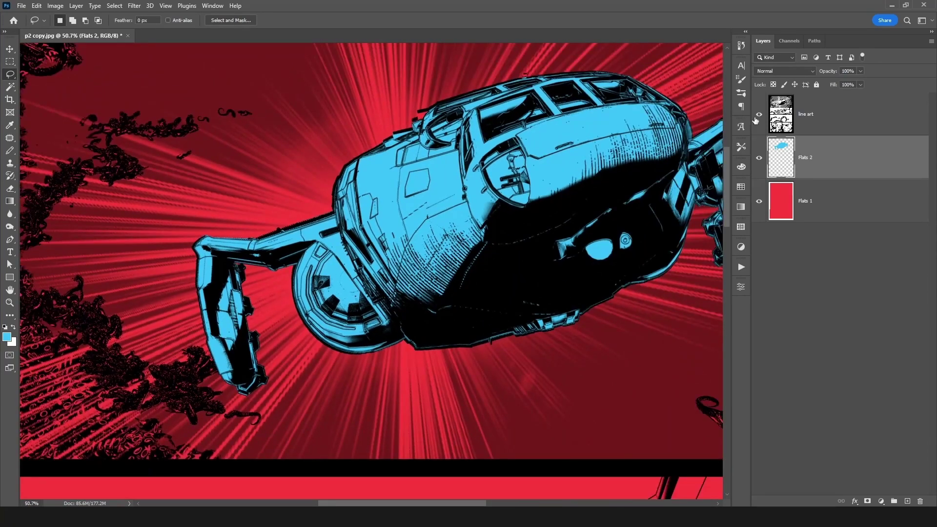
left_click(759, 115)
scroll(458, 232, "down", 3)
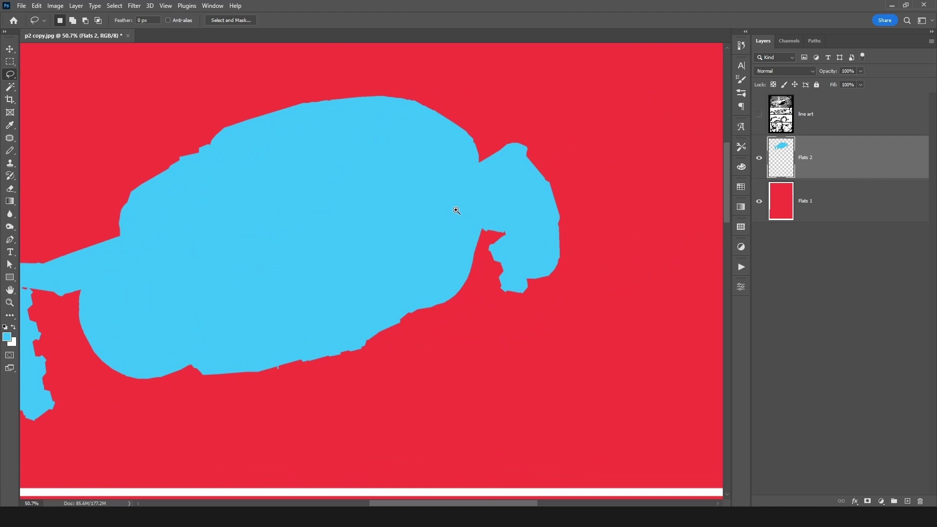
Show the line art over the flat colours again and keep Flats 2 as the active layer.
left_click(759, 115)
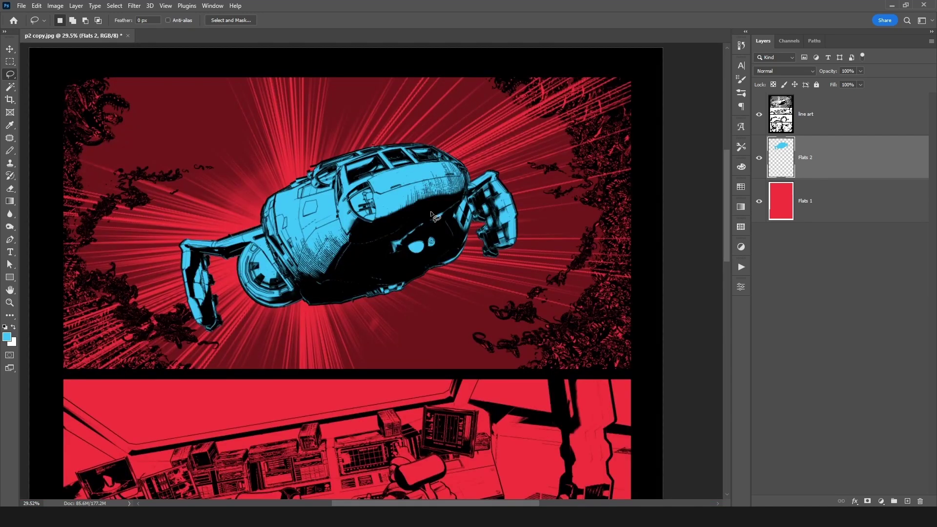
left_click_drag(449, 198, 491, 132)
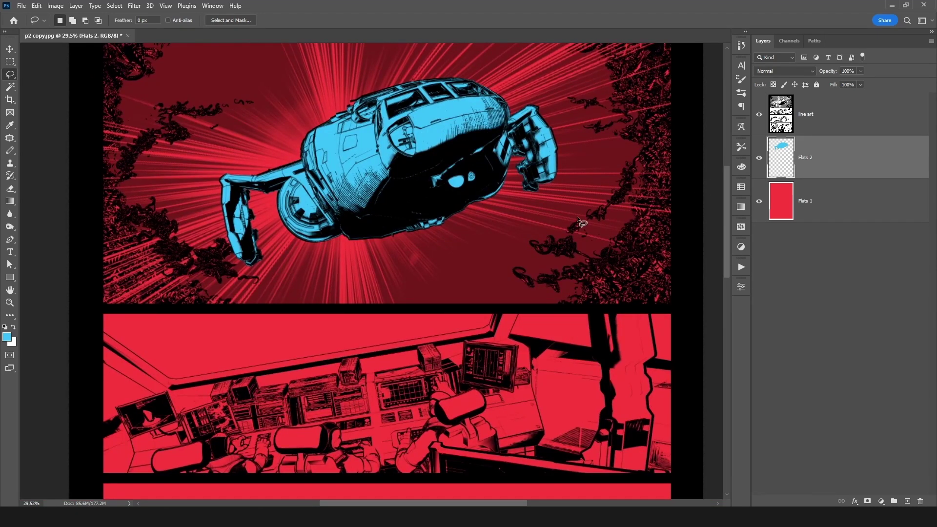
scroll(471, 188, "down", 3)
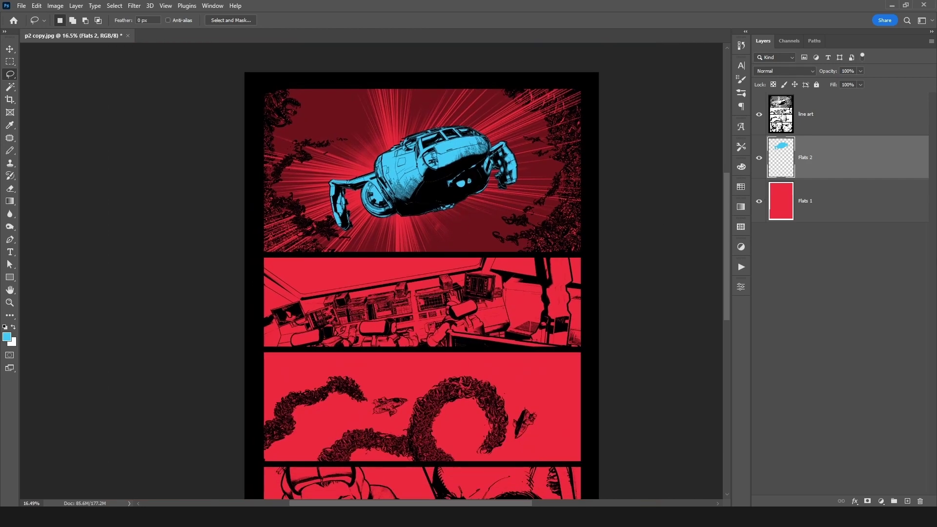
left_click(791, 126)
left_click(777, 157)
Trace the middle astronaut in the cockpit panel with the Lasso, around the helmet's left side and along the panel's lower edge.
left_click_drag(486, 281, 553, 214)
left_click_drag(433, 302, 498, 142)
left_click_drag(424, 454, 478, 244)
left_click_drag(457, 207, 595, 281)
left_click_drag(253, 267, 441, 244)
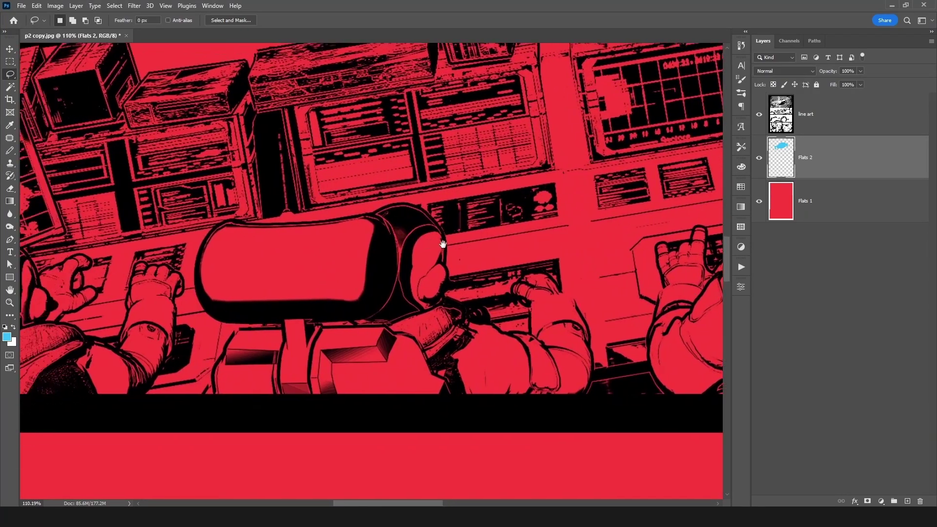
left_click_drag(256, 211, 266, 186)
mouse_move(430, 208)
left_mouse_down()
mouse_move(448, 197)
mouse_move(414, 206)
left_mouse_up()
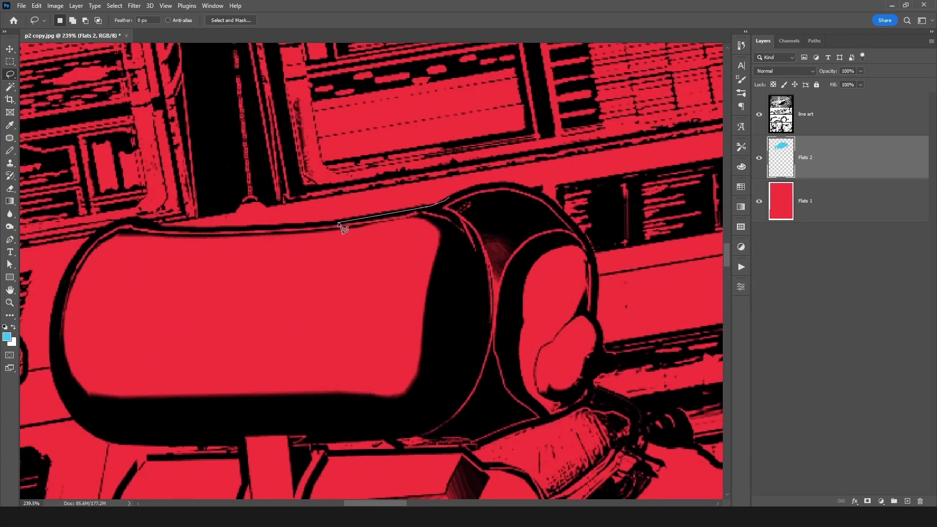
mouse_move(247, 227)
left_mouse_down()
mouse_move(136, 214)
mouse_move(153, 228)
mouse_move(134, 219)
mouse_move(81, 252)
mouse_move(56, 338)
mouse_move(61, 370)
mouse_move(90, 418)
mouse_move(122, 356)
mouse_move(128, 160)
mouse_move(113, 151)
mouse_move(127, 162)
mouse_move(232, 148)
mouse_move(239, 158)
mouse_move(242, 178)
mouse_move(117, 175)
mouse_move(141, 180)
mouse_move(122, 207)
left_mouse_up()
mouse_move(95, 267)
left_mouse_down()
mouse_move(99, 325)
mouse_move(204, 313)
mouse_move(575, 308)
mouse_move(608, 328)
mouse_move(685, 311)
mouse_move(776, 315)
mouse_move(600, 292)
mouse_move(237, 327)
mouse_move(351, 328)
mouse_move(278, 319)
mouse_move(323, 299)
mouse_move(539, 319)
mouse_move(532, 326)
mouse_move(552, 280)
left_mouse_up()
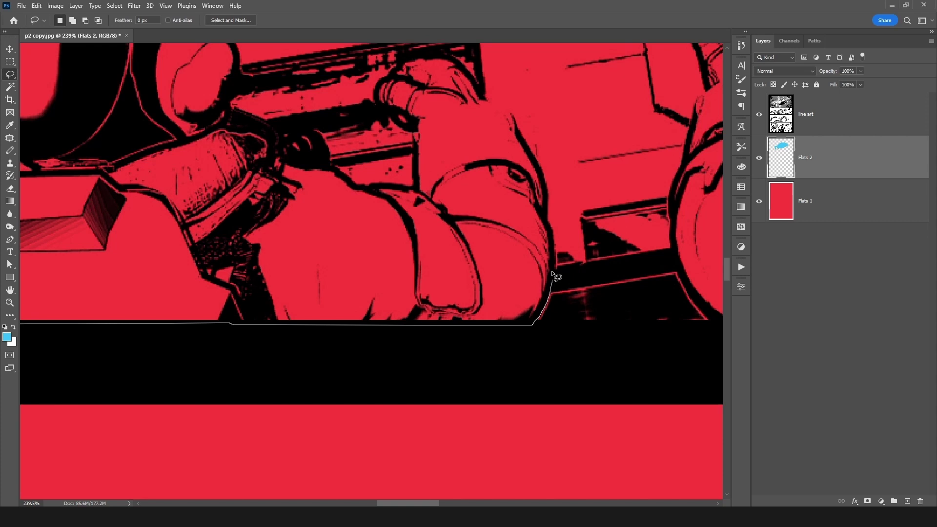
Continue the Lasso outline around the astronaut's right arm and glove, close it at the helmet, and fill with light blue.
mouse_move(554, 145)
left_mouse_down()
mouse_move(527, 36)
mouse_move(543, 200)
mouse_move(516, 154)
left_mouse_up()
mouse_move(487, 121)
left_mouse_down()
mouse_move(450, 61)
mouse_move(450, 79)
mouse_move(426, 74)
mouse_move(403, 82)
mouse_move(374, 111)
mouse_move(380, 130)
mouse_move(412, 152)
left_mouse_up()
mouse_move(415, 210)
left_mouse_down()
mouse_move(351, 206)
mouse_move(288, 181)
mouse_move(331, 185)
mouse_move(318, 161)
mouse_move(286, 162)
left_mouse_up()
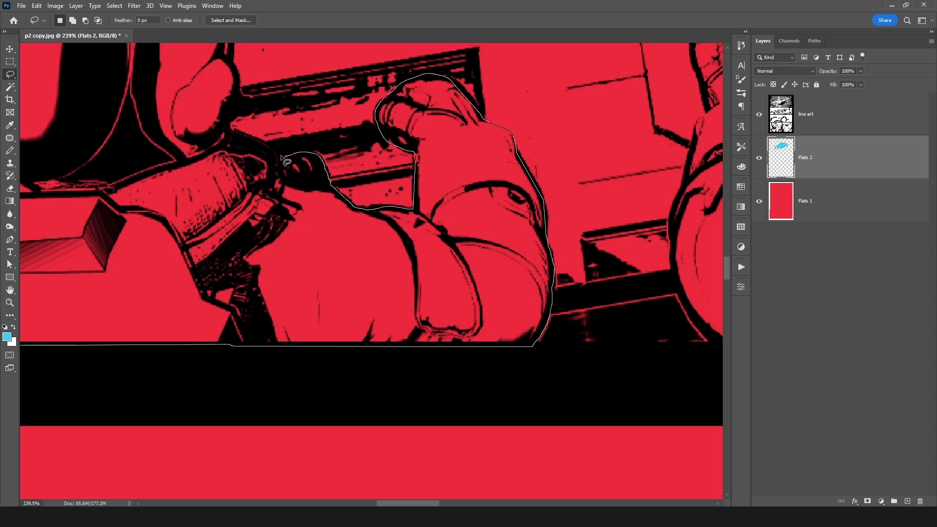
mouse_move(249, 128)
left_mouse_down()
mouse_move(241, 15)
mouse_move(243, 203)
mouse_move(235, 224)
mouse_move(230, 159)
mouse_move(197, 114)
mouse_move(156, 84)
mouse_move(166, 90)
mouse_move(117, 86)
mouse_move(74, 107)
left_mouse_up()
key("alt+BackSpace")
scroll(493, 273, "down", 5)
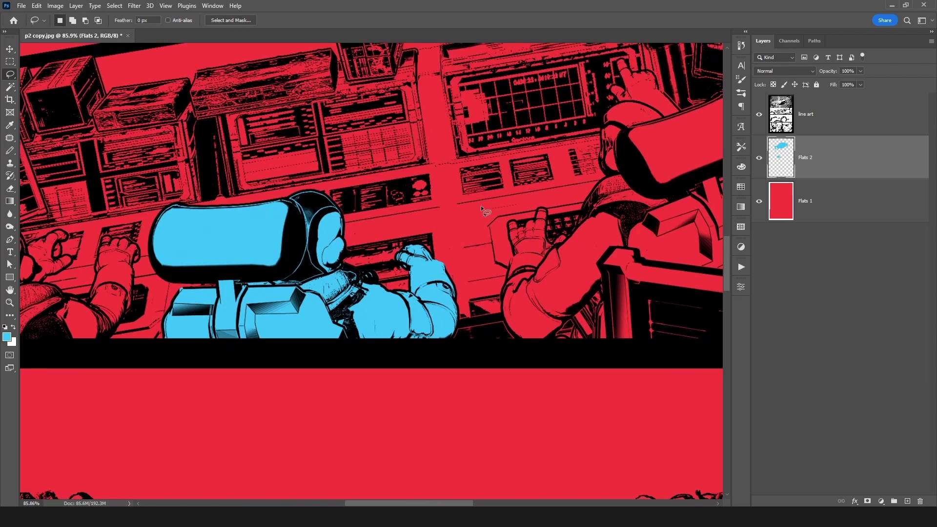
Lasso small patches around the middle astronaut's glove and sleeve to touch up the fill's edge, and clear the selection.
scroll(409, 271, "up", 5)
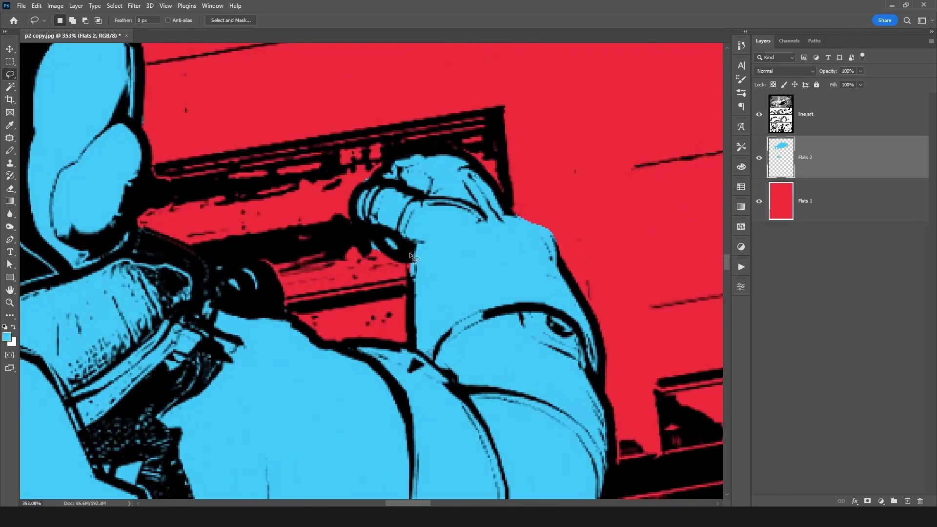
scroll(405, 246, "up", 3)
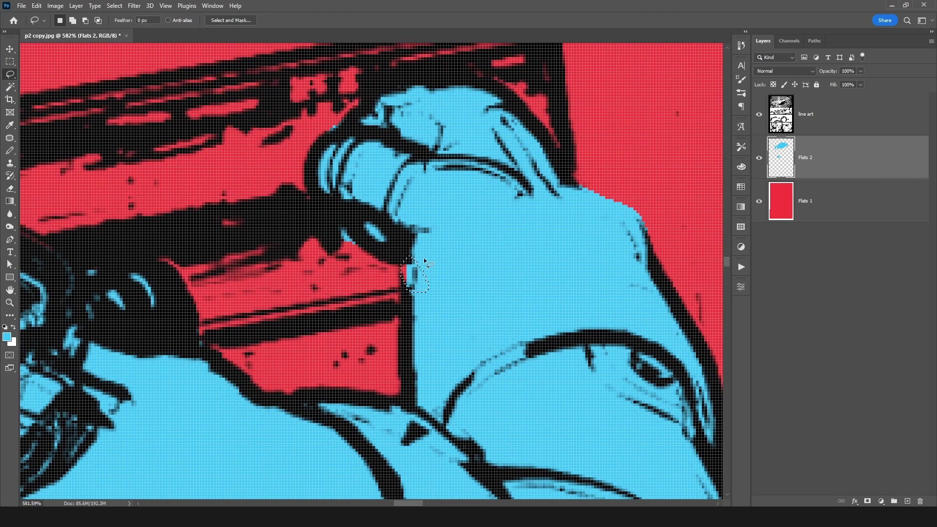
key("ctrl+d")
left_click_drag(372, 239, 336, 240)
scroll(337, 240, "up", 5)
left_click_drag(337, 286, 331, 292)
mouse_move(334, 164)
left_mouse_down()
mouse_move(326, 177)
mouse_move(316, 170)
mouse_move(322, 148)
mouse_move(334, 165)
left_mouse_up()
mouse_move(290, 166)
left_mouse_down()
mouse_move(286, 177)
mouse_move(290, 167)
left_mouse_up()
left_click_drag(256, 208, 258, 192)
mouse_move(249, 225)
left_mouse_down()
mouse_move(239, 246)
mouse_move(247, 225)
left_mouse_up()
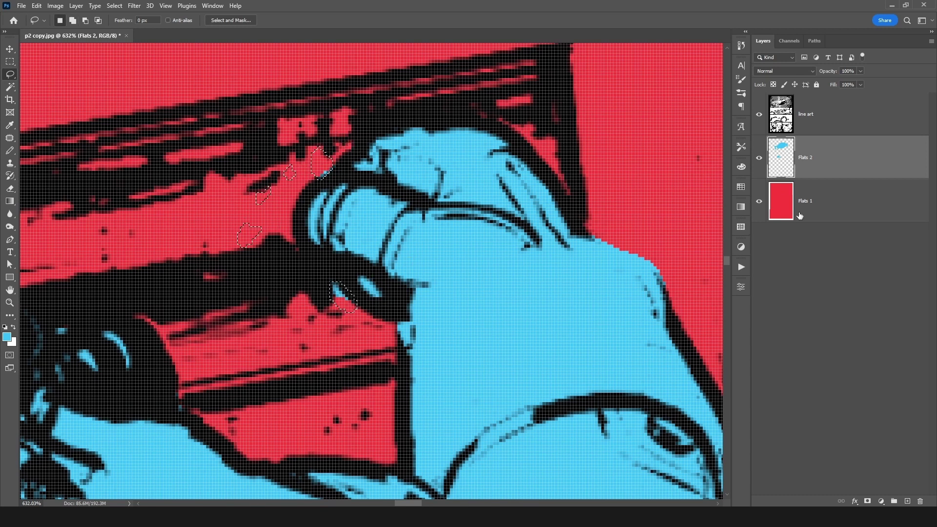
key("ctrl+d")
Select all light blue areas on Flats 2 using the Magic Wand with Contiguous off, and turn Contiguous on.
left_click_drag(369, 200, 337, 196)
left_click_drag(441, 236, 386, 233)
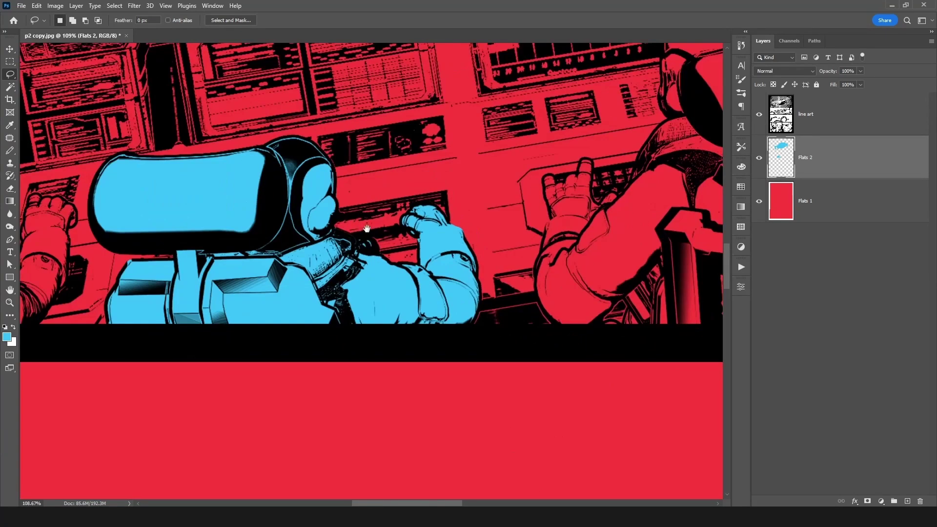
left_click_drag(284, 215, 420, 256)
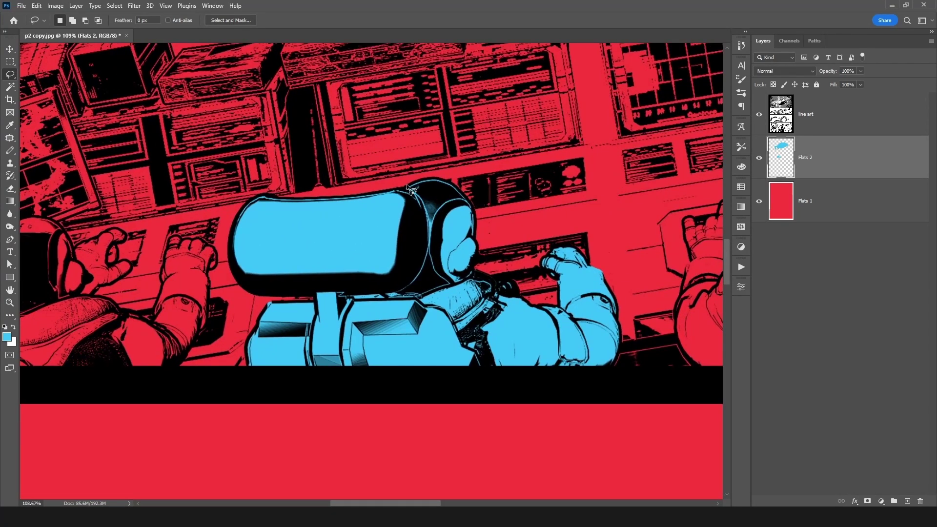
key("w")
left_click_drag(440, 194, 394, 197)
left_click_drag(396, 251, 317, 451)
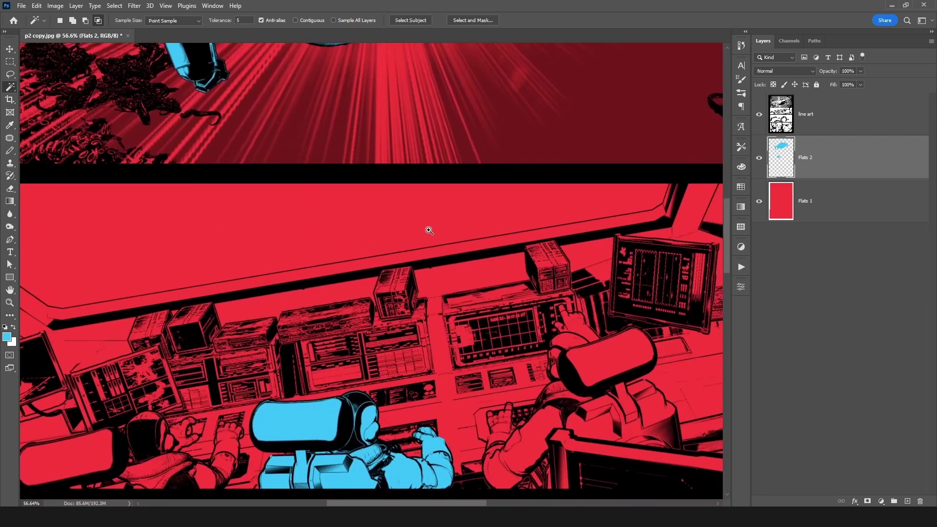
left_click_drag(429, 230, 383, 223)
left_click(423, 341)
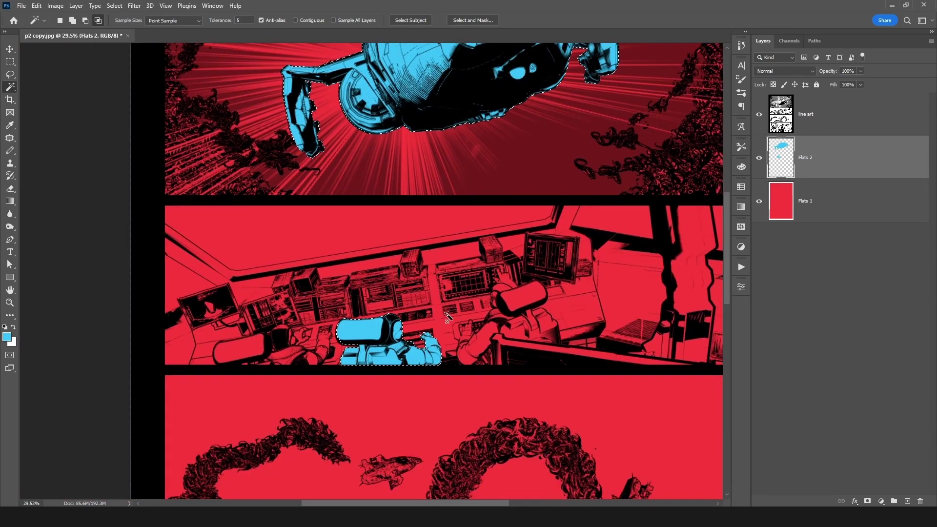
left_click(296, 20)
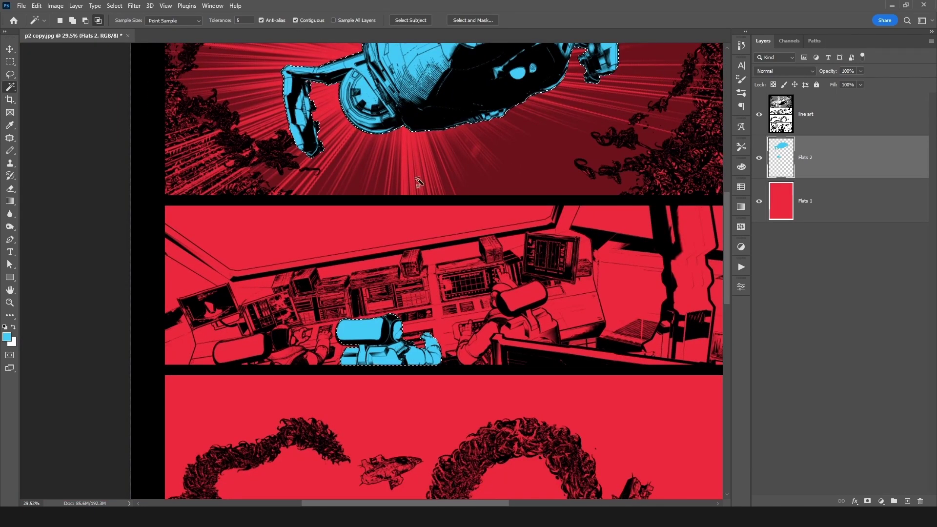
scroll(424, 205, "up", 3)
scroll(419, 195, "right", 1)
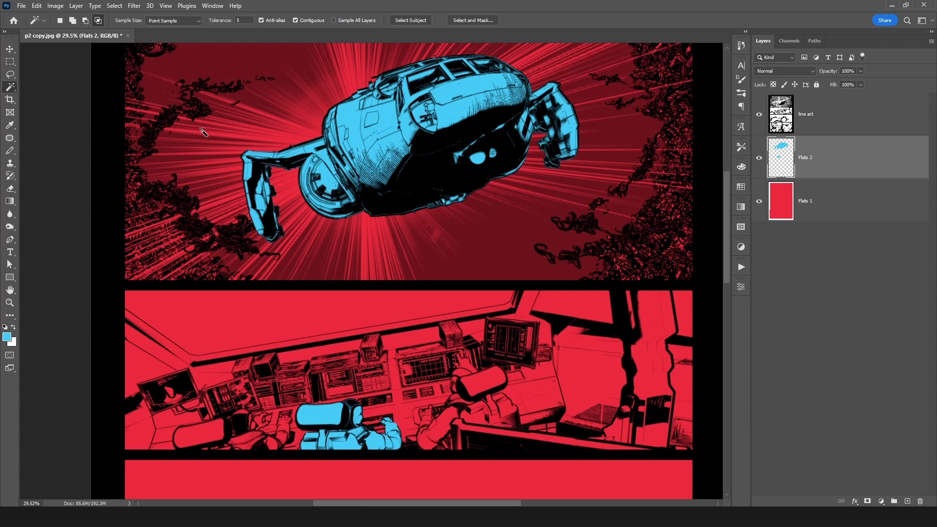
Try the contiguous Magic Wand on Flats 1 and on the light blue astronaut in Flats 2, and clear the selection.
scroll(389, 205, "down", 3)
left_click(776, 199)
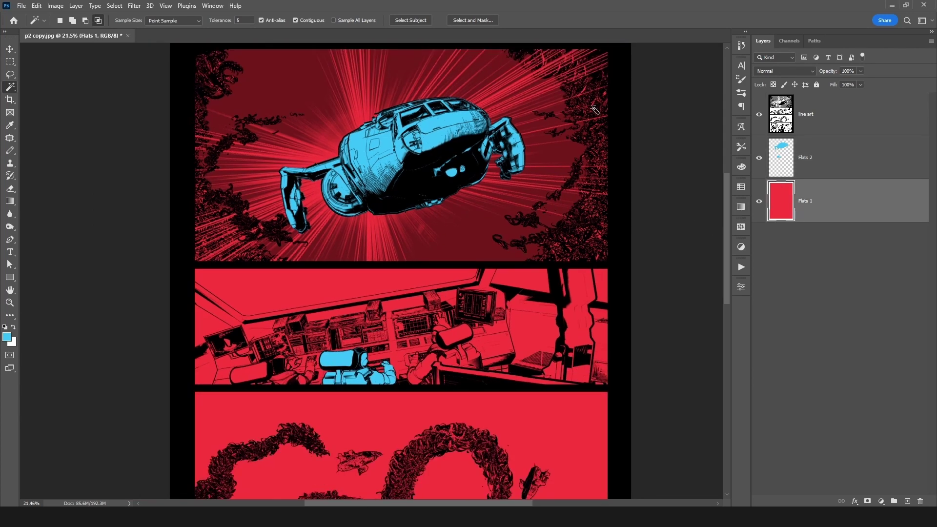
left_click(493, 127)
left_click(782, 142)
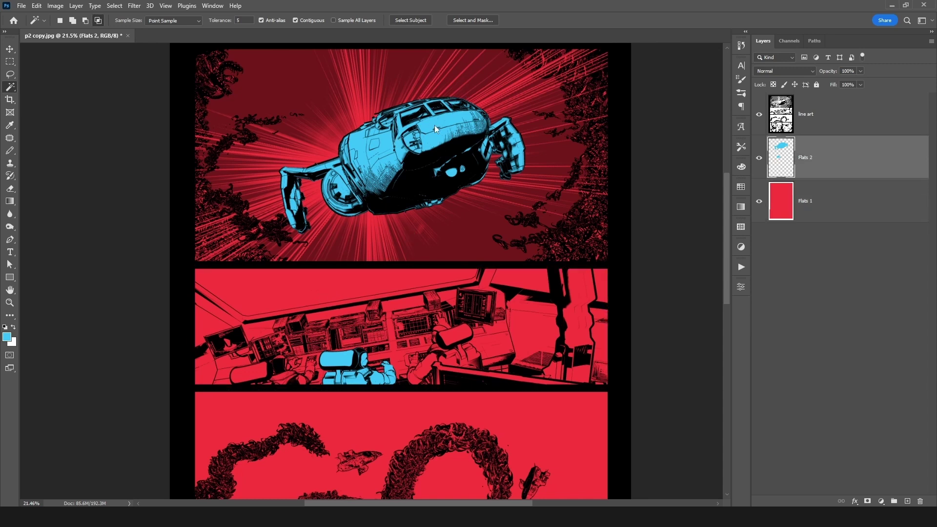
left_click(347, 360)
key("ctrl+d")
Outline the left astronaut in the cockpit panel with the Lasso and fill the shape with light blue on Flats 2.
key("l")
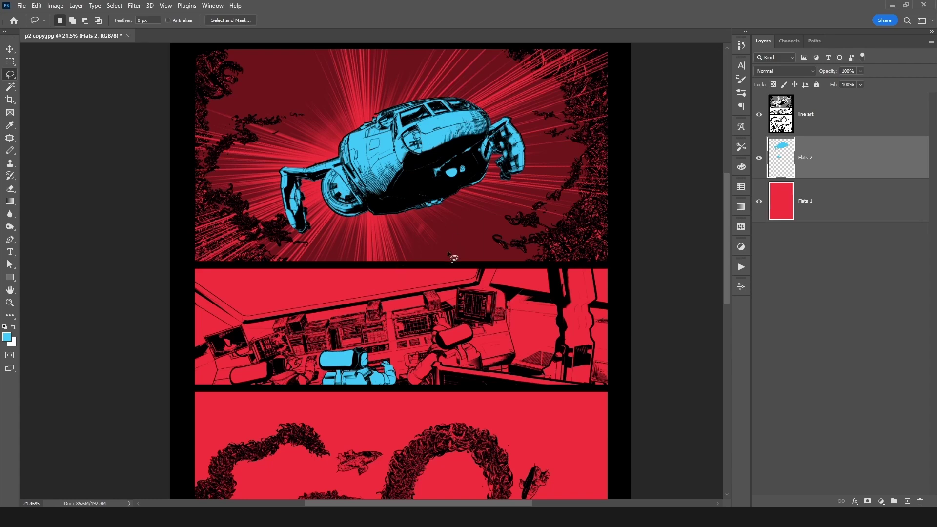
left_click_drag(595, 187, 544, 207)
left_click_drag(525, 252, 577, 218)
left_click_drag(601, 251, 465, 189)
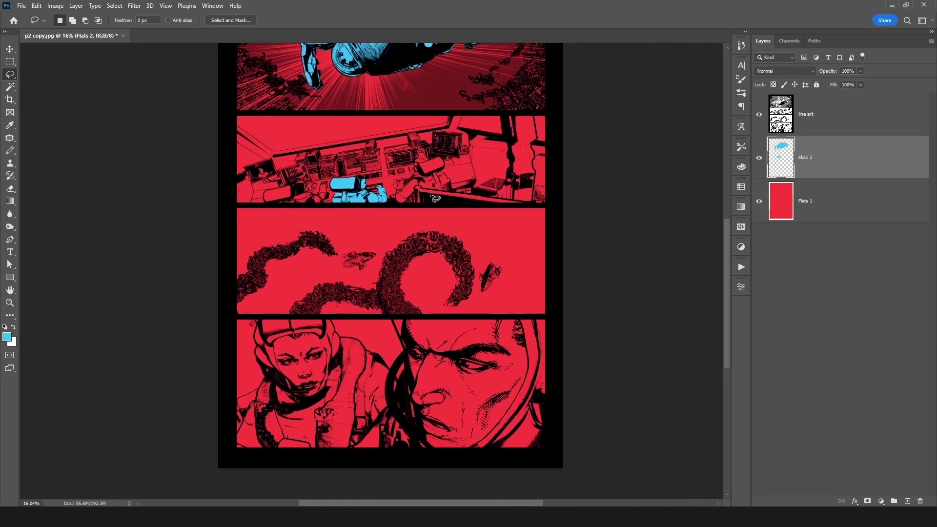
mouse_move(292, 178)
left_mouse_down()
mouse_move(390, 299)
mouse_move(415, 312)
left_mouse_up()
mouse_move(411, 341)
left_mouse_down()
mouse_move(460, 263)
mouse_move(483, 78)
mouse_move(403, 60)
left_mouse_up()
mouse_move(361, 200)
left_mouse_down()
mouse_move(233, 185)
mouse_move(271, 122)
mouse_move(271, 45)
mouse_move(175, 191)
mouse_move(110, 164)
mouse_move(213, 236)
left_mouse_up()
mouse_move(81, 240)
left_mouse_down()
mouse_move(257, 301)
mouse_move(182, 344)
mouse_move(176, 498)
mouse_move(274, 300)
mouse_move(532, 298)
mouse_move(657, 307)
left_mouse_up()
key("alt+BackSpace")
key("ctrl+d")
scroll(488, 366, "down", 8)
Outline the right astronaut in the cockpit panel with the Lasso, cutting across the foreground screen frame, and fill with light blue.
scroll(356, 170, "up", 9)
left_click_drag(320, 155, 300, 136)
mouse_move(217, 172)
left_mouse_down()
mouse_move(198, 473)
mouse_move(214, 331)
mouse_move(379, 321)
mouse_move(372, 360)
mouse_move(454, 339)
mouse_move(380, 361)
mouse_move(303, 79)
mouse_move(278, 401)
mouse_move(233, 380)
mouse_move(192, 331)
mouse_move(126, 290)
mouse_move(147, 242)
mouse_move(191, 184)
mouse_move(140, 115)
mouse_move(111, 234)
mouse_move(255, 229)
mouse_move(213, 256)
mouse_move(102, 223)
mouse_move(77, 163)
mouse_move(2, 196)
mouse_move(302, 150)
left_mouse_up()
mouse_move(266, 205)
left_mouse_down()
mouse_move(232, 300)
mouse_move(229, 263)
mouse_move(161, 351)
mouse_move(73, 410)
mouse_move(65, 342)
left_mouse_up()
scroll(270, 252, "down", 5)
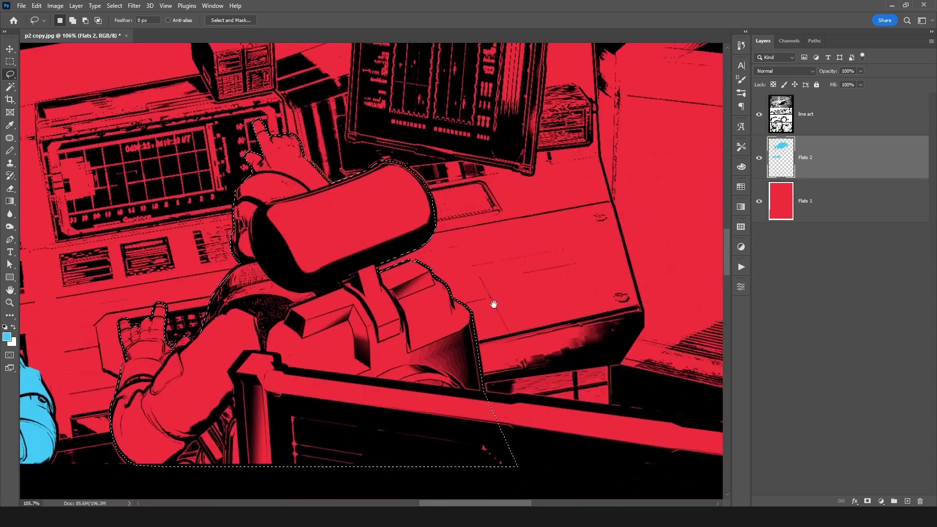
left_click_drag(499, 276, 414, 212)
key("alt+BackSpace")
key("ctrl+d")
Lasso the light blue overspill on the dark screen frame in front of the right astronaut.
left_click_drag(634, 215, 439, 262)
scroll(438, 244, "down", 8)
scroll(322, 259, "up", 8)
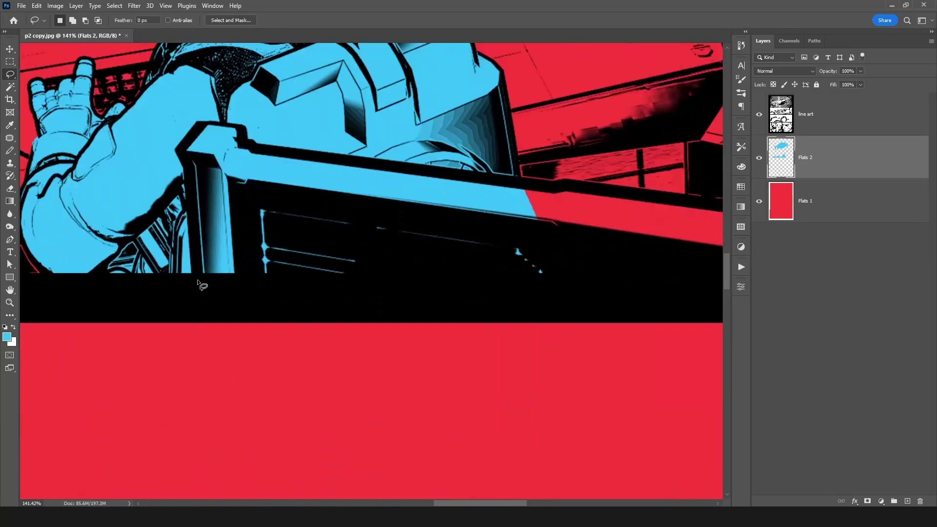
left_click_drag(196, 288, 307, 302)
left_click_drag(300, 185, 473, 246)
scroll(439, 254, "down", 6)
Outline the left spaceship in the third panel with the Lasso, including its fins and engines, and fill with light blue.
scroll(552, 412, "up", 10)
mouse_move(241, 153)
left_mouse_down()
mouse_move(212, 344)
mouse_move(340, 364)
left_mouse_up()
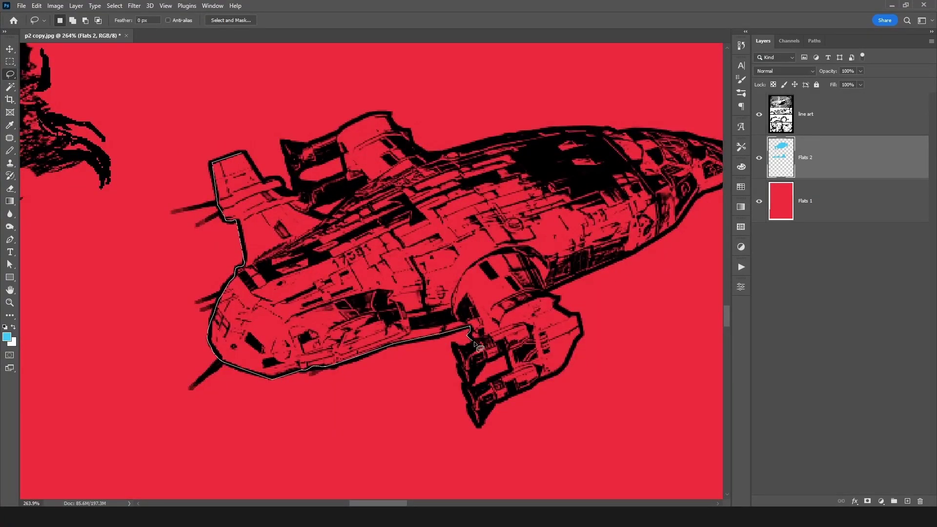
mouse_move(551, 293)
left_mouse_down()
mouse_move(662, 234)
mouse_move(654, 178)
left_mouse_up()
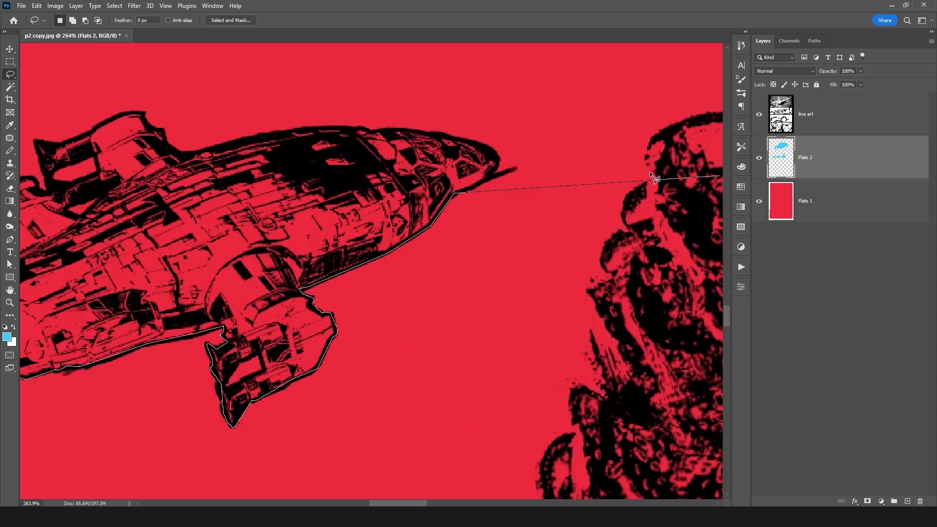
mouse_move(433, 132)
left_mouse_down()
mouse_move(358, 117)
mouse_move(186, 146)
mouse_move(119, 116)
left_mouse_up()
mouse_move(41, 141)
left_mouse_down()
mouse_move(46, 173)
mouse_move(225, 164)
left_mouse_up()
key("alt+BackSpace")
key("ctrl+d")
Lasso a small overfilled spot on the third panel's left spaceship and delete the light blue from it.
scroll(456, 191, "down", 1)
scroll(444, 301, "up", 4)
left_click_drag(437, 316, 437, 326)
key("Delete")
scroll(405, 245, "down", 2)
left_click_drag(359, 253, 198, 368)
Trace the diving spaceship in the third panel with the Lasso, around its left wing, nose and lower right wing.
scroll(380, 226, "down", 10)
scroll(647, 259, "up", 8)
mouse_move(561, 142)
left_mouse_down()
mouse_move(483, 211)
mouse_move(450, 288)
left_mouse_up()
mouse_move(418, 358)
left_mouse_down()
mouse_move(413, 433)
mouse_move(419, 326)
mouse_move(500, 288)
left_mouse_up()
left_click_drag(578, 175, 649, 125)
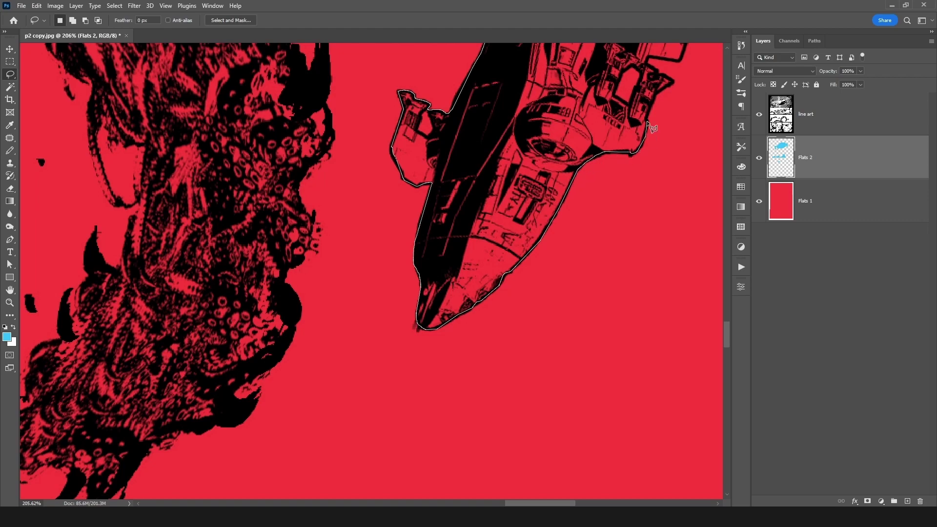
Complete the diving spaceship's Lasso outline around its right engine and tail, fill it with light blue, and deselect.
mouse_move(649, 65)
left_mouse_down()
mouse_move(684, 61)
mouse_move(691, 242)
left_mouse_up()
left_click_drag(598, 217, 565, 170)
left_click_drag(609, 333, 517, 232)
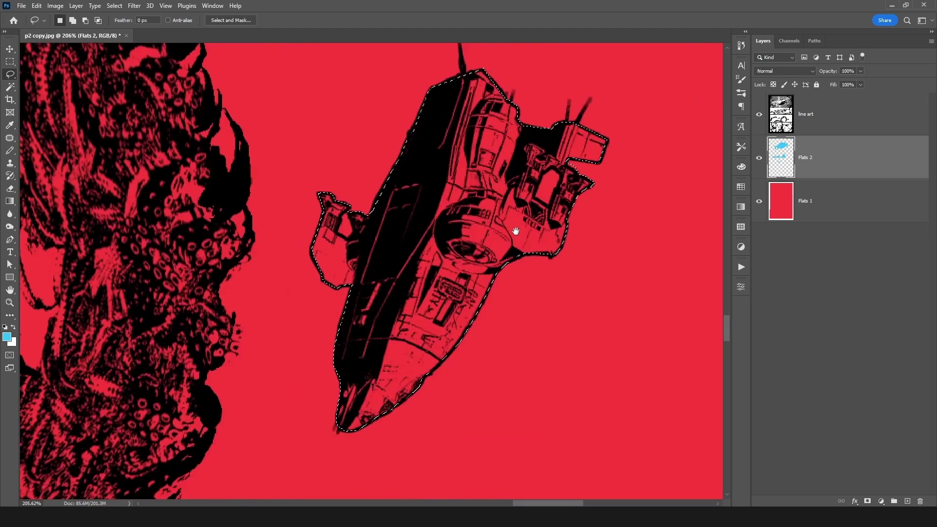
left_click_drag(600, 168, 648, 168)
left_click_drag(480, 168, 481, 147)
key("alt+BackSpace")
key("ctrl+d")
Start a Lasso selection of the woman astronaut in the last panel, running along the panel's lower edge and her left-hand side.
left_click_drag(527, 241, 472, 239)
mouse_move(146, 185)
left_mouse_down()
mouse_move(120, 228)
mouse_move(171, 184)
mouse_move(133, 242)
mouse_move(163, 341)
mouse_move(189, 306)
mouse_move(213, 424)
mouse_move(371, 158)
mouse_move(239, 322)
mouse_move(313, 337)
mouse_move(210, 314)
mouse_move(746, 370)
mouse_move(732, 375)
left_mouse_up()
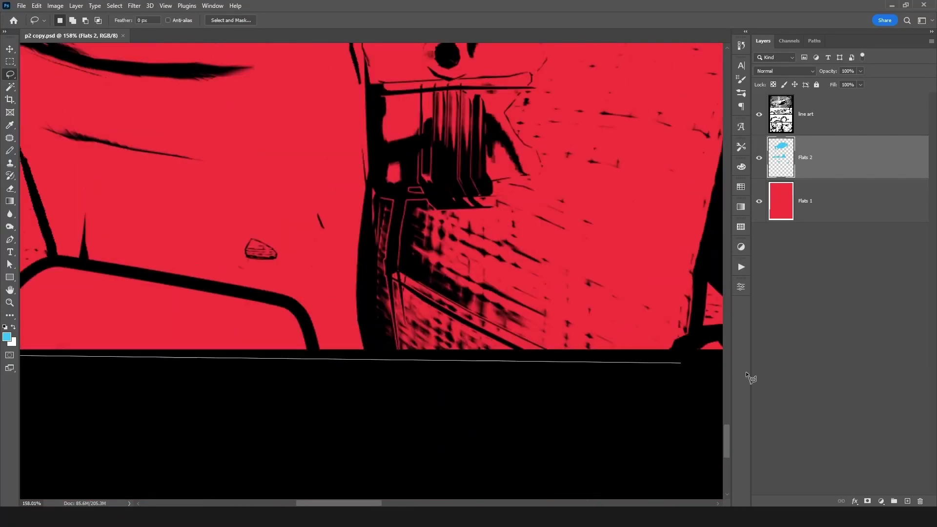
key("ctrl+0")
scroll(359, 338, "up", 5)
mouse_move(259, 258)
left_mouse_down()
mouse_move(235, 396)
mouse_move(292, 293)
left_mouse_up()
left_click_drag(176, 303, 215, 297)
left_click_drag(101, 432, 146, 434)
key("ctrl+z")
Continue the Lasso selection around the woman astronaut's helmet and along the panel's upper edge.
left_click_drag(355, 268, 317, 274)
mouse_move(258, 216)
left_mouse_down()
mouse_move(391, 312)
mouse_move(310, 334)
left_mouse_up()
left_click_drag(340, 180, 390, 153)
mouse_move(393, 218)
left_mouse_down()
mouse_move(324, 146)
mouse_move(306, 140)
left_mouse_up()
mouse_move(306, 140)
left_mouse_down()
mouse_move(393, 186)
mouse_move(512, 129)
mouse_move(467, 138)
left_mouse_up()
left_click_drag(422, 148, 324, 174)
key("ctrl+0")
Extend the selection down the woman's right-hand shoulder, over the edge of the man's helmet and face, and into the gutter below.
scroll(366, 430, "up", 5)
mouse_move(344, 284)
left_mouse_down()
mouse_move(182, 202)
mouse_move(115, 115)
mouse_move(902, 115)
left_mouse_up()
mouse_move(902, 115)
left_mouse_down()
mouse_move(554, 119)
mouse_move(532, 156)
left_mouse_up()
scroll(493, 234, "down", 5)
left_click_drag(493, 238, 374, 216)
mouse_move(551, 274)
left_mouse_down()
mouse_move(515, 233)
mouse_move(511, 367)
left_mouse_up()
left_click_drag(634, 258, 513, 205)
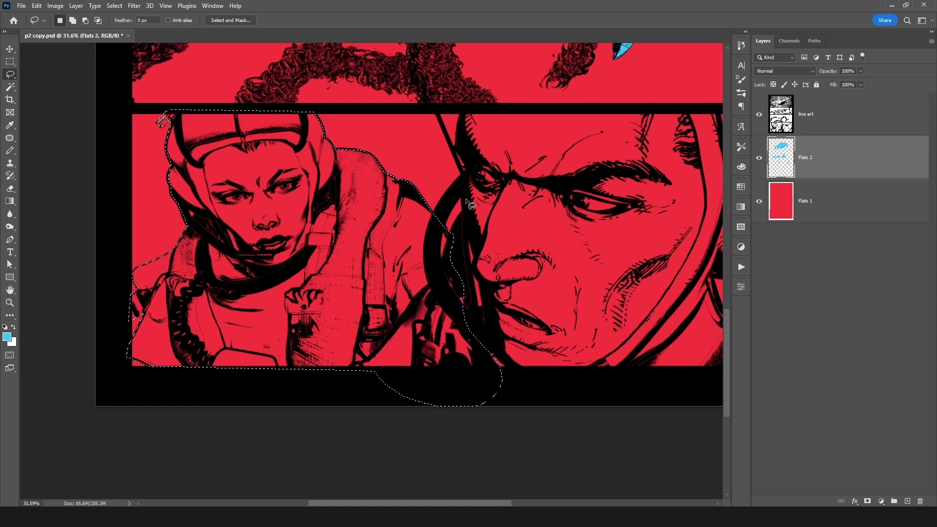
mouse_move(432, 221)
left_mouse_down()
mouse_move(523, 336)
mouse_move(503, 357)
left_mouse_up()
Hide the line art and subtract the white gutter below the last panel from the selection with the Magic Wand on Flats 1.
key("w")
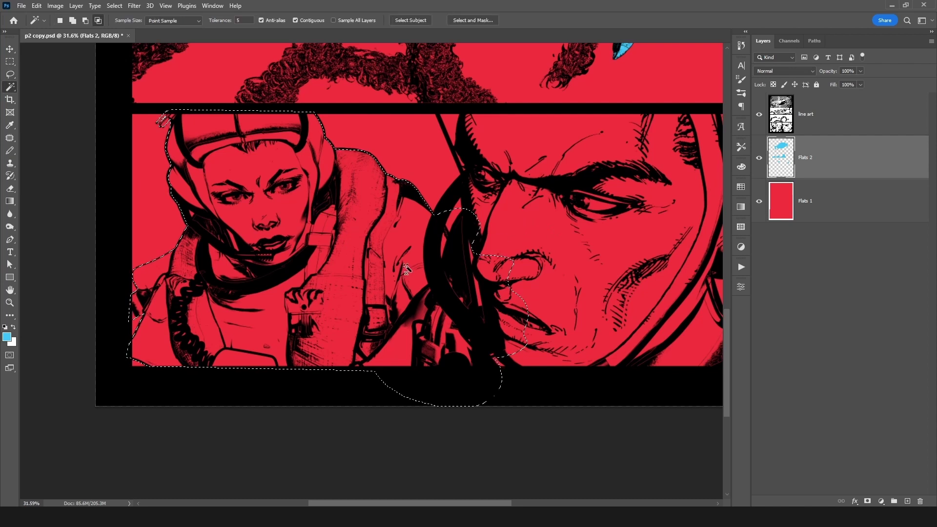
left_click(787, 198)
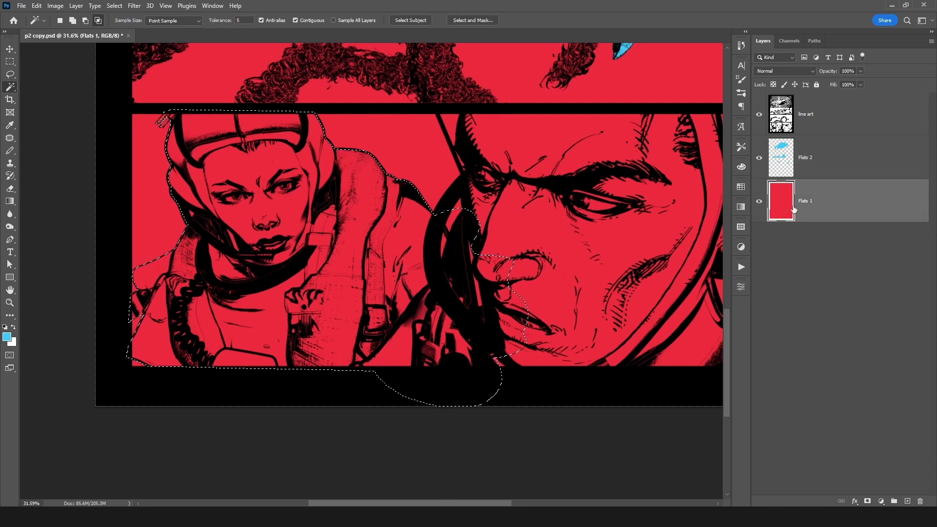
left_click(454, 386, "alt")
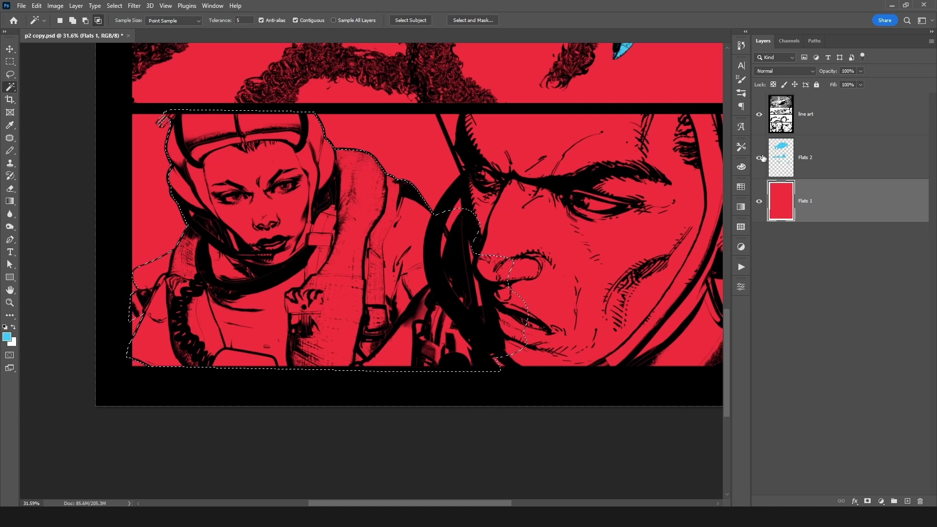
left_click(758, 113)
key("ctrl+z")
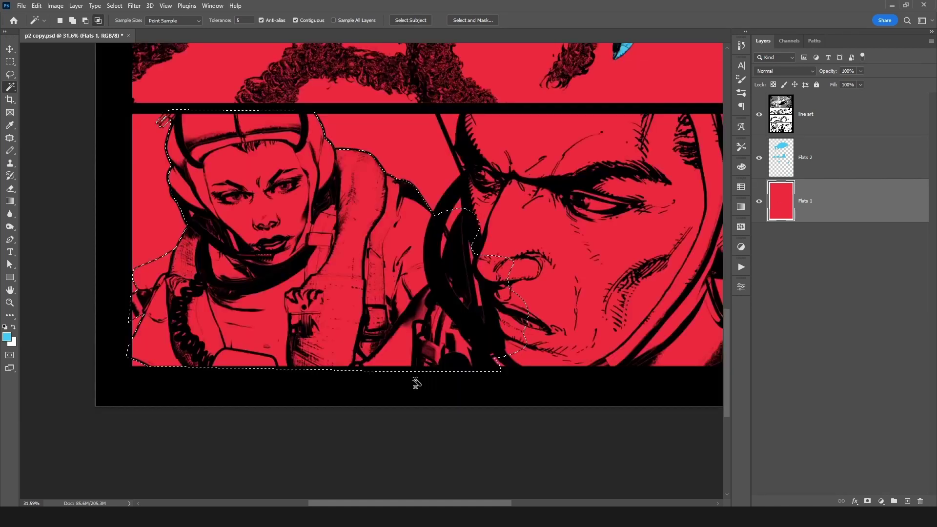
key("ctrl+z")
left_click(759, 114)
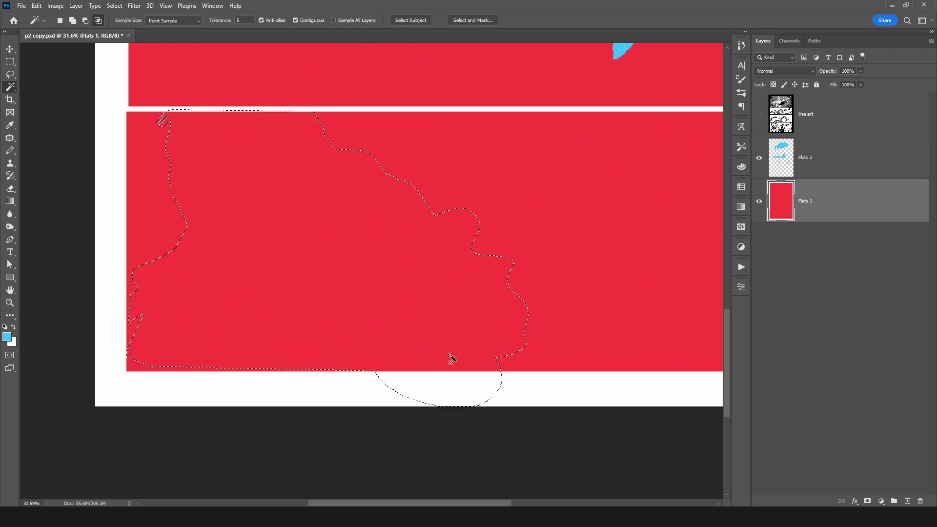
left_click(442, 385, "alt")
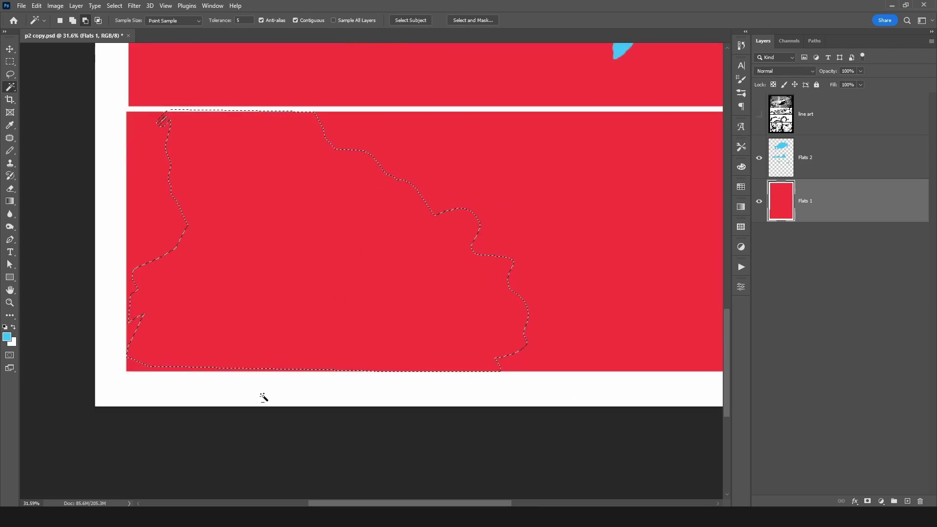
Show the line art again, fill the selected woman astronaut with light blue on Flats 2, and clear the selection.
left_click(759, 113)
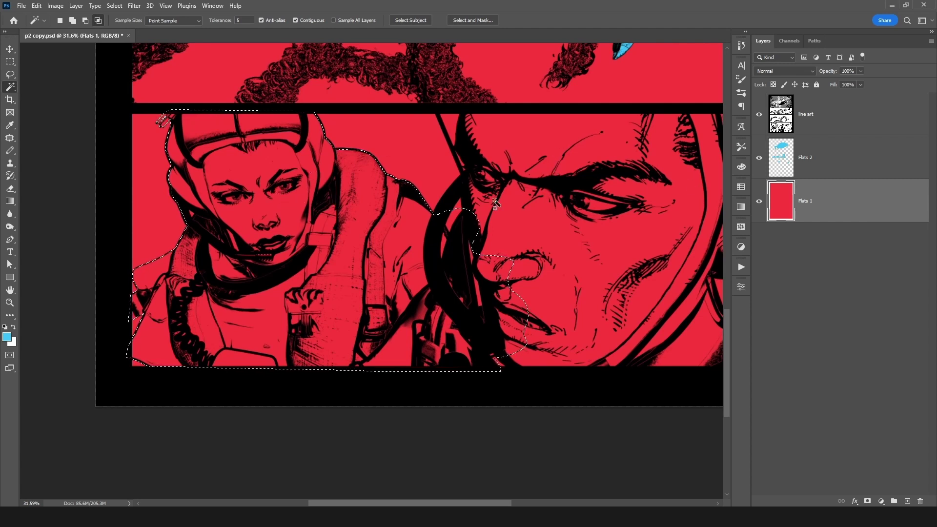
key("l")
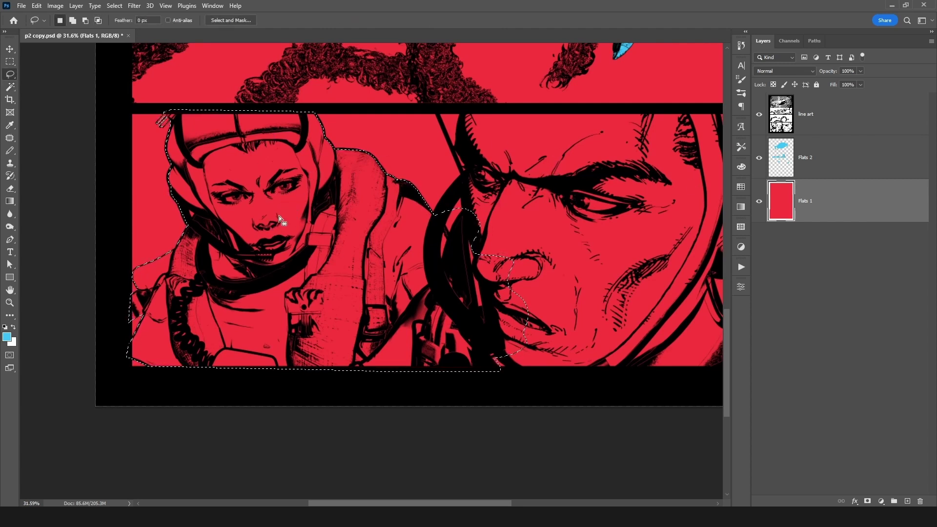
left_click(804, 161)
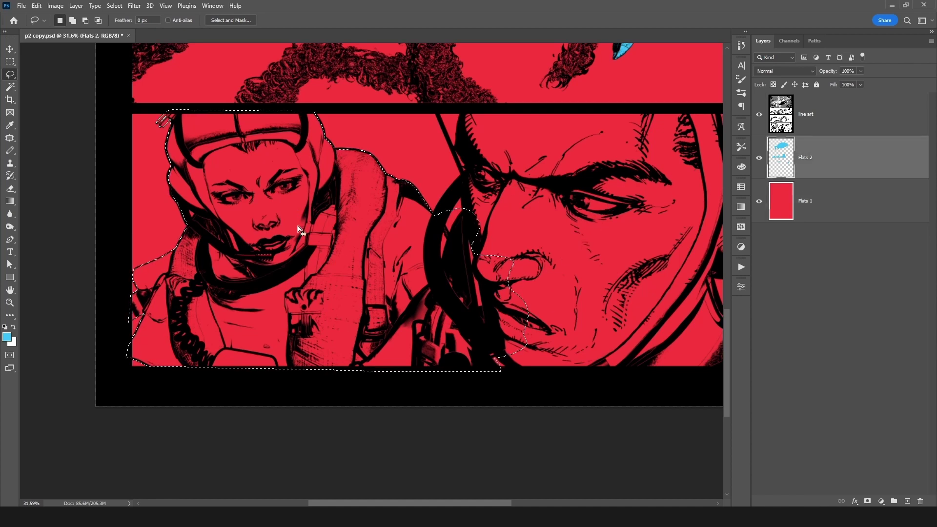
key("alt+BackSpace")
key("ctrl+d")
Lasso the man astronaut in the last panel, following his visor edge and shoulder and running past the panel's outer borders.
left_click_drag(501, 238, 478, 233)
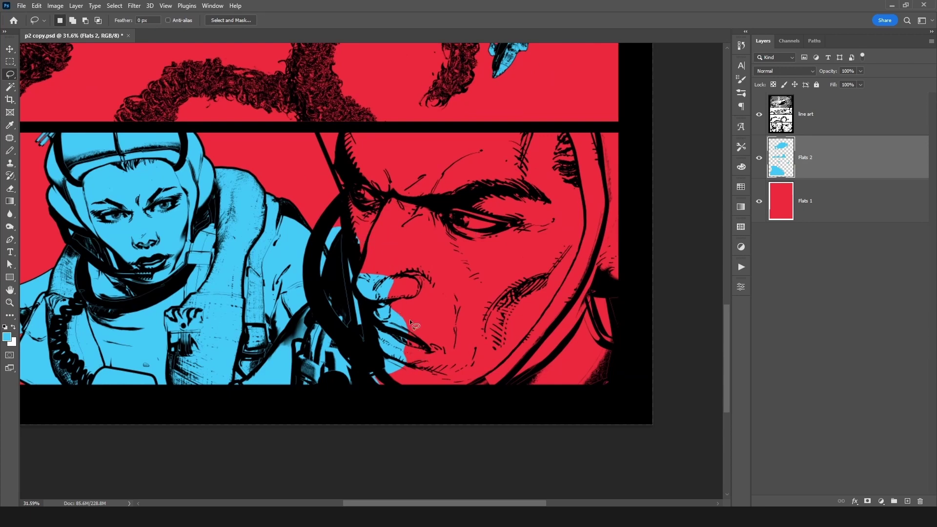
mouse_move(337, 146)
left_mouse_down()
mouse_move(361, 132)
mouse_move(351, 141)
mouse_move(323, 128)
mouse_move(343, 218)
left_mouse_up()
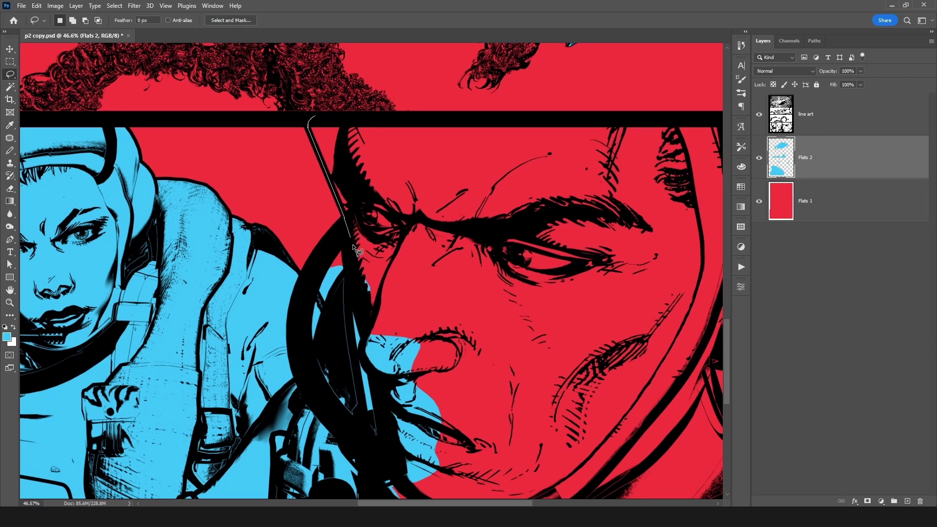
left_click(352, 267)
scroll(226, 479, "down", 3)
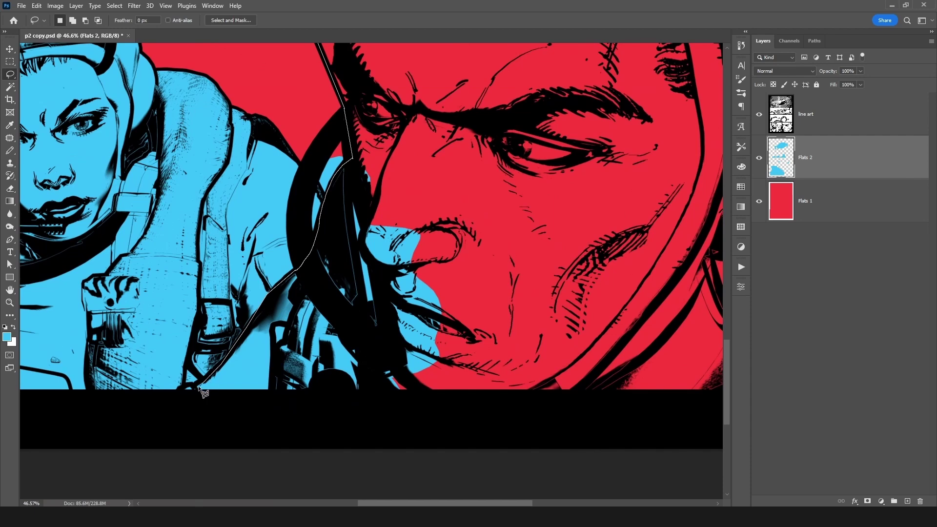
mouse_move(176, 394)
left_mouse_down()
mouse_move(624, 396)
mouse_move(740, 412)
mouse_move(494, 381)
mouse_move(398, 400)
mouse_move(410, 410)
mouse_move(457, 313)
mouse_move(427, 72)
mouse_move(444, 30)
mouse_move(411, 274)
mouse_move(9, 287)
mouse_move(231, 264)
mouse_move(208, 274)
mouse_move(266, 269)
left_mouse_up()
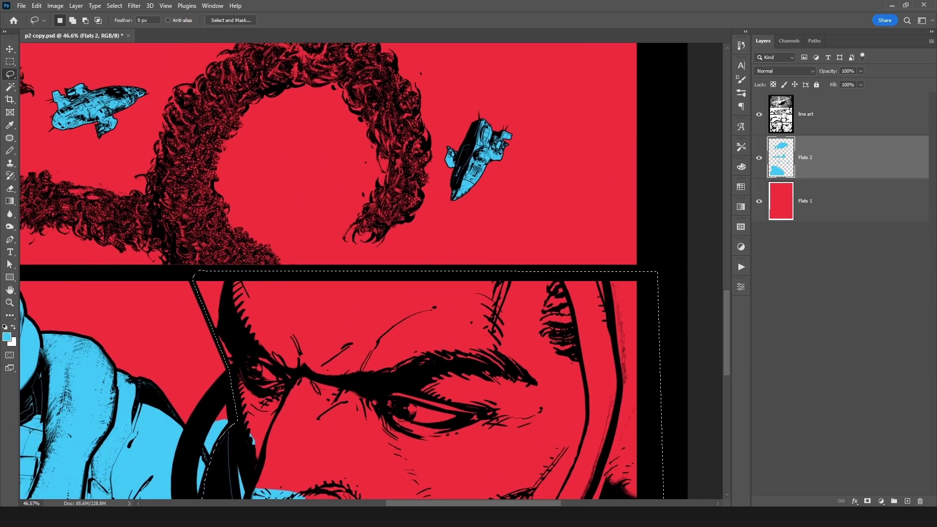
Subtract the white gutter around the last panel from the man's selection with the Magic Wand on Flats 1.
left_click(783, 114)
key("w")
left_click(775, 195)
left_click(349, 274, "alt")
left_click_drag(353, 252, 362, 73)
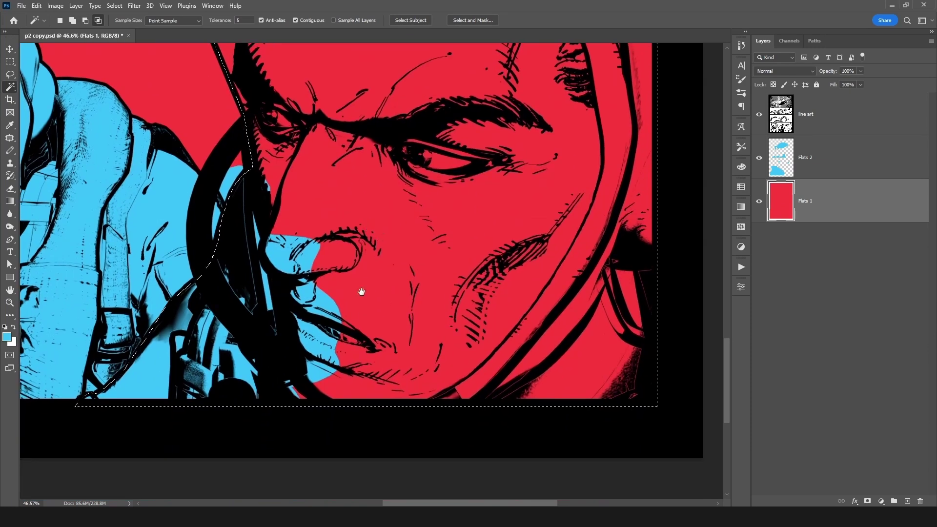
left_click_drag(321, 268, 403, 277)
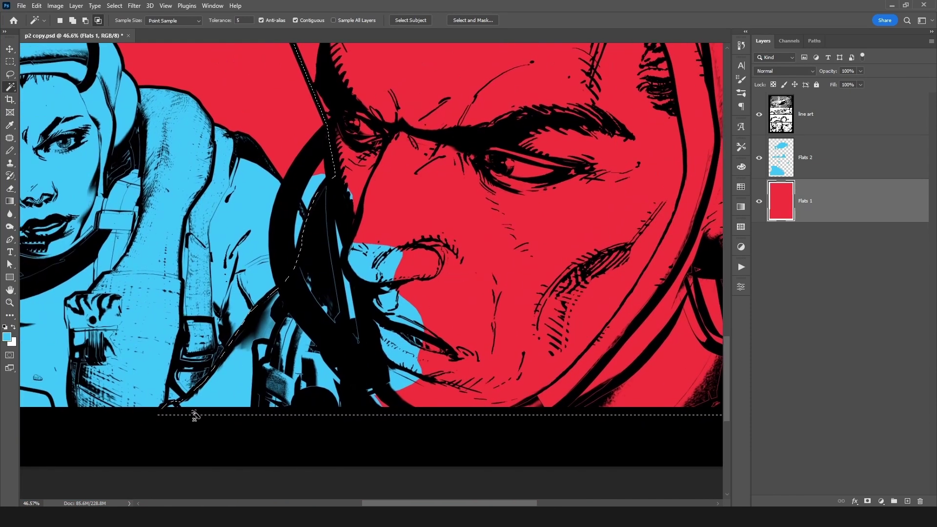
Set the foreground colour to bright green 8cfa3b, fill the selected man on Flats 2, and clear the selection.
left_click(787, 163)
left_click(7, 337)
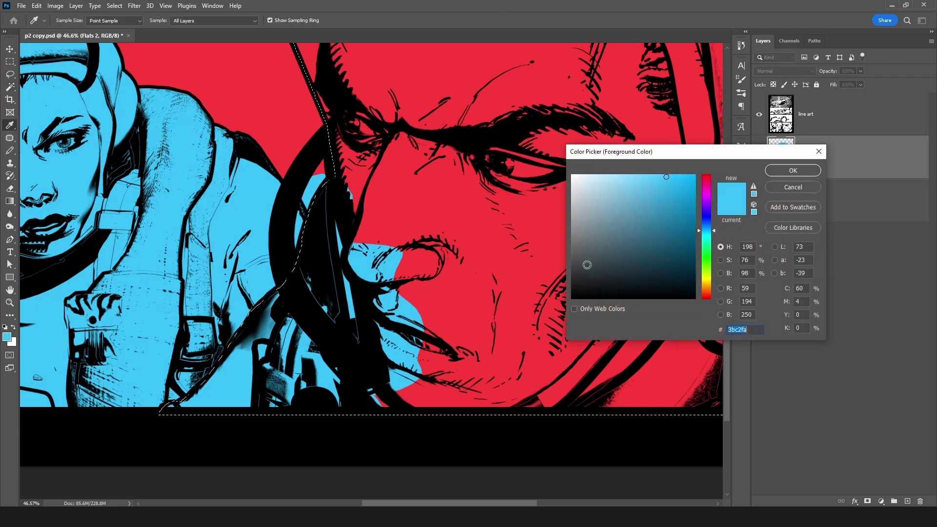
left_click_drag(706, 229, 706, 266)
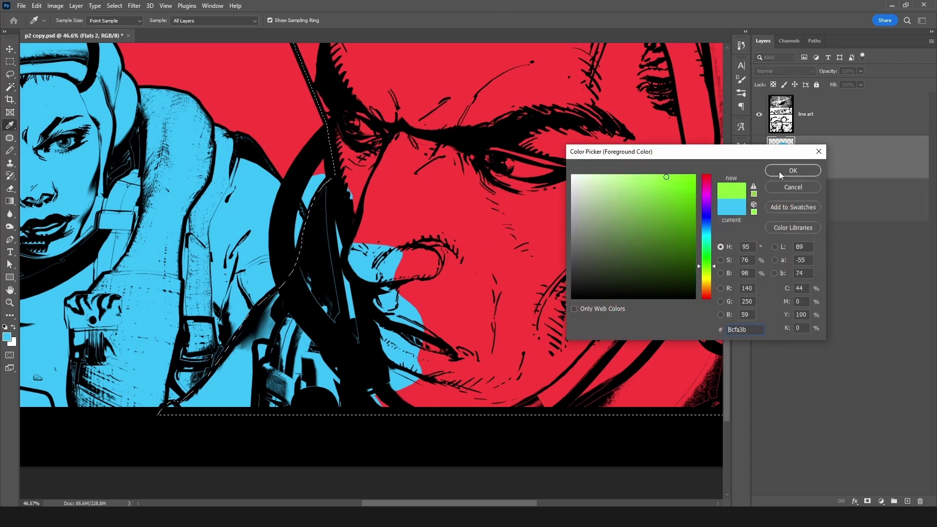
left_click(793, 170)
key("alt+BackSpace")
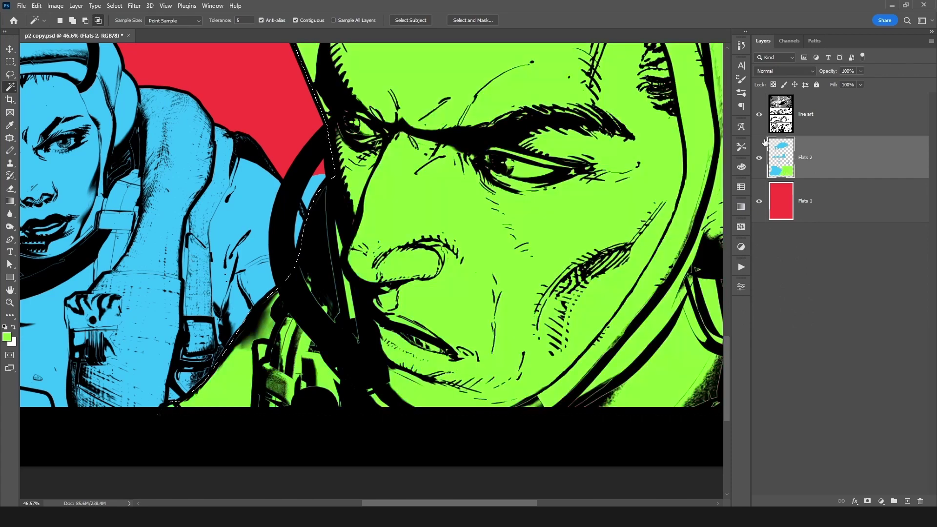
key("ctrl+d")
key("v")
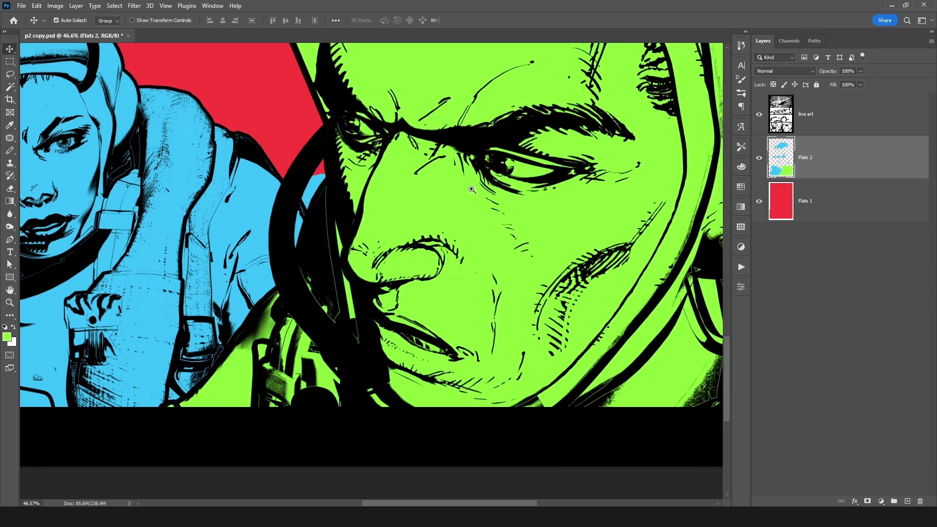
Lasso the gap between the man's helmet rim and face, subtract the surrounding areas with the Magic Wand, and delete the blue inside.
left_click_drag(468, 188, 438, 210)
left_click_drag(429, 177, 393, 196)
key("l")
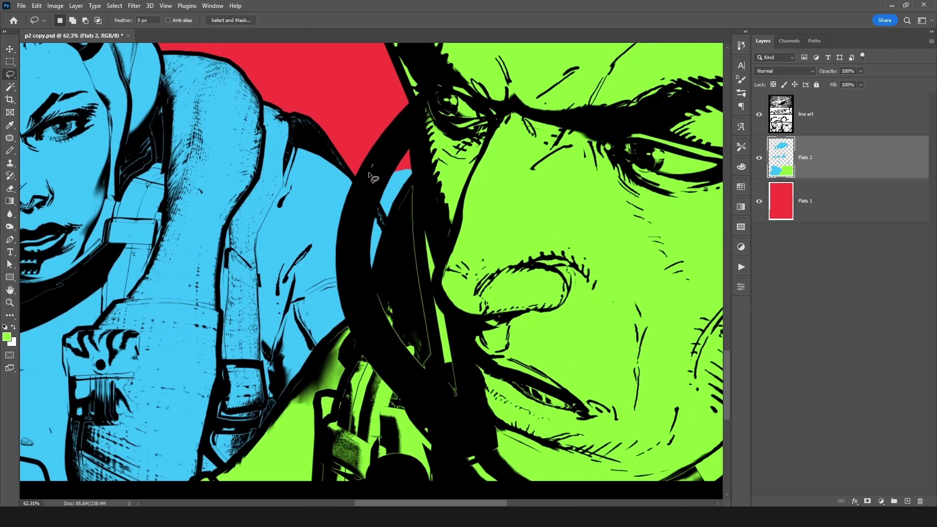
mouse_move(398, 226)
left_mouse_down()
mouse_move(432, 118)
mouse_move(350, 123)
mouse_move(370, 165)
left_mouse_up()
key("w")
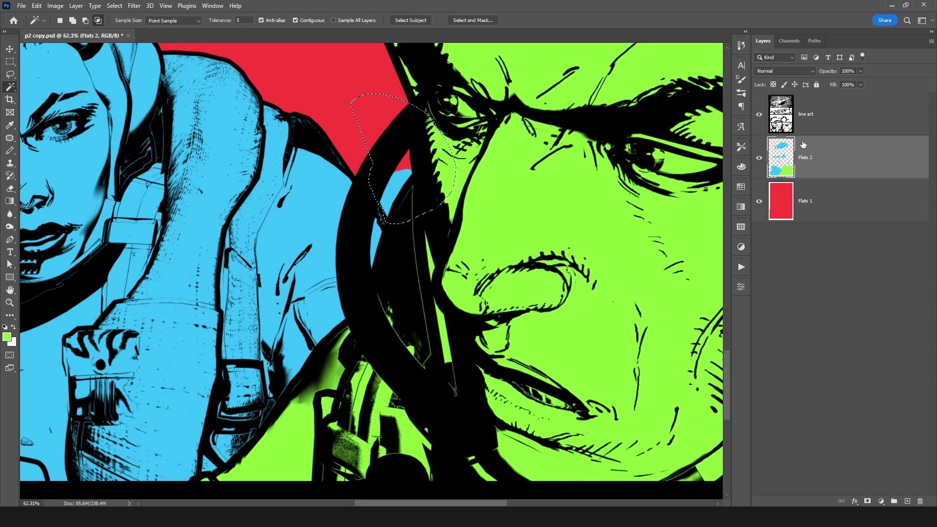
left_click(378, 110, "alt")
left_click(445, 151, "alt")
key("Delete")
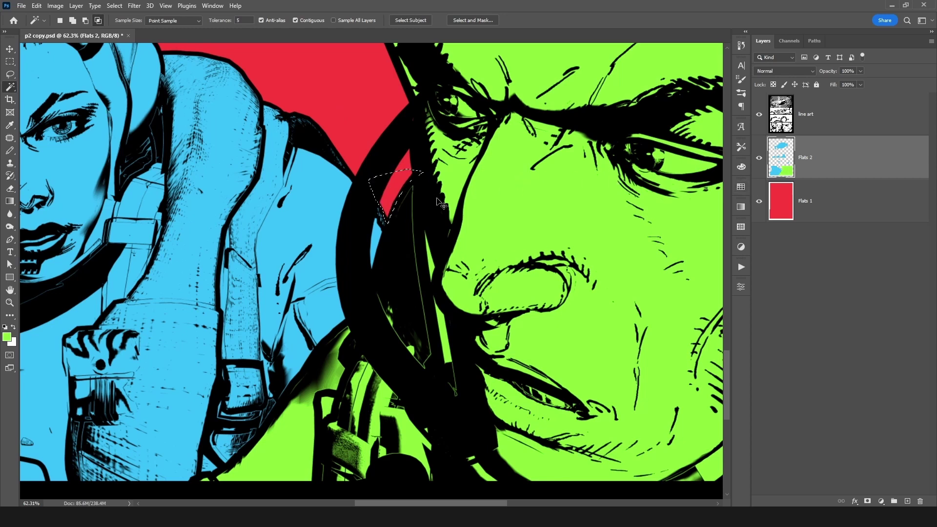
Examine the flat colours of the two astronauts in the last panel and of the figures and ships in the panels above.
scroll(430, 211, "down", 4)
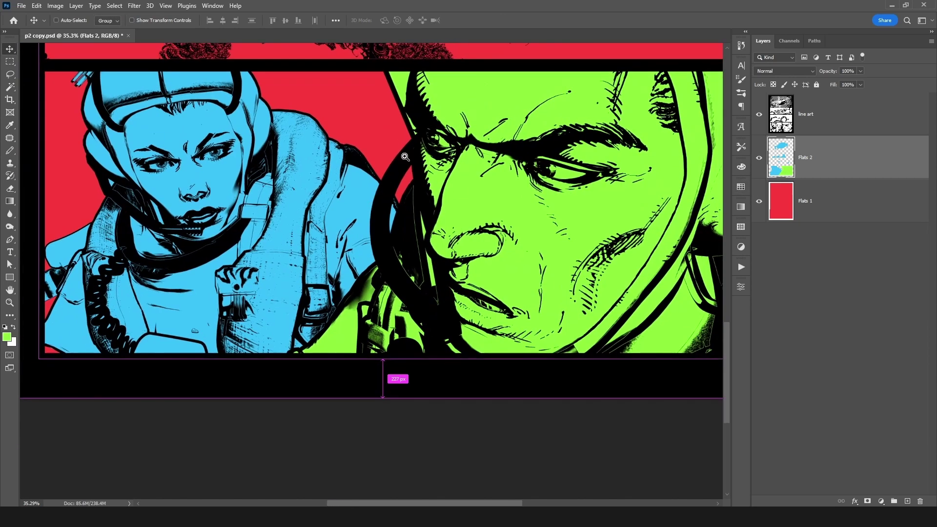
left_click_drag(405, 156, 383, 180)
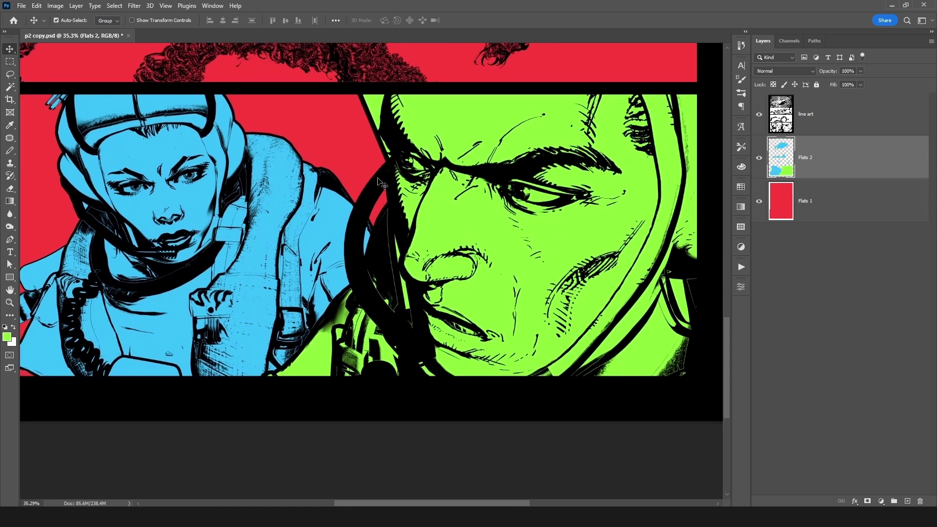
key("l")
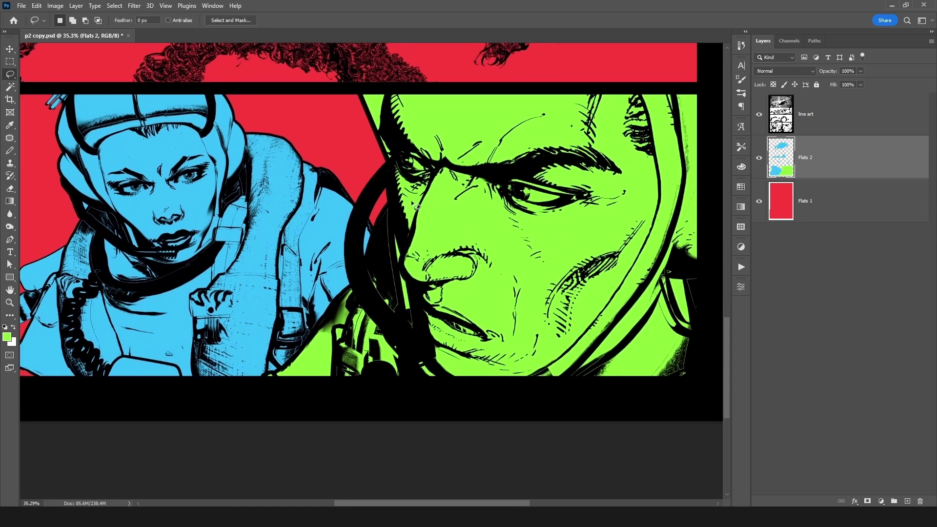
left_click_drag(370, 156, 455, 232)
left_click_drag(268, 244, 278, 226)
left_click_drag(713, 156, 379, 269)
left_click_drag(364, 350, 503, 189)
left_click_drag(438, 244, 402, 244)
left_click_drag(361, 229, 414, 245)
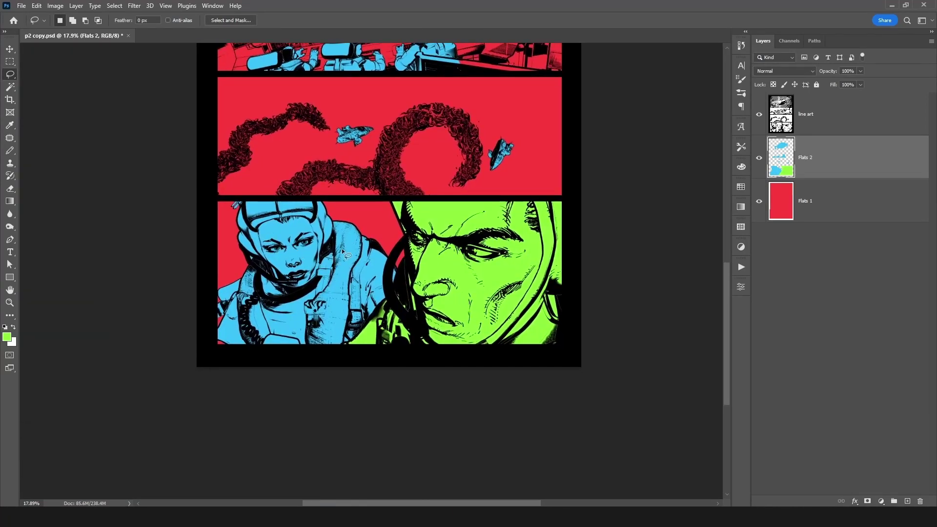
left_click_drag(414, 285, 451, 254)
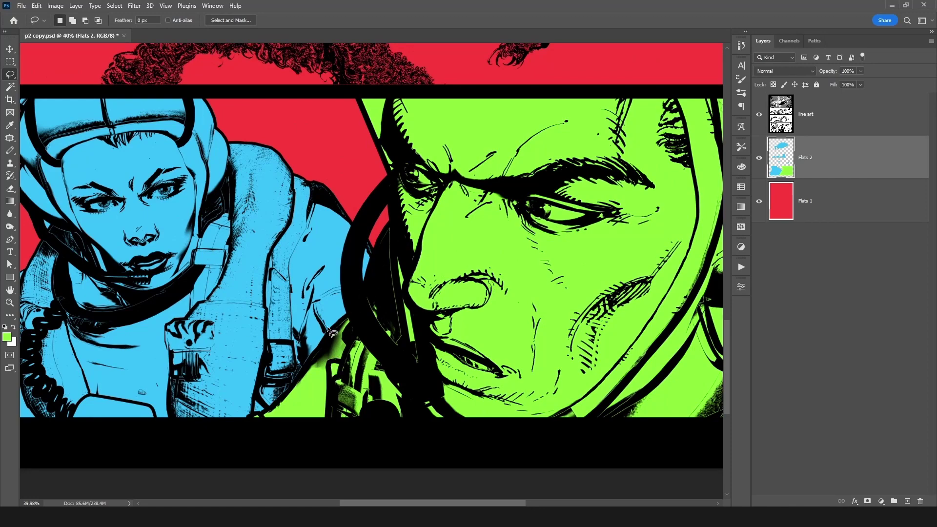
left_click_drag(317, 223, 428, 260)
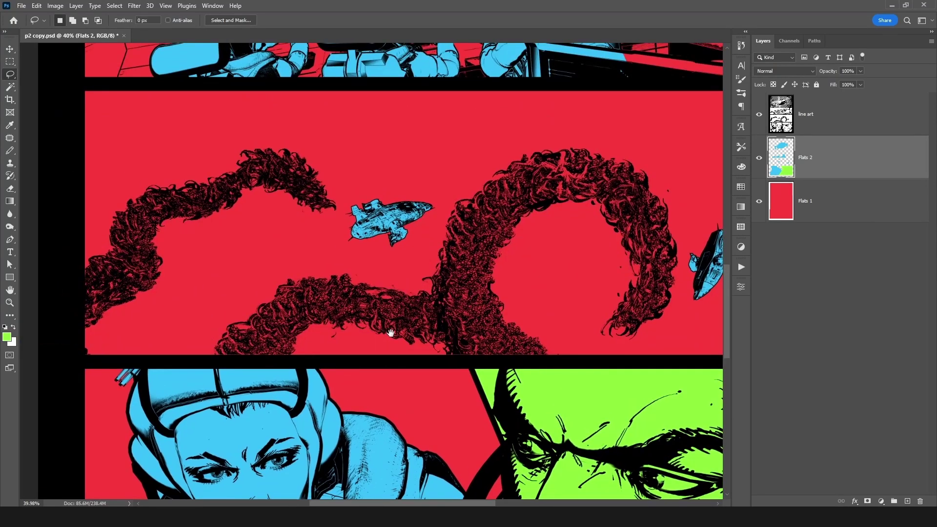
left_click_drag(380, 387, 384, 292)
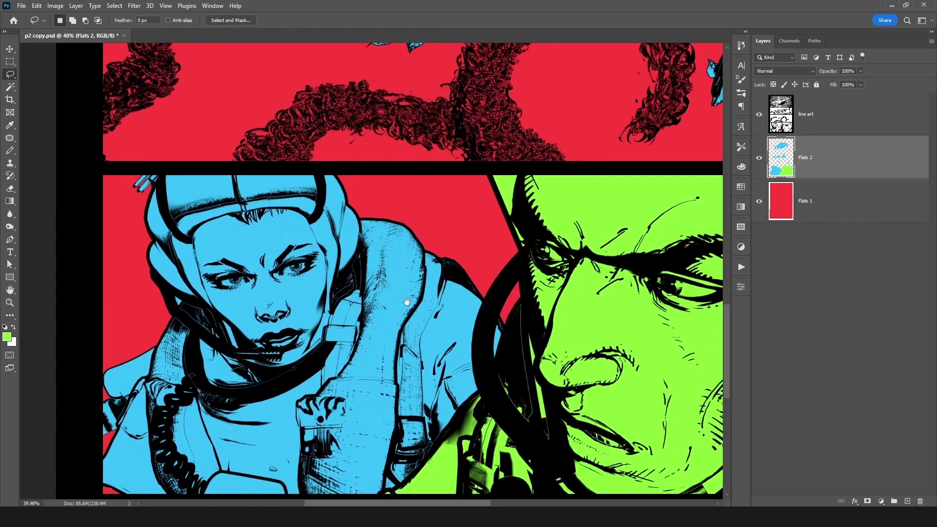
left_click_drag(450, 194, 472, 203)
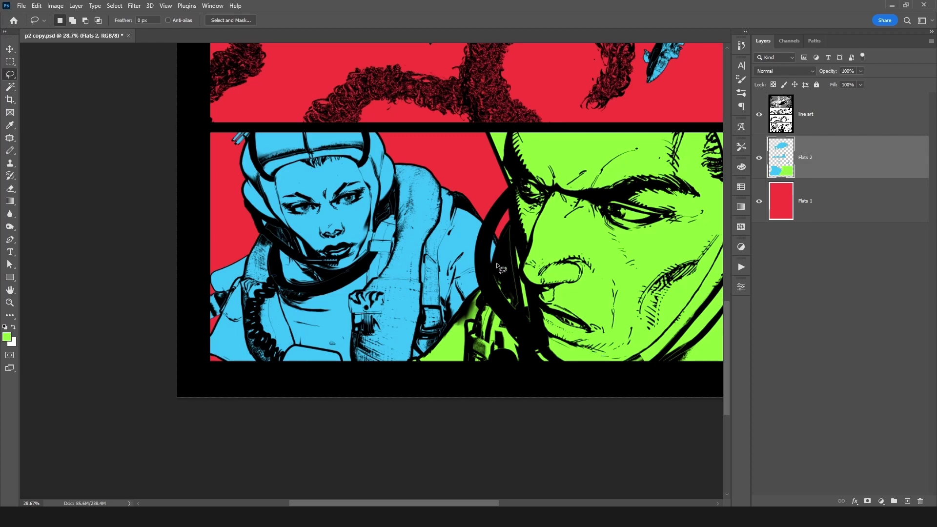
left_click_drag(488, 186, 467, 304)
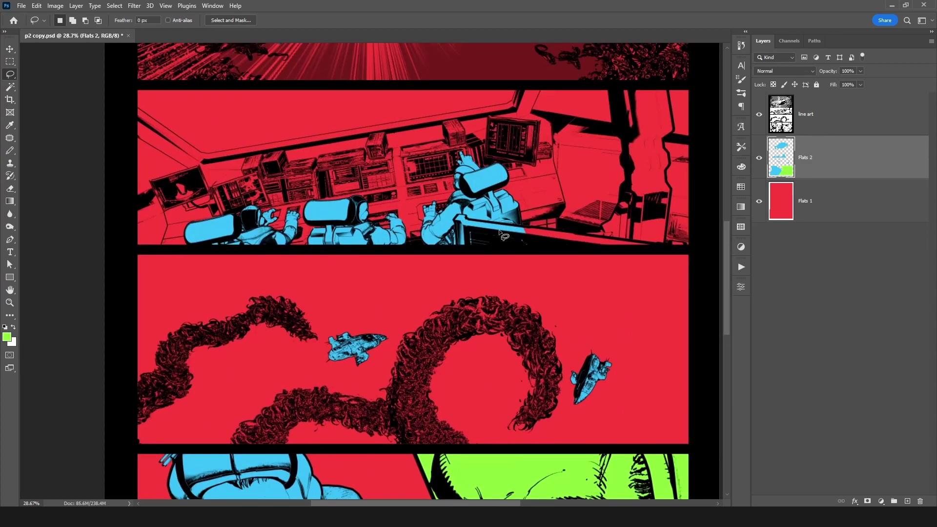
Lasso the foreground console in front of the right-hand astronaut in the cockpit panel, extending into the panel below.
mouse_move(501, 221)
left_mouse_down()
mouse_move(547, 185)
mouse_move(439, 247)
left_mouse_up()
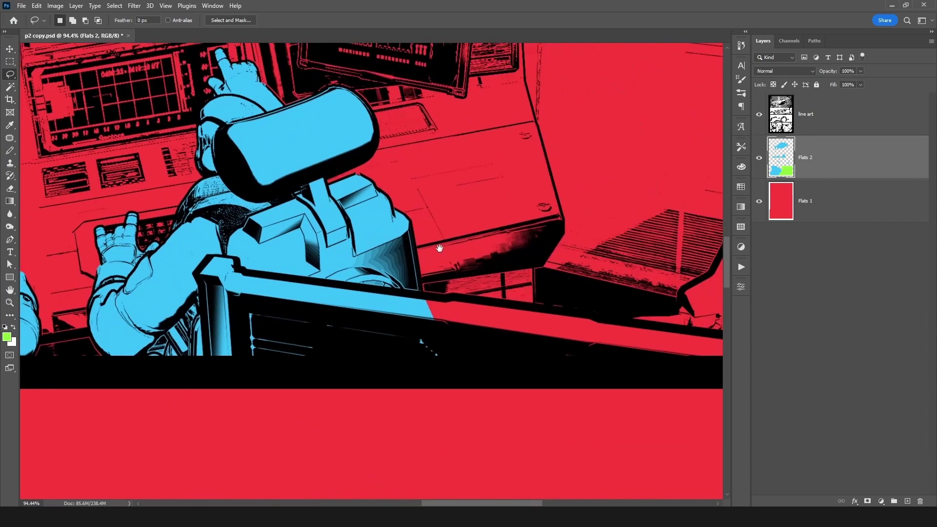
scroll(215, 341, "up", 3)
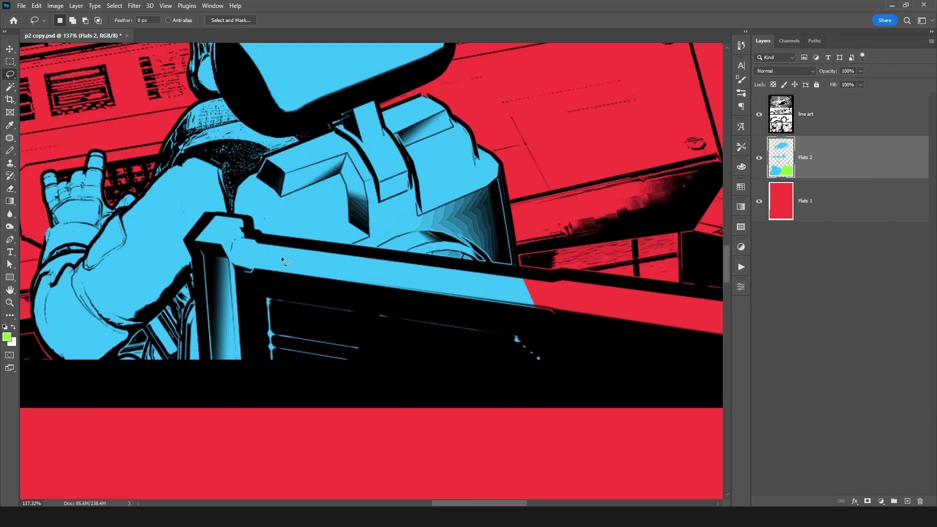
left_click_drag(206, 374, 207, 322)
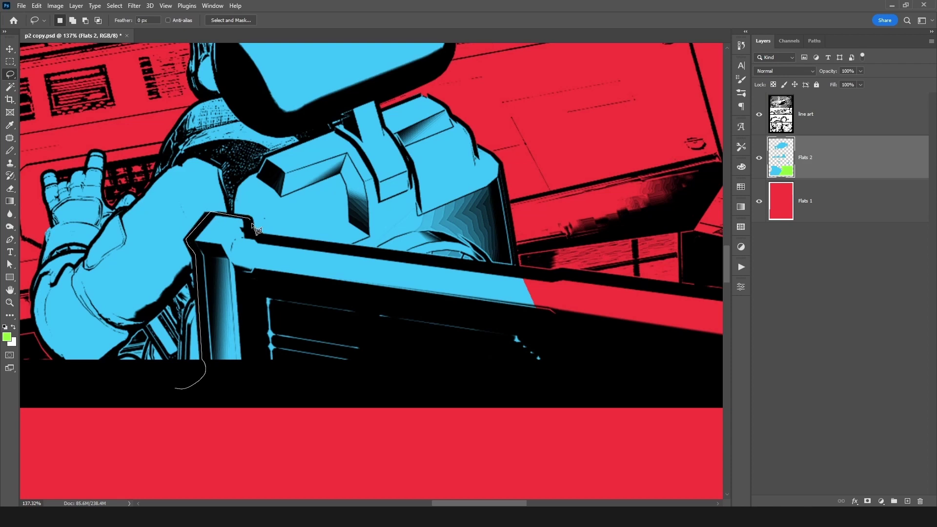
mouse_move(531, 268)
left_mouse_down()
mouse_move(556, 284)
mouse_move(678, 277)
mouse_move(759, 325)
mouse_move(495, 299)
mouse_move(604, 327)
mouse_move(813, 353)
mouse_move(600, 351)
mouse_move(520, 367)
mouse_move(516, 357)
mouse_move(524, 356)
mouse_move(505, 389)
mouse_move(90, 429)
mouse_move(8, 427)
mouse_move(139, 385)
mouse_move(219, 431)
mouse_move(211, 413)
left_mouse_up()
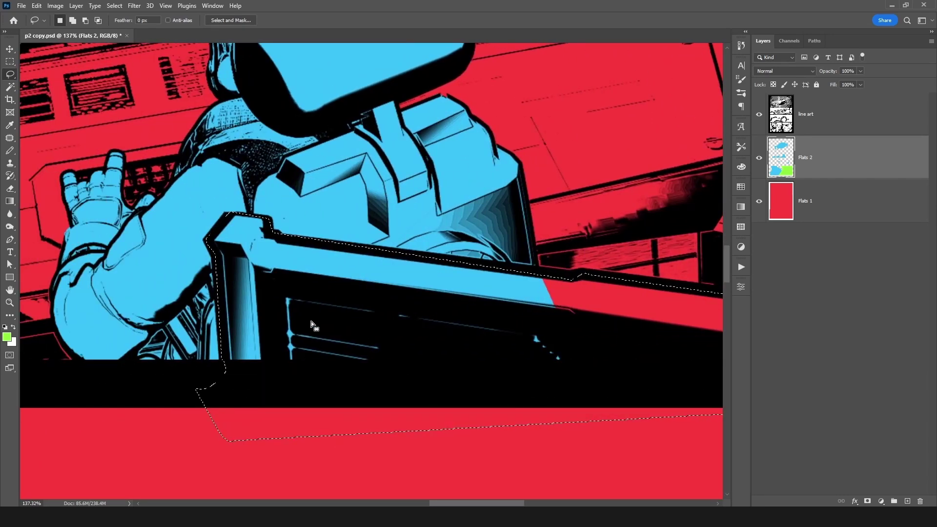
Subtract the panel below and the white gutter from the console selection with the Magic Wand on Flats 1.
key("w")
key("alt+bracketleft")
left_click(260, 422, "alt")
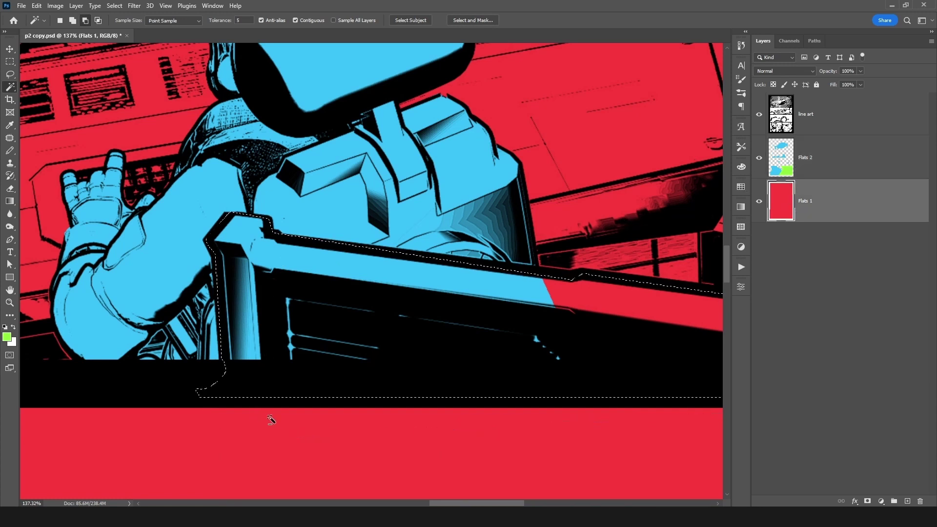
left_click(257, 382, "alt")
key("ctrl+z")
left_click(253, 392, "alt")
scroll(420, 292, "down", 2)
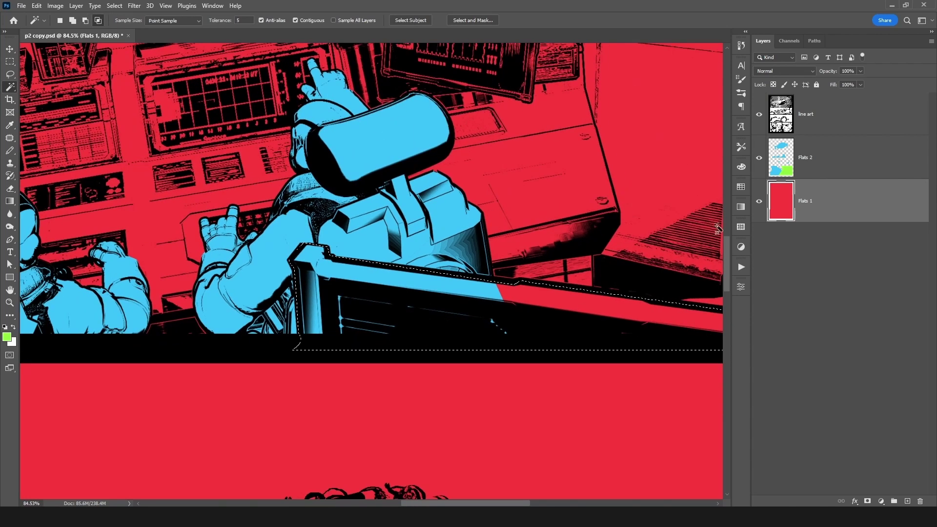
Fill the selected foreground console with bright green on Flats 2 and clear the selection.
left_click(794, 164)
key("alt+BackSpace")
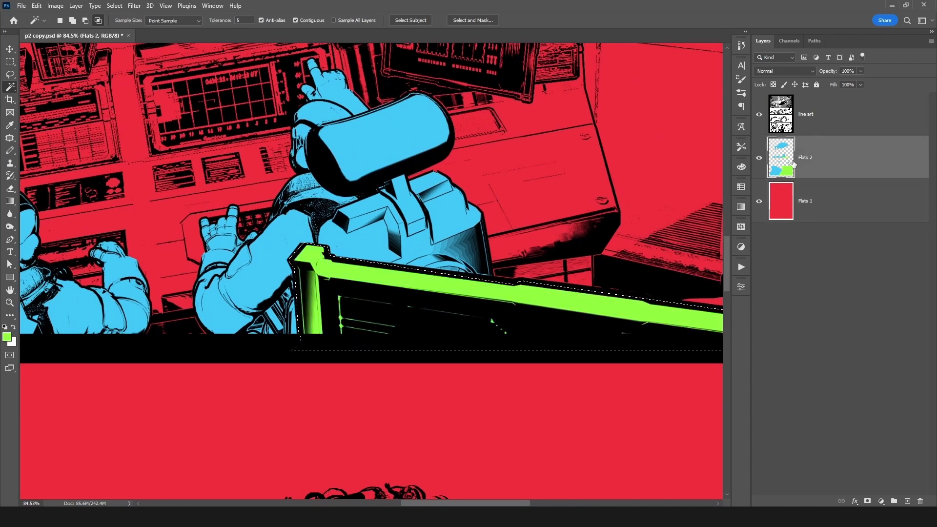
key("ctrl+d")
key("v")
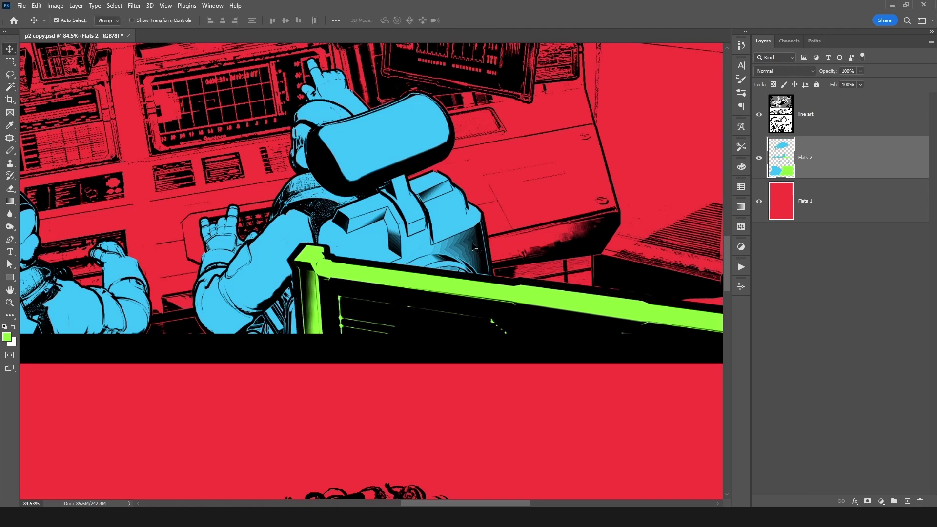
scroll(469, 259, "down", 4)
left_click_drag(448, 254, 414, 266)
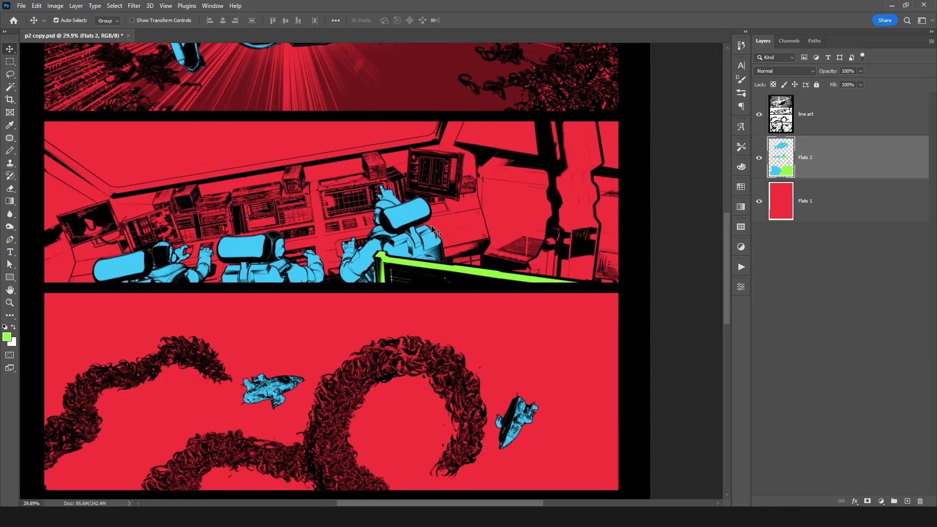
scroll(448, 261, "down", 2)
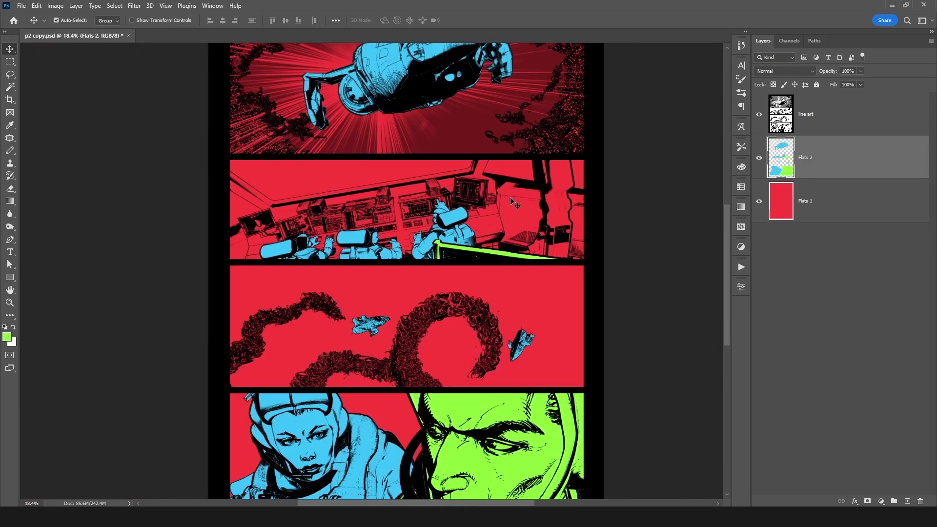
Lasso the right-hand side of the female astronaut's jacket in the last panel, overlapping the red background and the green astronaut.
left_click_drag(394, 402, 379, 435)
left_click_drag(425, 305, 464, 290)
left_click_drag(418, 351, 435, 202)
left_click_drag(349, 350, 398, 289)
left_click_drag(412, 202, 265, 287)
left_click_drag(304, 315, 378, 255)
key("l")
left_click_drag(349, 179, 459, 140)
left_click(501, 133)
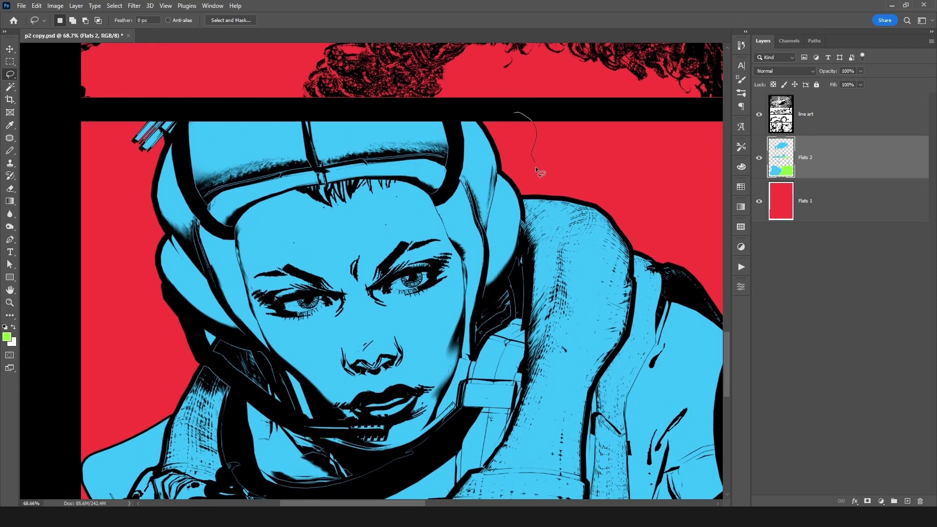
left_click_drag(521, 190, 522, 245)
mouse_move(523, 247)
left_mouse_down()
mouse_move(537, 325)
mouse_move(526, 323)
mouse_move(500, 466)
mouse_move(523, 164)
mouse_move(538, 204)
mouse_move(526, 216)
mouse_move(516, 289)
mouse_move(495, 335)
mouse_move(495, 327)
mouse_move(453, 370)
mouse_move(413, 384)
mouse_move(420, 436)
mouse_move(421, 259)
mouse_move(418, 361)
mouse_move(562, 323)
mouse_move(612, 354)
mouse_move(776, 271)
mouse_move(488, 264)
mouse_move(478, 17)
mouse_move(532, 225)
mouse_move(461, 97)
mouse_move(379, 69)
left_mouse_up()
scroll(513, 351, "down", 3)
mouse_move(367, 177)
left_mouse_down()
mouse_move(378, 192)
mouse_move(357, 215)
left_mouse_up()
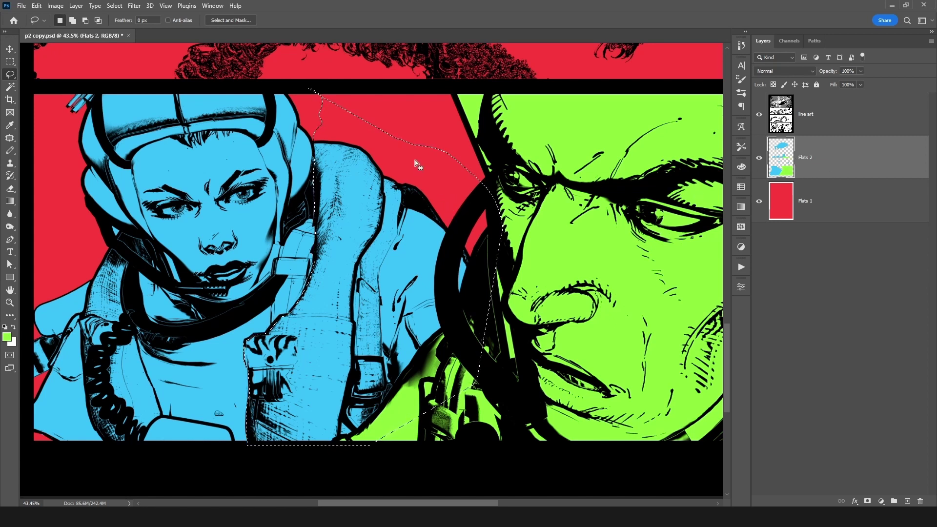
Subtract the red background and the green astronaut from the jacket selection with the Magic Wand on Flats 2.
key("w")
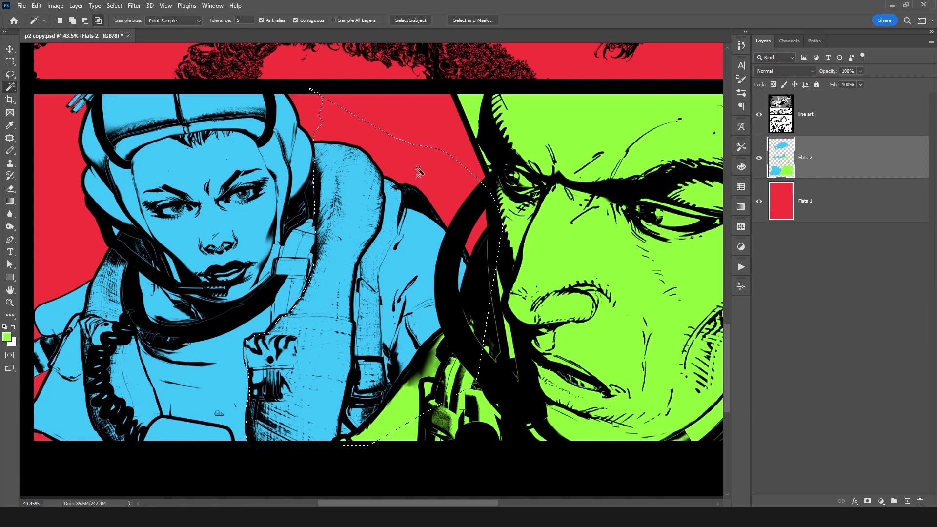
left_click(409, 162, "alt")
left_click(482, 300, "alt")
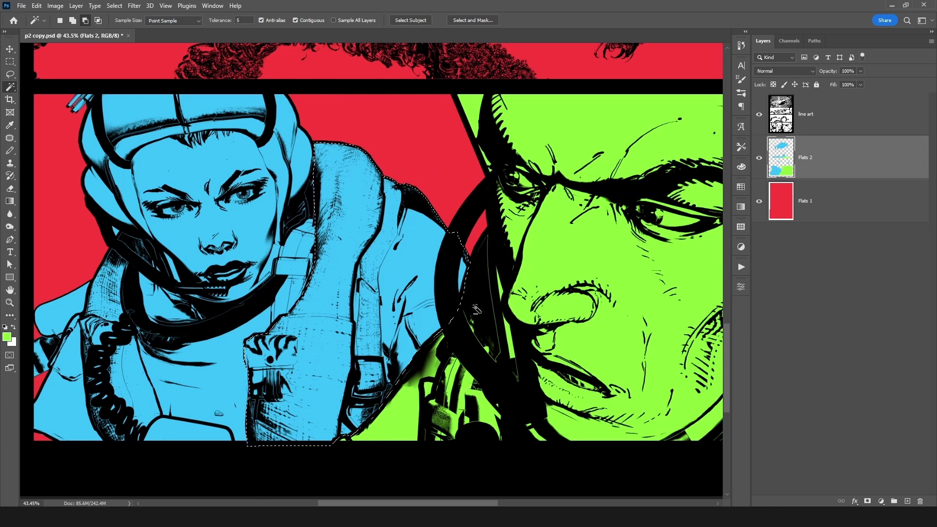
Choose a dark olive green foreground colour, fill the selected jacket area with it on Flats 2 and clear the selection.
left_click(7, 336)
left_click(706, 279)
left_click(634, 238)
left_click(793, 171)
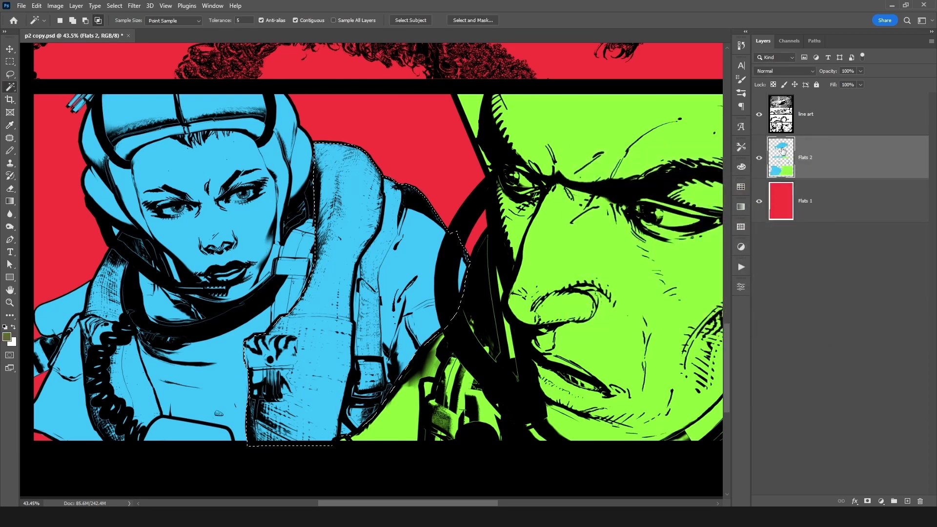
key("alt+BackSpace")
key("ctrl+d")
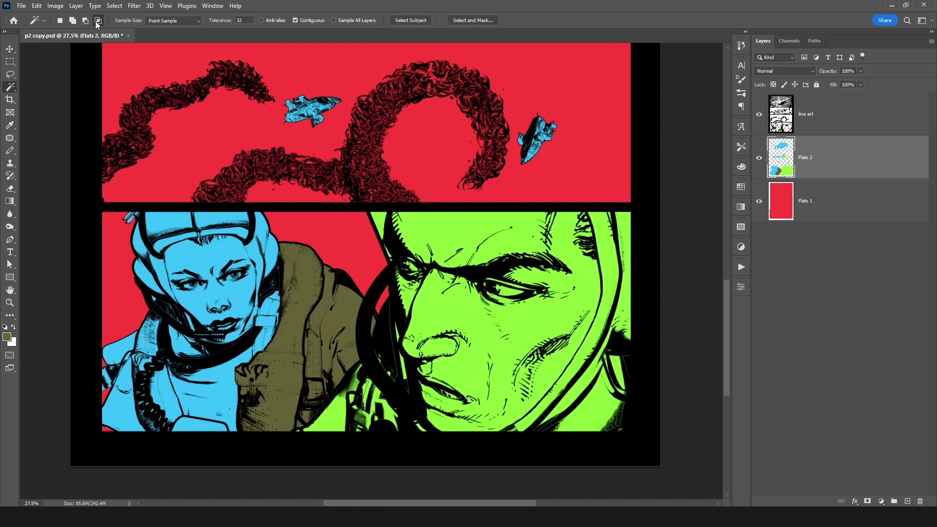
Try the Magic Wand on the last panel's flats, making new selections, adding areas and subtracting them again.
left_click(301, 270)
left_click(306, 268)
left_click(235, 249)
left_click(242, 250)
left_click(62, 23)
left_click(411, 239)
left_click(308, 279)
left_click(346, 301)
left_click(244, 297)
left_click(445, 270, "shift")
left_click(324, 299, "shift")
left_click(462, 252, "alt")
left_click(323, 295, "alt")
Try the Magic Wand's add and subtract modes on the last panel's figures, clearing the selection after each attempt.
left_click(75, 23)
left_click(426, 248)
left_click(314, 304)
left_click(365, 250)
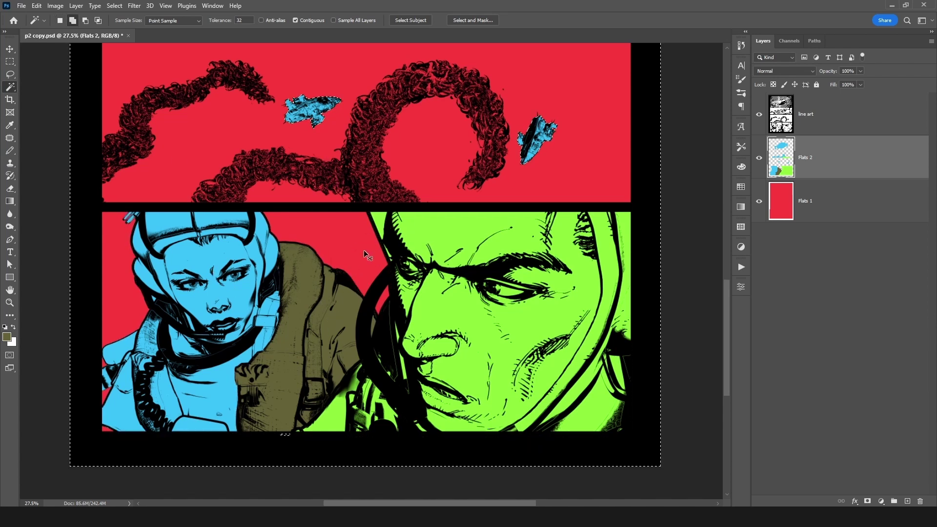
key("ctrl+d")
left_click(86, 21)
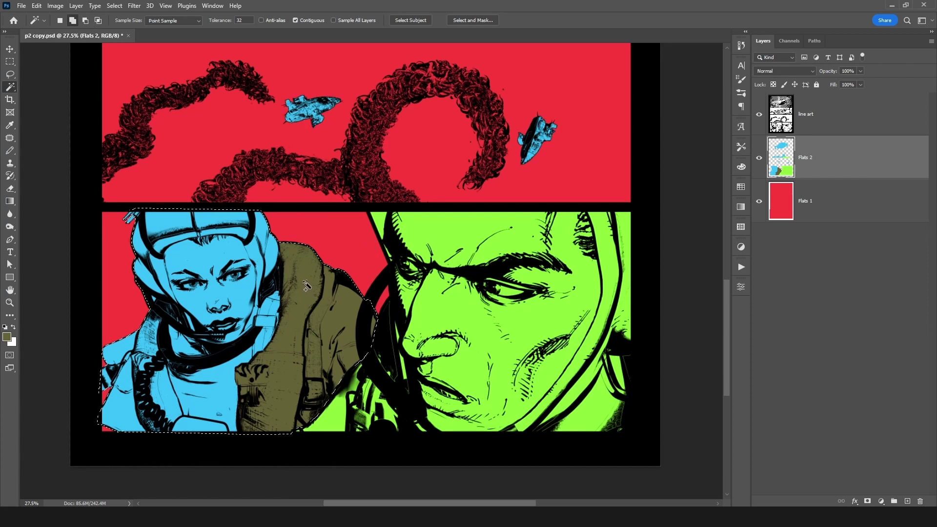
left_click(352, 300, "shift")
key("ctrl+d")
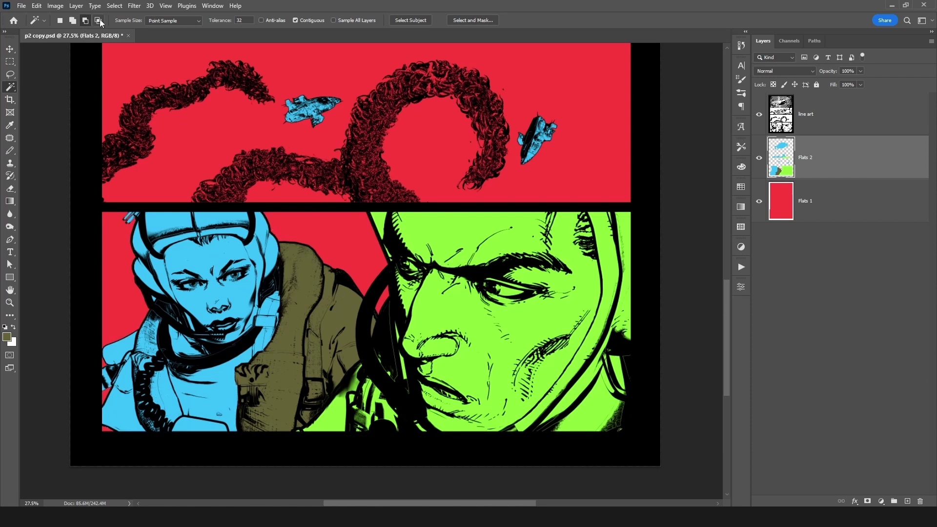
Try the Magic Wand in new selection mode, temporarily adding and subtracting the astronauts' flats, and clear the selection.
left_click(61, 21)
left_click(239, 268)
left_click(324, 297)
left_click(424, 267)
left_click(259, 286, "shift")
left_click(322, 287, "shift")
left_click(305, 296, "alt")
left_click(243, 294, "alt")
key("ctrl+d")
Examine the Flats 2 shapes and the pixel edge between the olive jacket and the green astronaut with the line art hidden.
left_click(760, 157)
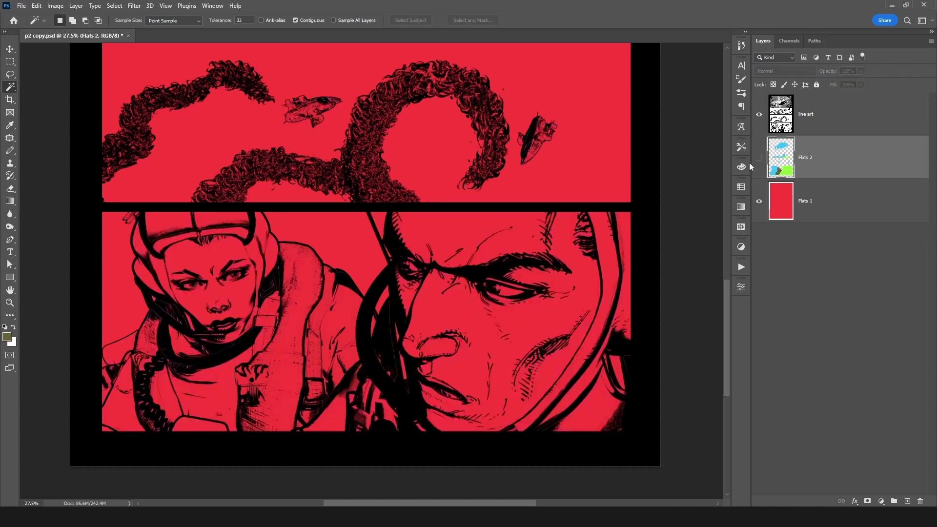
left_click(759, 157)
left_click(759, 114)
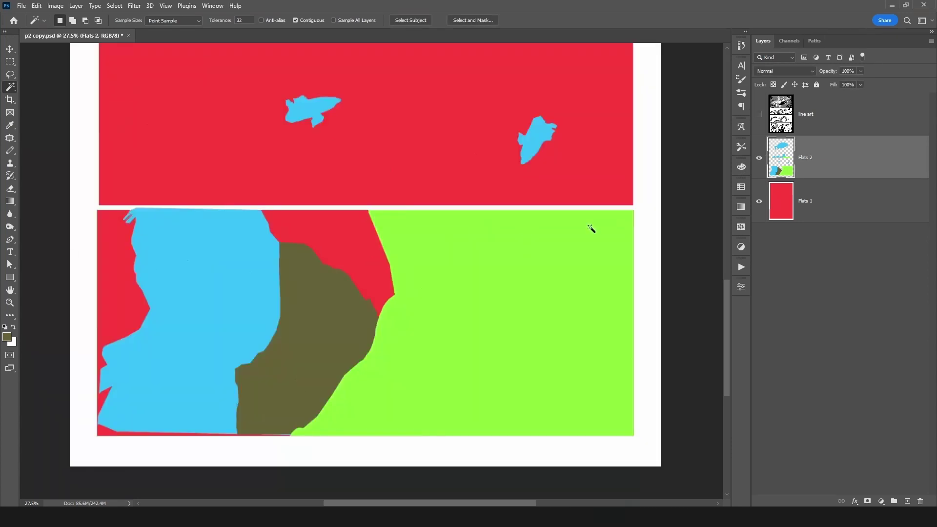
left_click_drag(386, 343, 491, 230)
left_click_drag(128, 246, 252, 277)
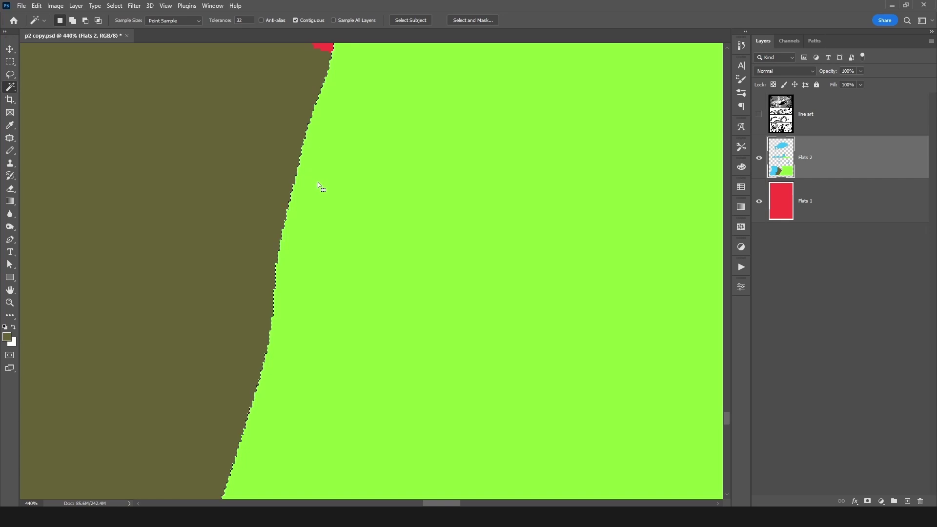
left_click_drag(315, 190, 304, 168)
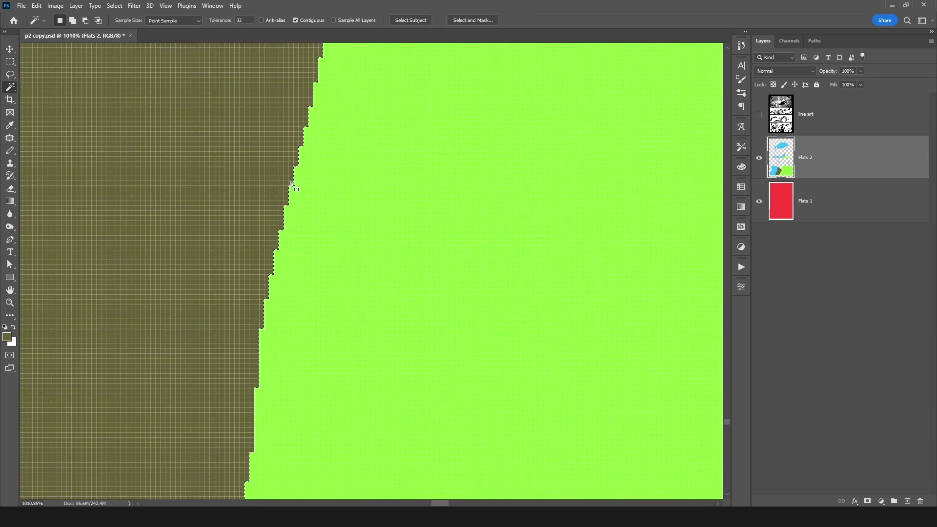
key("ctrl+d")
left_click_drag(336, 173, 304, 293)
left_click_drag(333, 224, 335, 191)
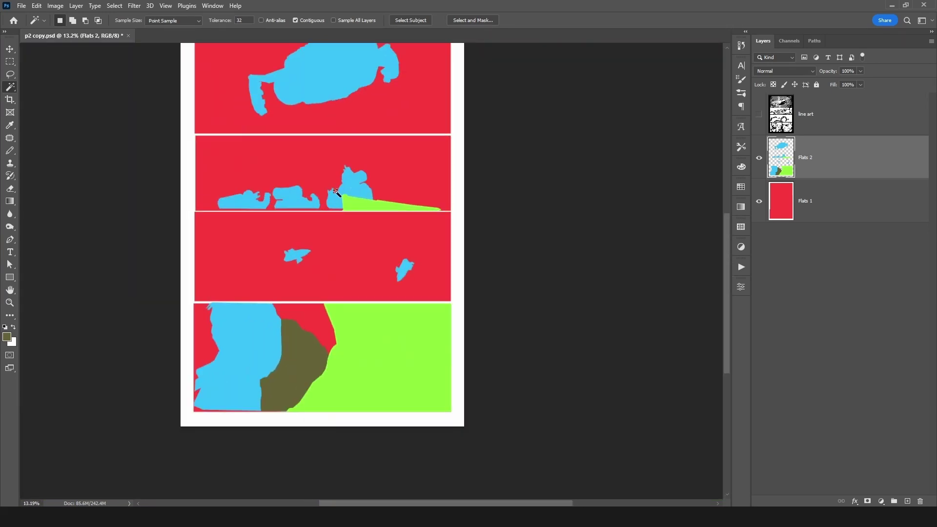
left_click(759, 114)
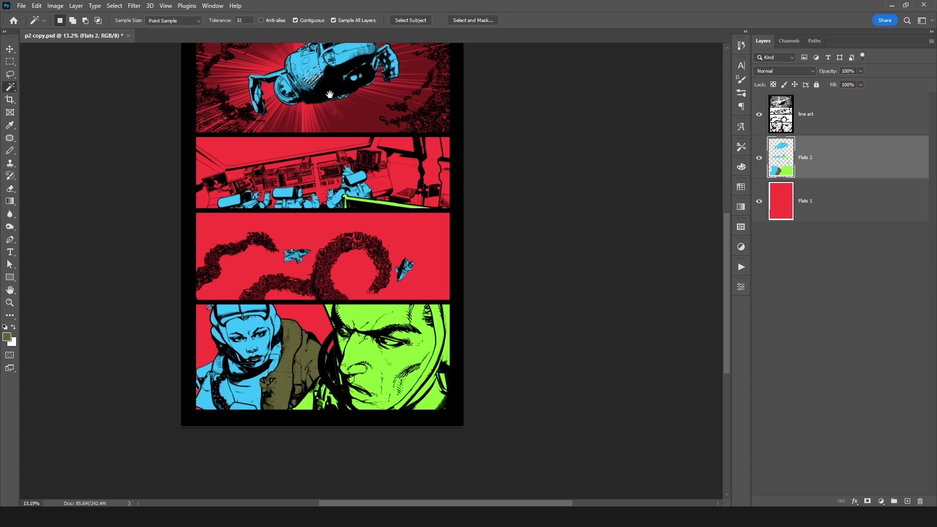
Try a Magic Wand selection on the top panel's spaceship with Sample All Layers enabled, and clear the selection.
left_click_drag(545, 43, 550, 127)
left_click(787, 120)
left_click(792, 149)
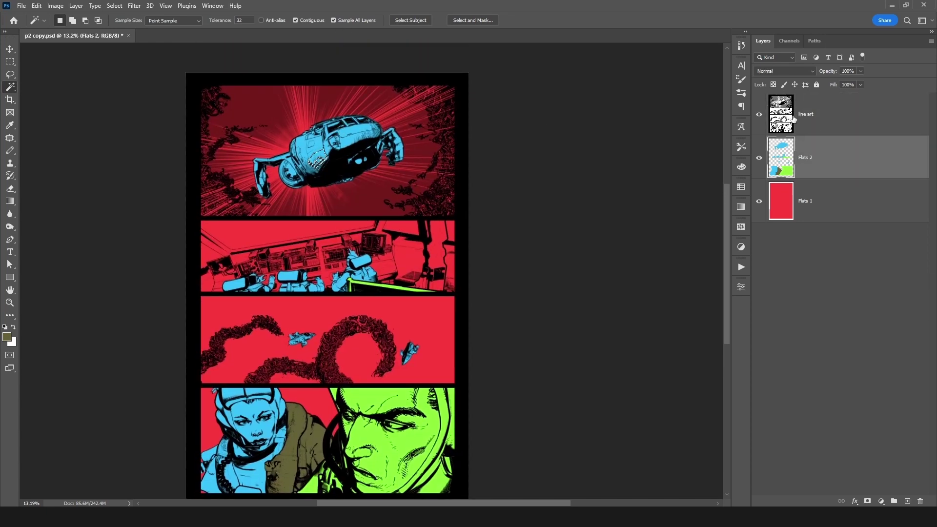
left_click(368, 148)
key("ctrl+d")
left_click_drag(362, 228, 423, 99)
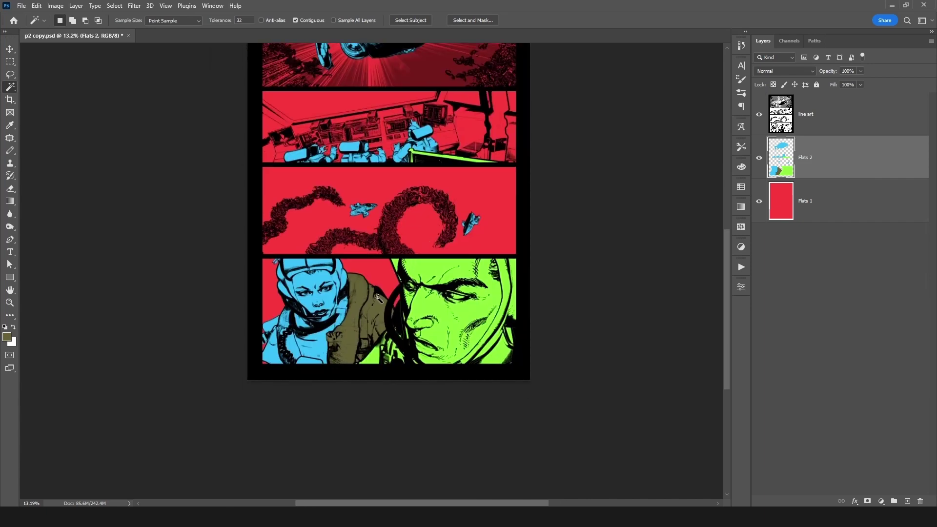
Lasso the left-hand side of the female astronaut's jacket from the collar down, extending past the panel's lower corner.
key("l")
left_click_drag(362, 296, 416, 237)
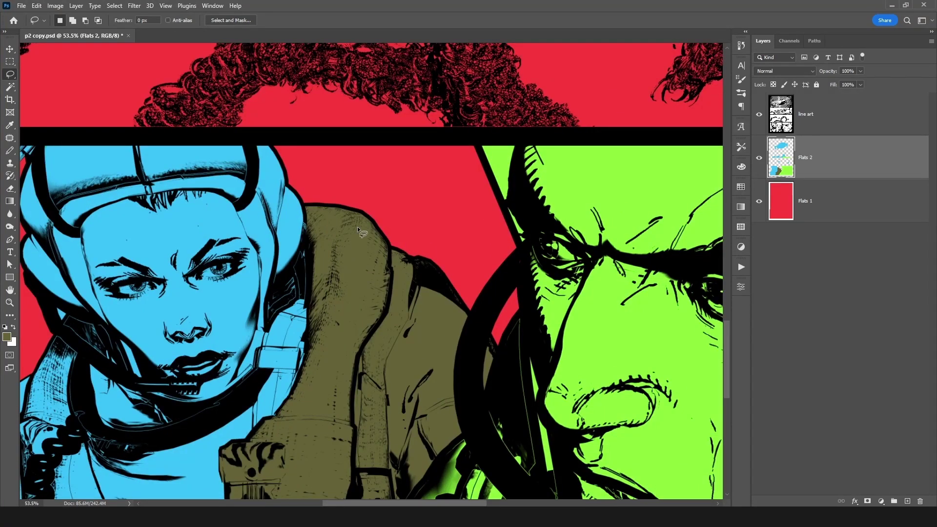
left_click_drag(335, 233, 539, 157)
left_click_drag(315, 220, 328, 210)
left_click_drag(351, 170, 330, 174)
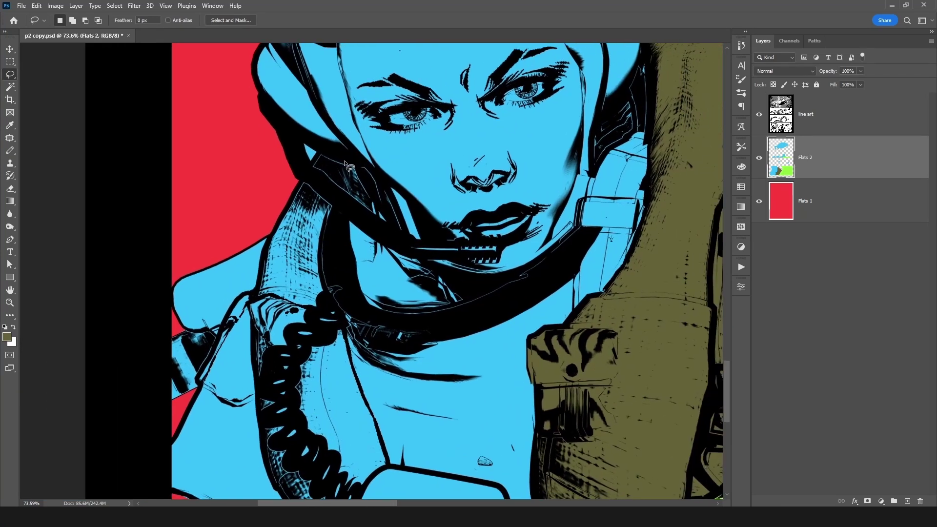
mouse_move(301, 136)
left_mouse_down()
mouse_move(309, 172)
mouse_move(315, 139)
mouse_move(302, 136)
left_mouse_up()
key("Delete")
mouse_move(318, 152)
left_mouse_down()
mouse_move(268, 241)
mouse_move(255, 293)
mouse_move(241, 292)
mouse_move(224, 321)
mouse_move(206, 377)
mouse_move(176, 399)
mouse_move(108, 490)
mouse_move(160, 372)
mouse_move(150, 378)
mouse_move(471, 335)
mouse_move(367, 313)
mouse_move(360, 331)
mouse_move(361, 276)
mouse_move(349, 302)
mouse_move(350, 313)
mouse_move(389, 263)
mouse_move(398, 211)
mouse_move(339, 61)
mouse_move(373, 233)
mouse_move(333, 33)
mouse_move(324, 99)
mouse_move(330, 218)
mouse_move(327, 188)
mouse_move(327, 213)
mouse_move(339, 220)
mouse_move(344, 211)
mouse_move(330, 166)
mouse_move(337, 117)
mouse_move(318, 79)
left_mouse_up()
scroll(319, 182, "down", 3)
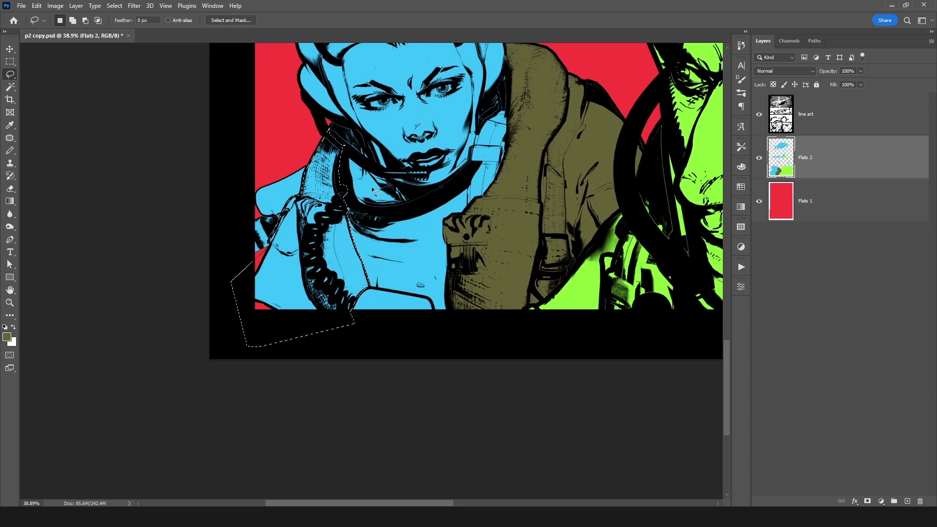
scroll(293, 293, "up", 3)
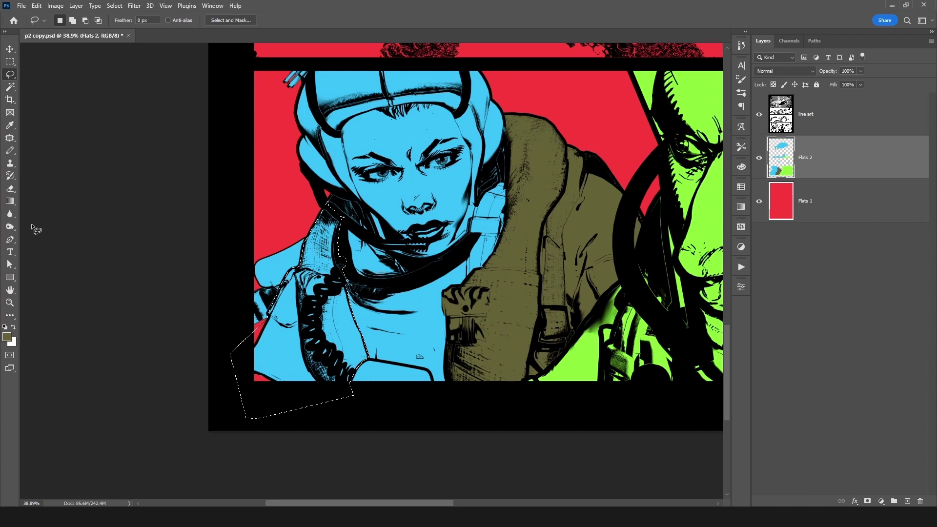
Switch to the Paint Bucket tool and sample the jacket's olive green as the foreground colour.
left_click(14, 206)
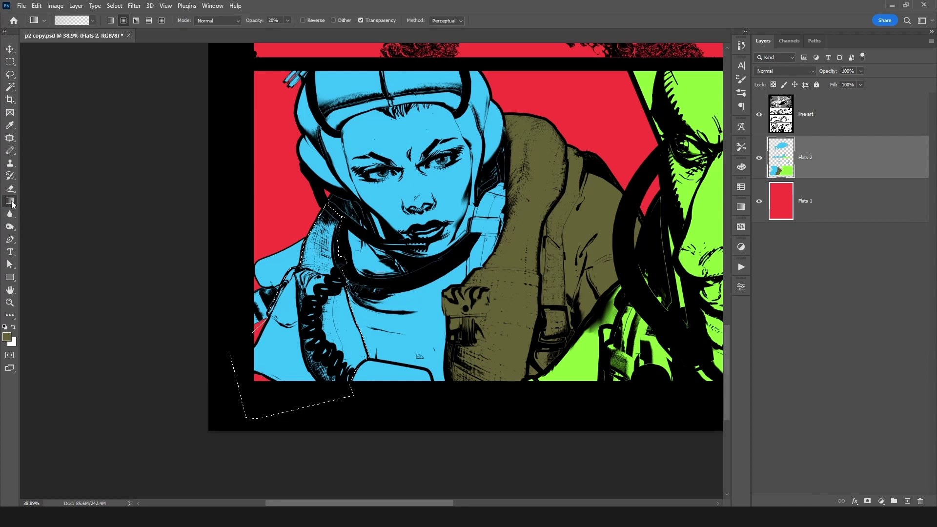
right_click(13, 204)
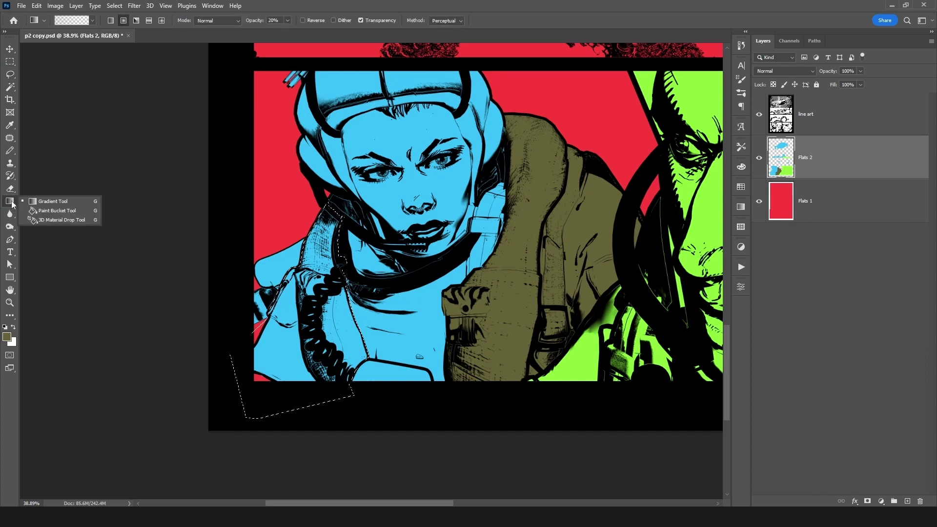
left_click(53, 213)
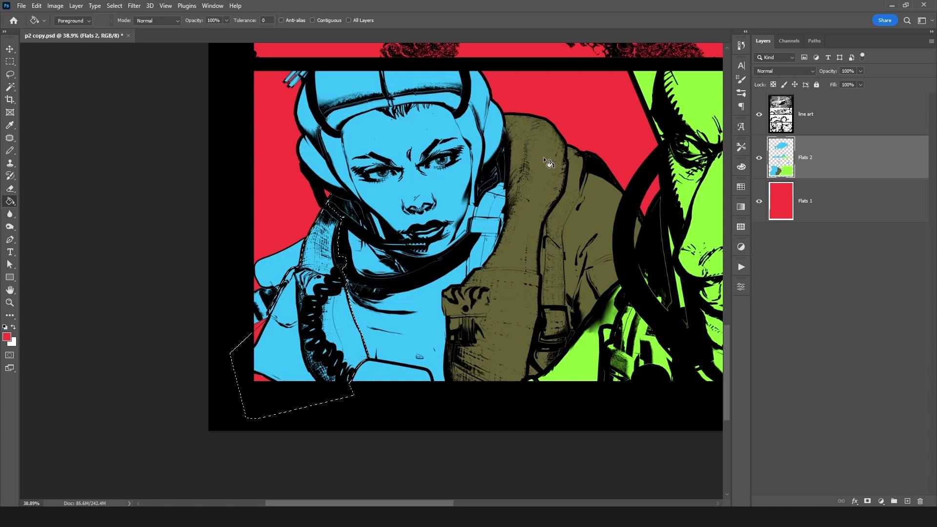
key("alt")
Fill the lassoed left side of the jacket with olive green on Flats 2 and check the flats with the line art hidden.
scroll(546, 148, "up", 5)
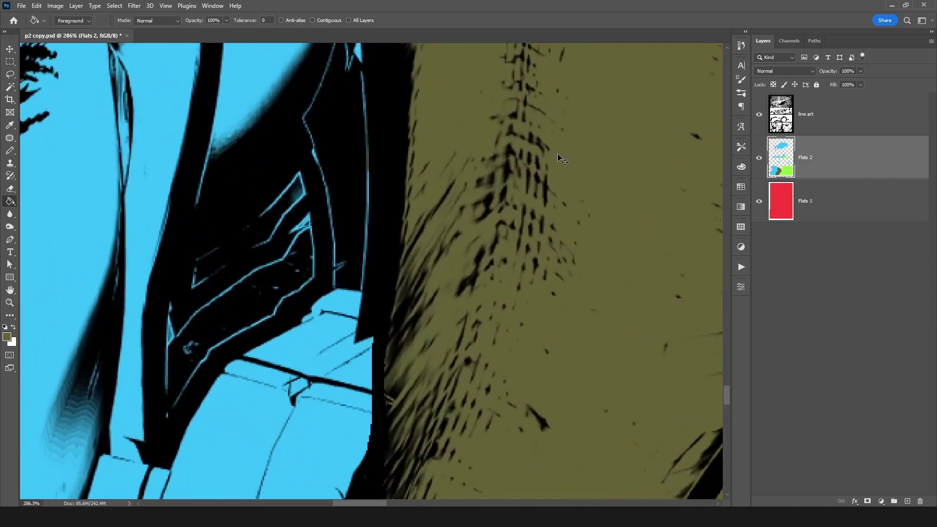
mouse_move(588, 155)
left_mouse_down()
mouse_move(554, 171)
mouse_move(549, 189)
mouse_move(549, 174)
mouse_move(513, 174)
mouse_move(566, 163)
left_mouse_up()
left_click(760, 117)
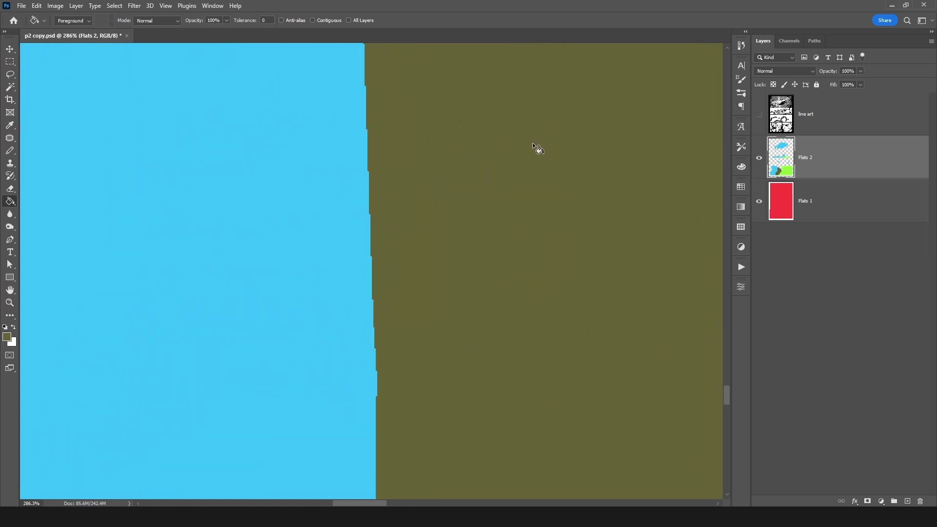
left_click(759, 115)
left_click_drag(469, 188, 475, 188)
left_click_drag(261, 349, 415, 217)
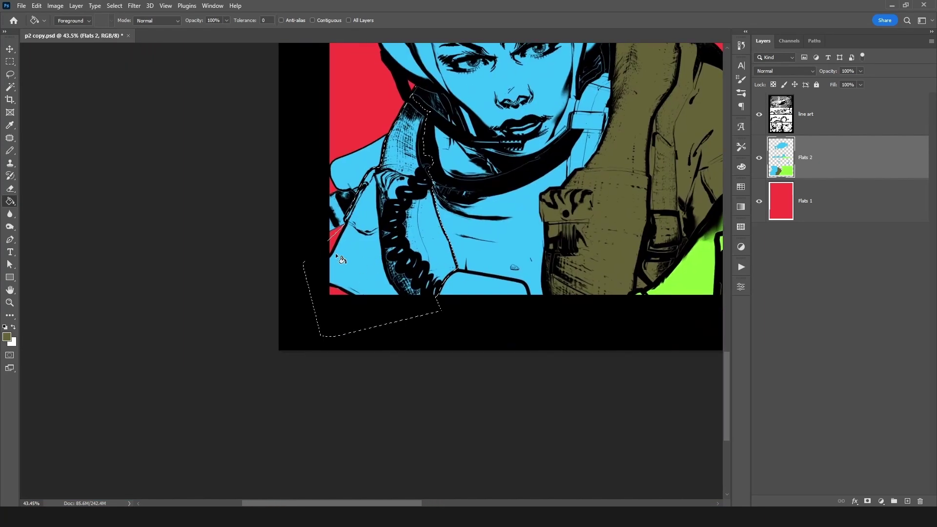
left_click(373, 255)
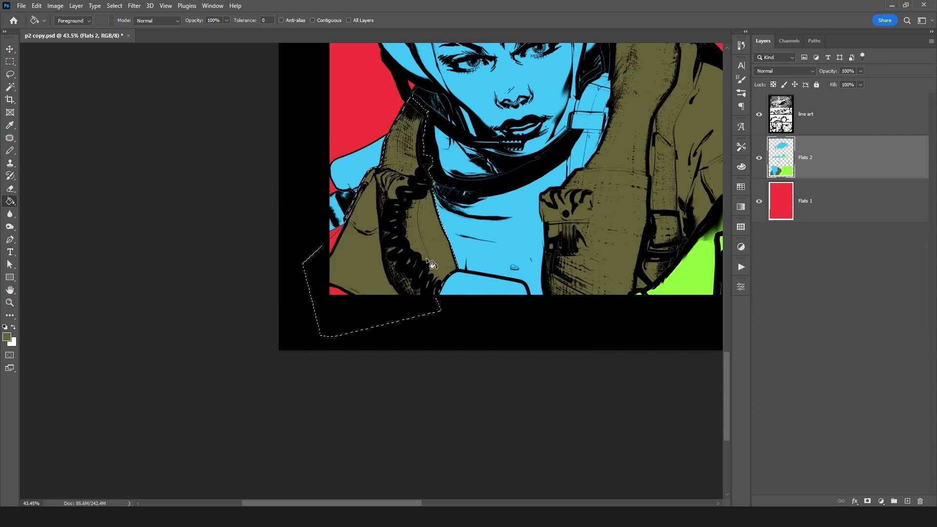
left_click_drag(456, 141, 394, 239)
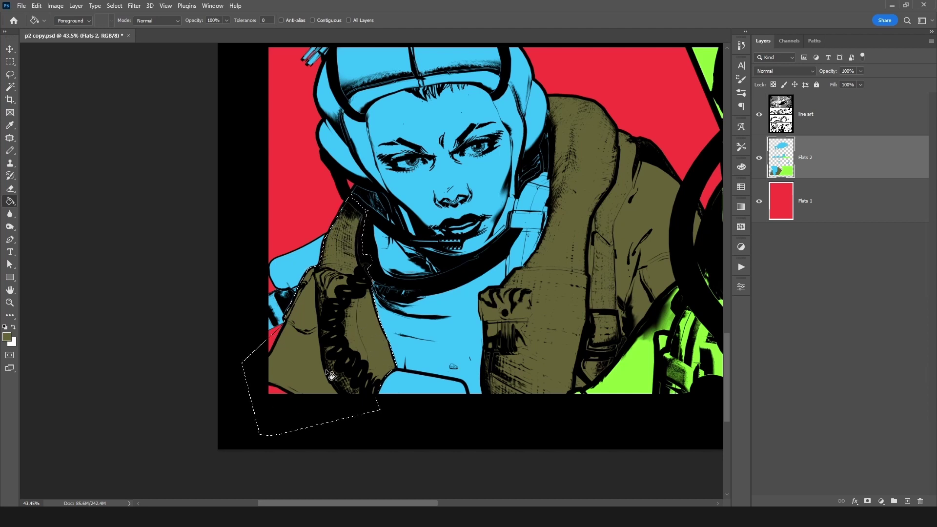
scroll(299, 331, "up", 5)
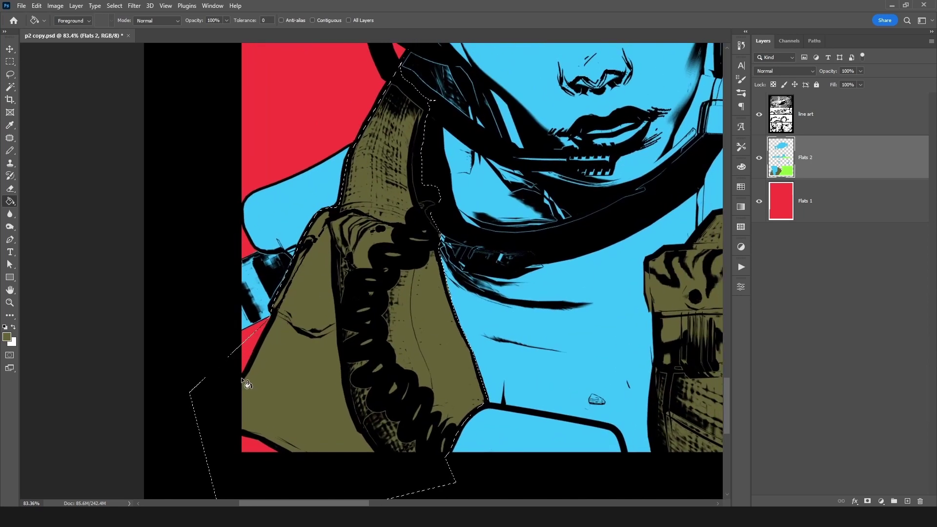
left_click(759, 114)
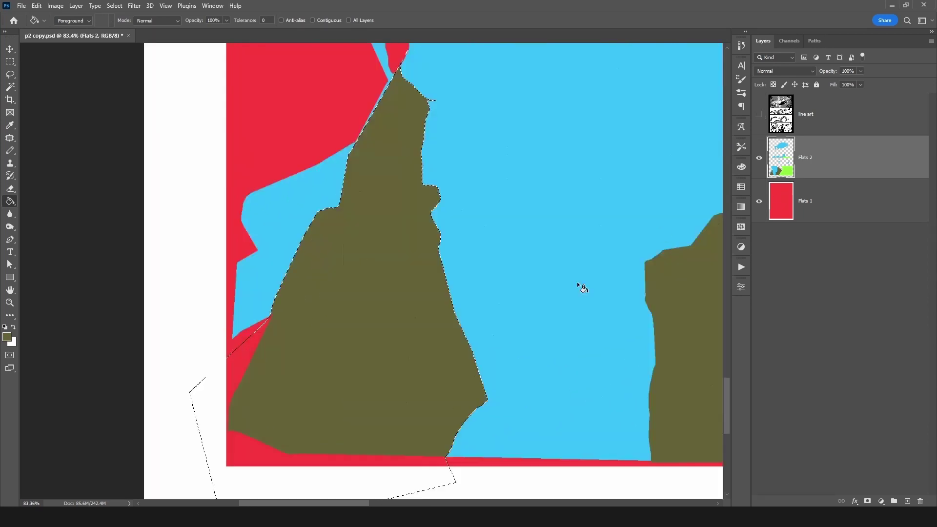
scroll(433, 282, "down", 3)
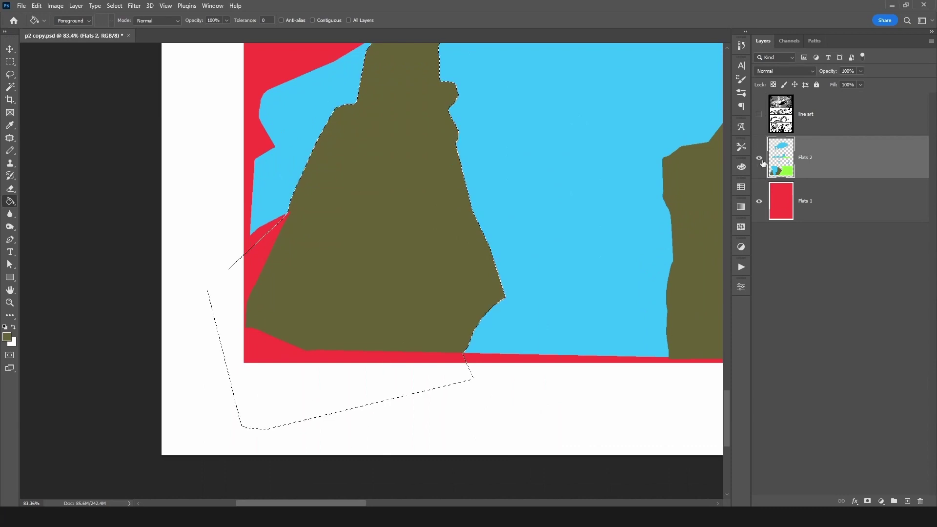
left_click(759, 114)
scroll(385, 241, "down", 3)
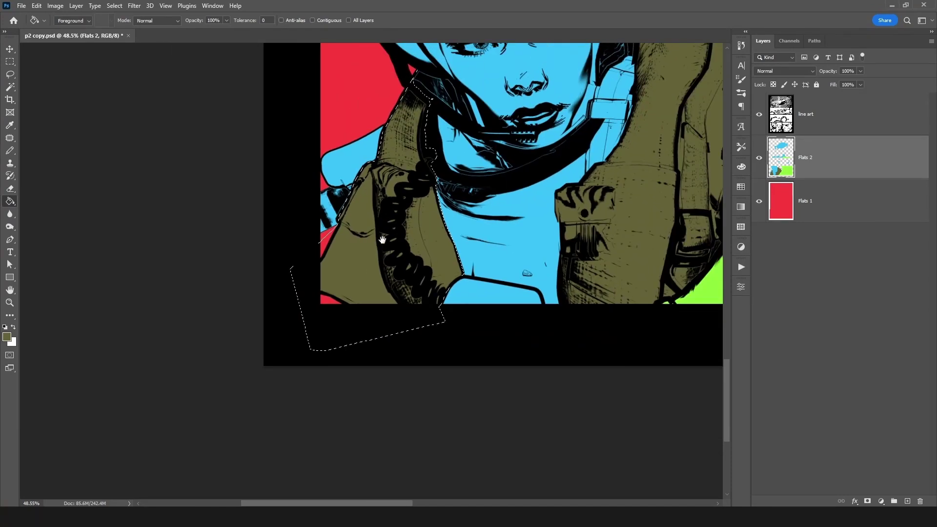
Lasso the rounded blue shape behind the female astronaut's jacket, beside the panel's edge, running the outline past the panel border.
scroll(383, 241, "up", 1)
key("l")
left_click(241, 202)
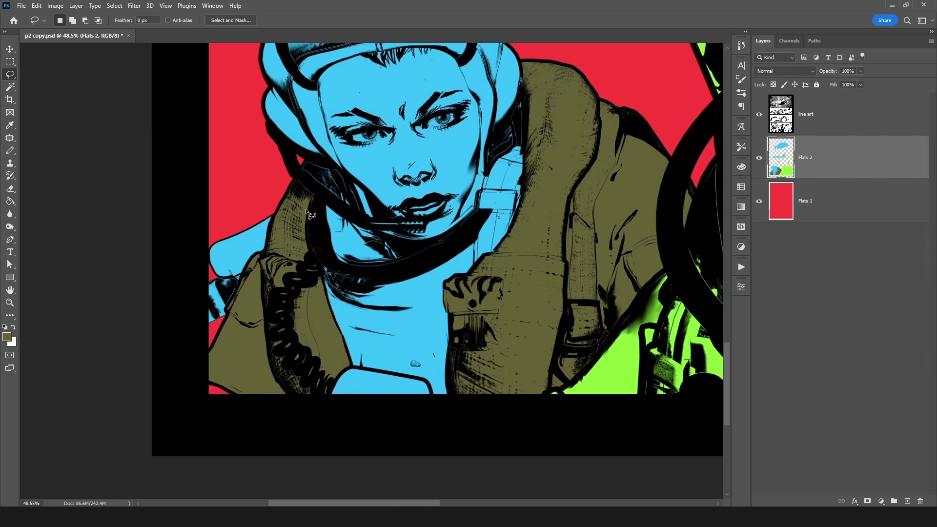
scroll(242, 202, "up", 5)
left_click_drag(315, 174, 316, 174)
left_click_drag(266, 254, 317, 176)
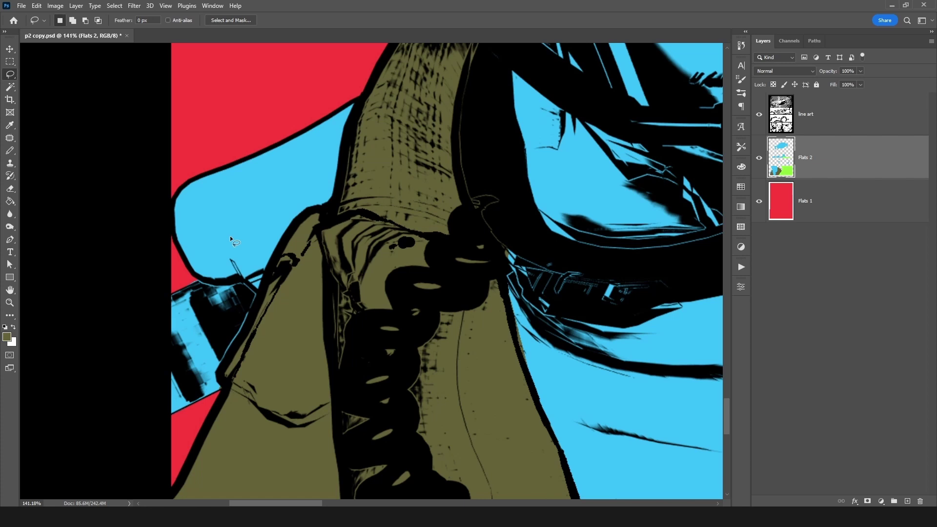
mouse_move(301, 253)
left_mouse_down()
mouse_move(343, 245)
mouse_move(357, 357)
mouse_move(248, 282)
mouse_move(155, 281)
mouse_move(154, 110)
mouse_move(355, 89)
mouse_move(343, 198)
mouse_move(341, 176)
left_mouse_up()
Pick a bright aqua foreground colour and fill the lassoed shape behind the jacket with the Paint Bucket on Flats 2.
key("g")
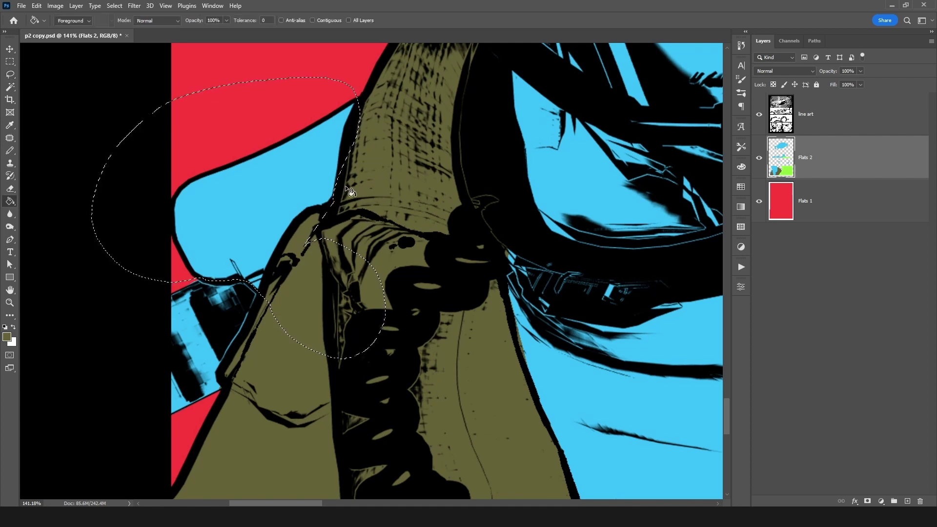
left_click(7, 337)
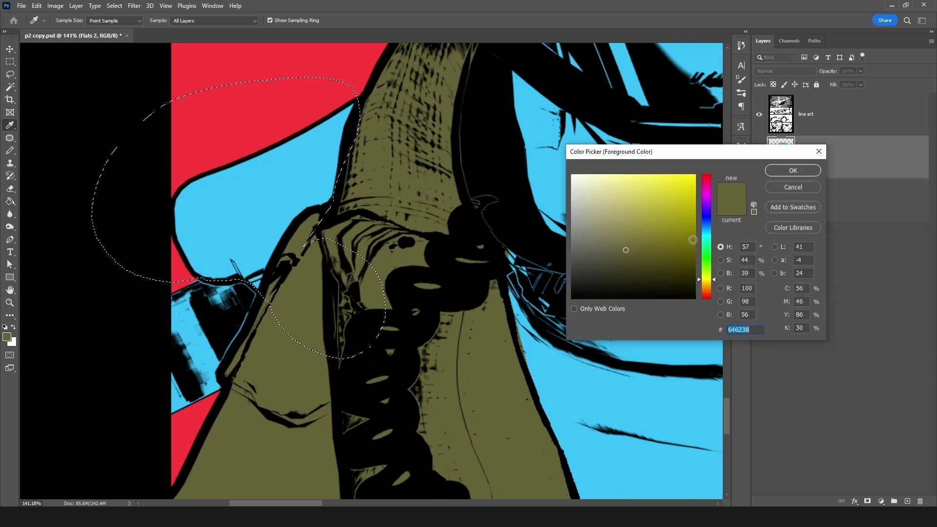
left_click_drag(704, 225, 712, 244)
left_click_drag(634, 229, 629, 188)
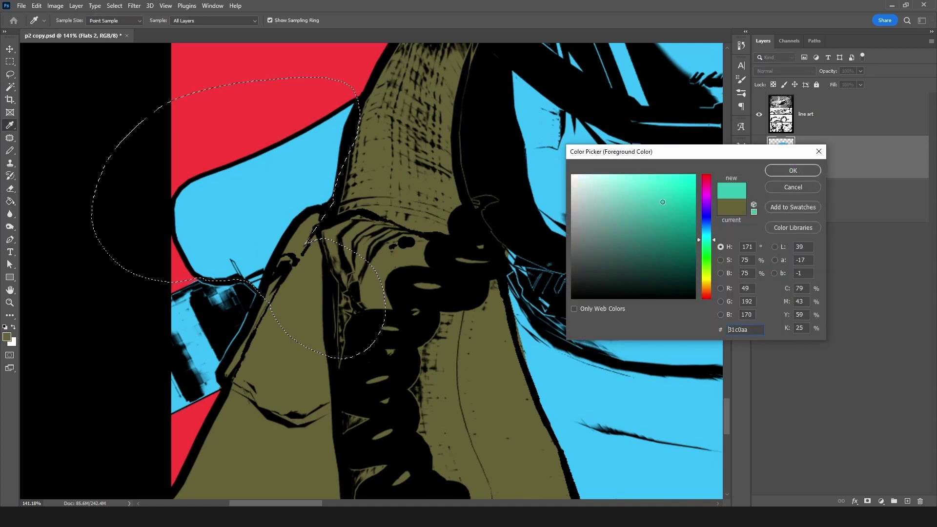
left_click(793, 171)
left_click(254, 202)
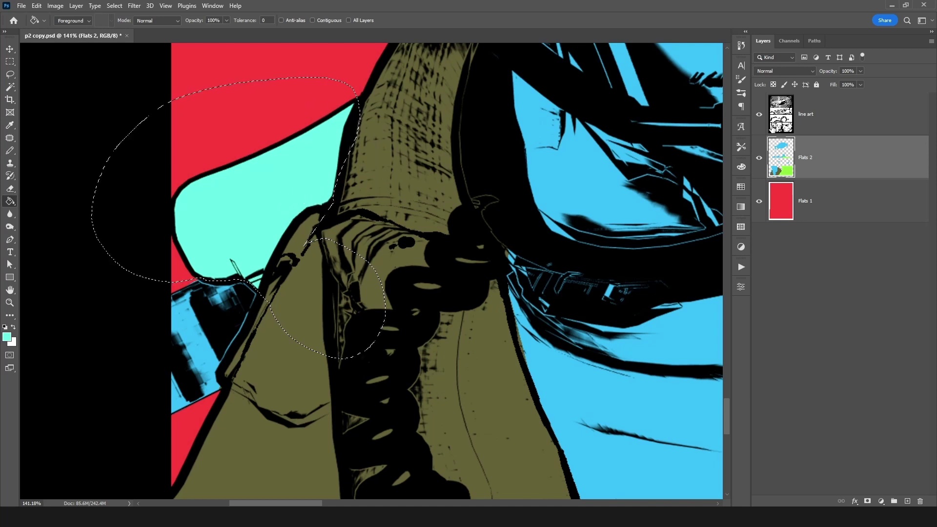
With the line art hidden, lasso and fill the leftover blue sliver beside the jacket with aqua, then deselect and restore the line art.
left_click(759, 113)
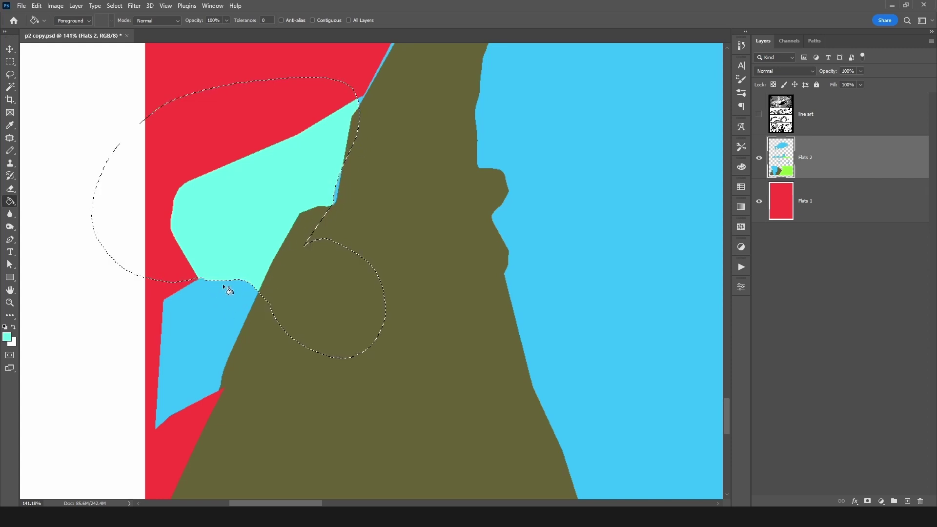
scroll(358, 170, "up", 5)
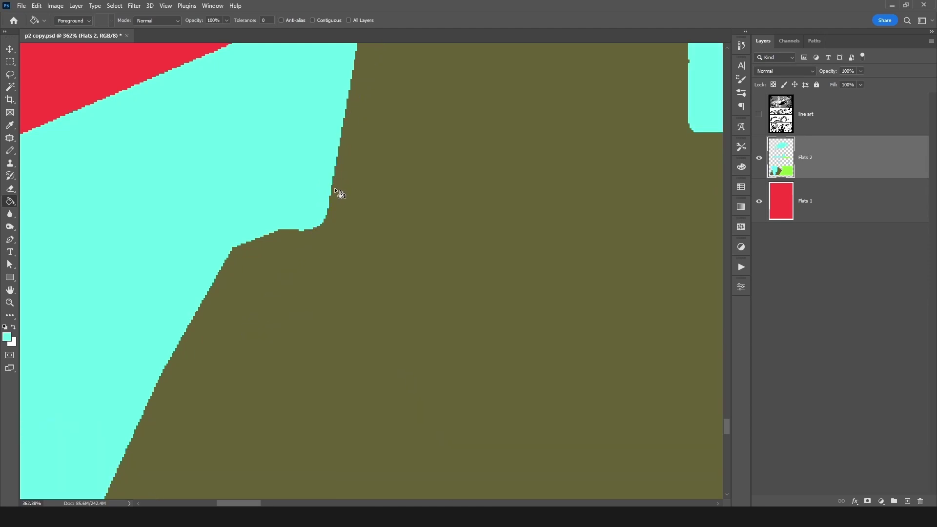
key("l")
mouse_move(343, 140)
left_mouse_down()
mouse_move(336, 87)
mouse_move(360, 93)
left_mouse_up()
key("g")
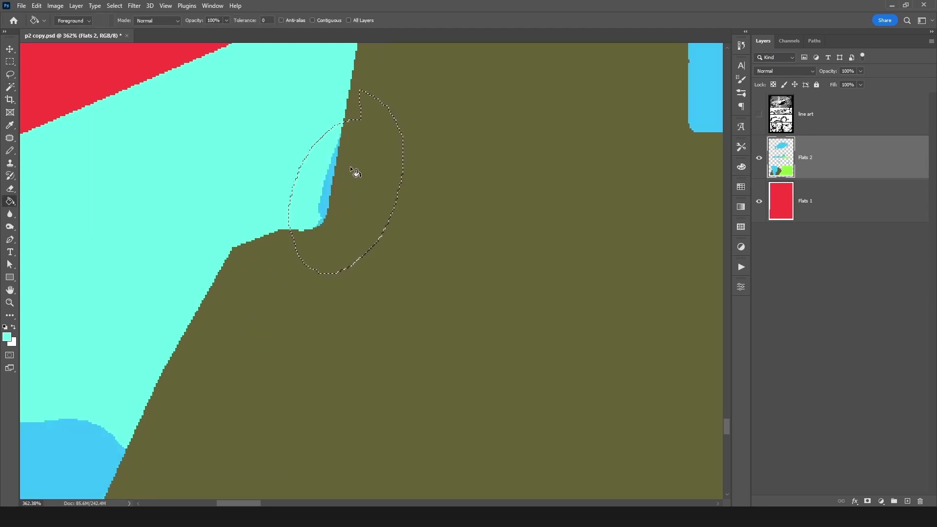
left_click(325, 183)
key("ctrl+d")
left_click(759, 115)
scroll(429, 201, "down", 10)
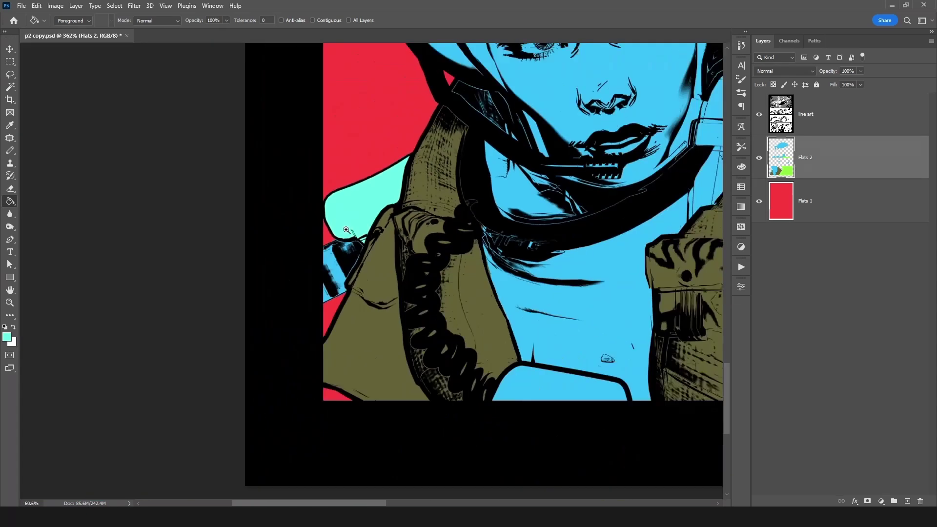
Lasso the whole eyeball of the female astronaut's right-hand eye in the bottom panel, following the eyelids.
key("l")
scroll(408, 204, "down", 5)
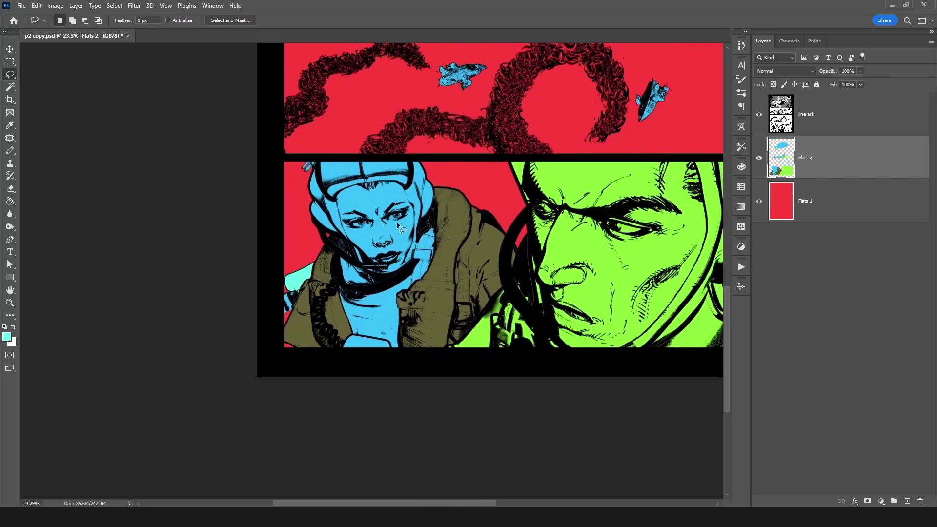
left_click_drag(391, 225, 288, 258)
left_click_drag(386, 227, 361, 262)
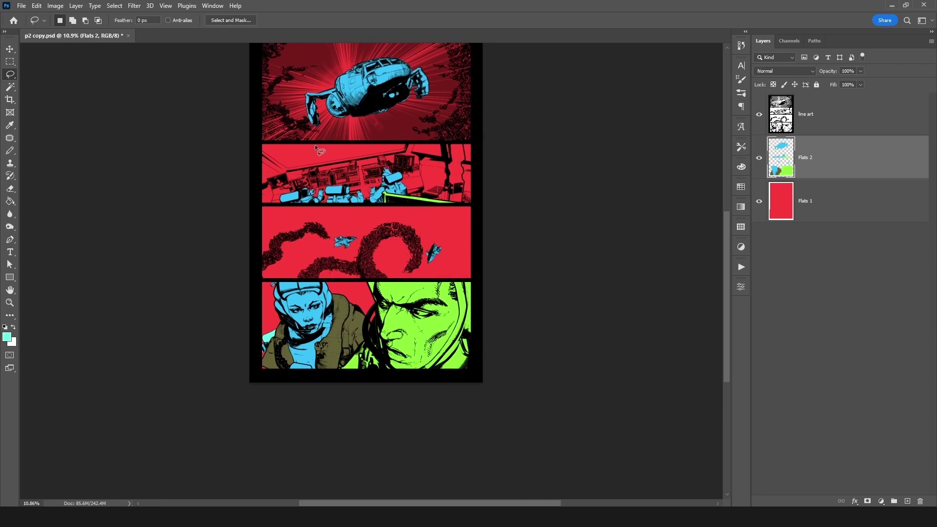
left_click_drag(310, 320, 418, 208)
left_click_drag(400, 144, 433, 221)
mouse_move(408, 173)
left_mouse_down()
mouse_move(322, 226)
mouse_move(342, 222)
mouse_move(366, 237)
left_mouse_up()
mouse_move(386, 182)
left_mouse_down()
mouse_move(330, 220)
mouse_move(366, 235)
left_mouse_up()
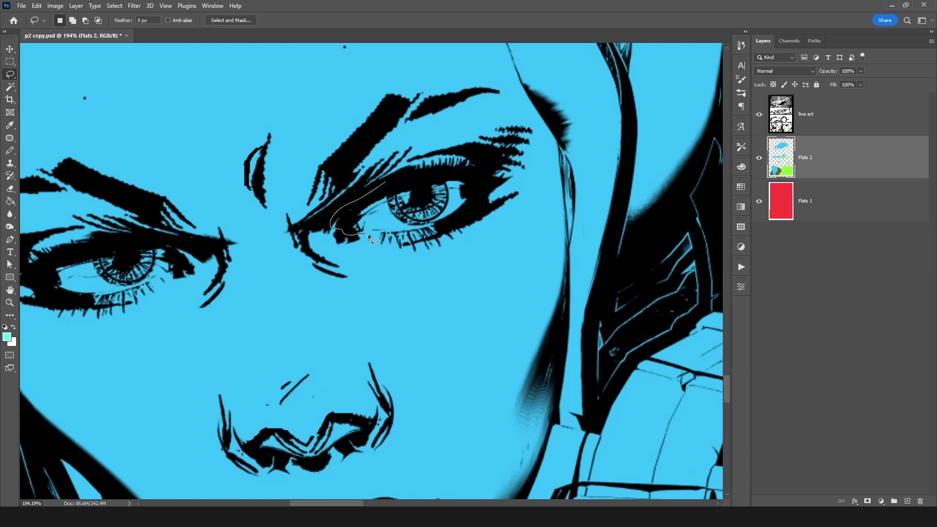
mouse_move(448, 225)
left_mouse_down()
mouse_move(480, 189)
mouse_move(470, 174)
mouse_move(390, 183)
left_mouse_up()
scroll(388, 223, "up", 4)
mouse_move(326, 233)
left_mouse_down()
mouse_move(501, 216)
mouse_move(356, 244)
left_mouse_up()
mouse_move(510, 214)
left_mouse_down()
mouse_move(421, 235)
mouse_move(366, 222)
mouse_move(503, 195)
left_mouse_up()
Set the foreground colour to bright yellow f6fe1d, fill the lassoed eye with it on Flats 2, and deselect.
left_click(7, 337)
left_click(708, 273)
left_click_drag(709, 278, 709, 283)
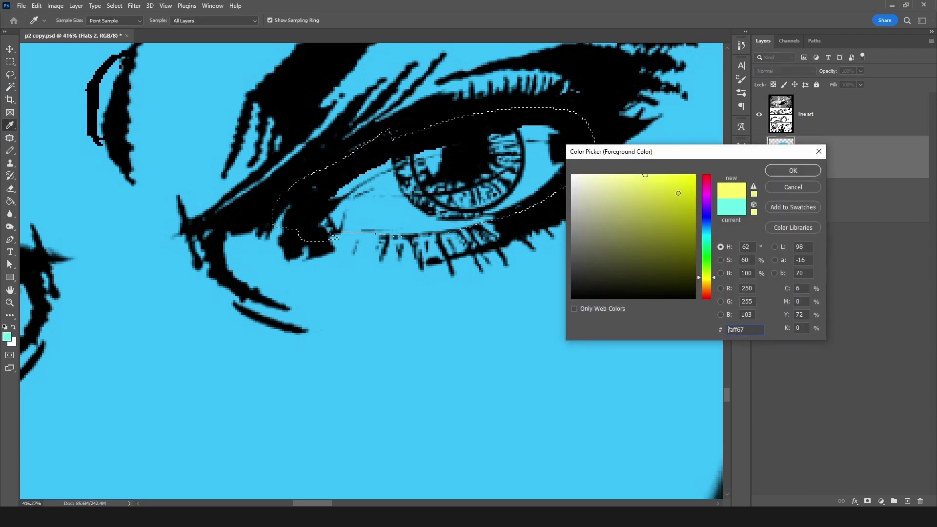
left_click(790, 171)
key("alt+BackSpace")
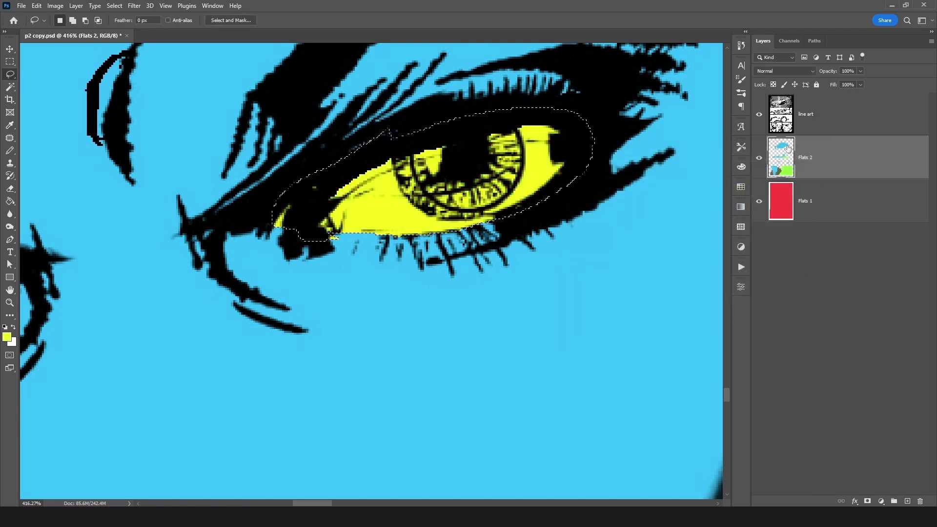
key("ctrl+d")
Check the yellow eye flat without the line art, then lasso around the iris, extending above the upper eyelid.
left_click_drag(489, 121, 372, 175)
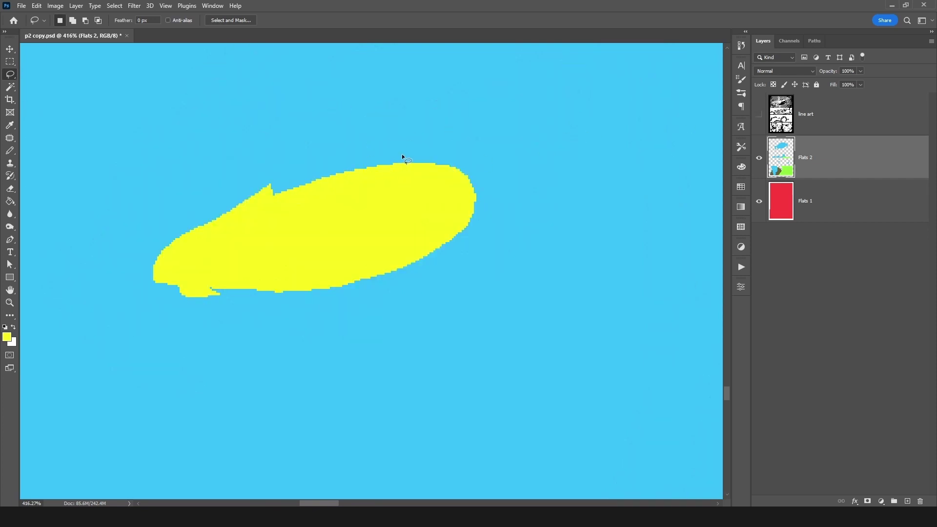
left_click(758, 113)
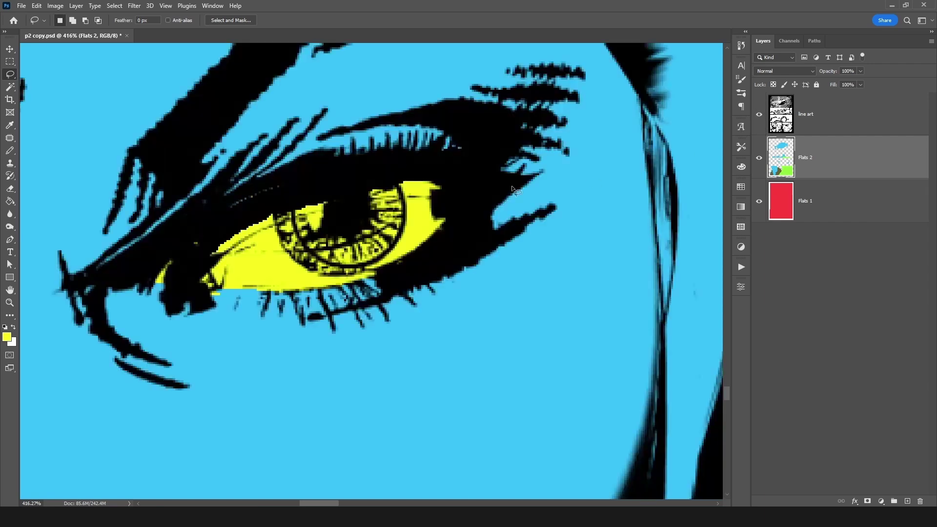
mouse_move(289, 168)
left_mouse_down()
mouse_move(277, 216)
mouse_move(290, 252)
left_mouse_up()
left_click_drag(355, 273, 381, 260)
left_click_drag(401, 196, 388, 130)
Try filling the lassoed iris with a pale green foreground colour using the Paint Bucket.
left_click(8, 337)
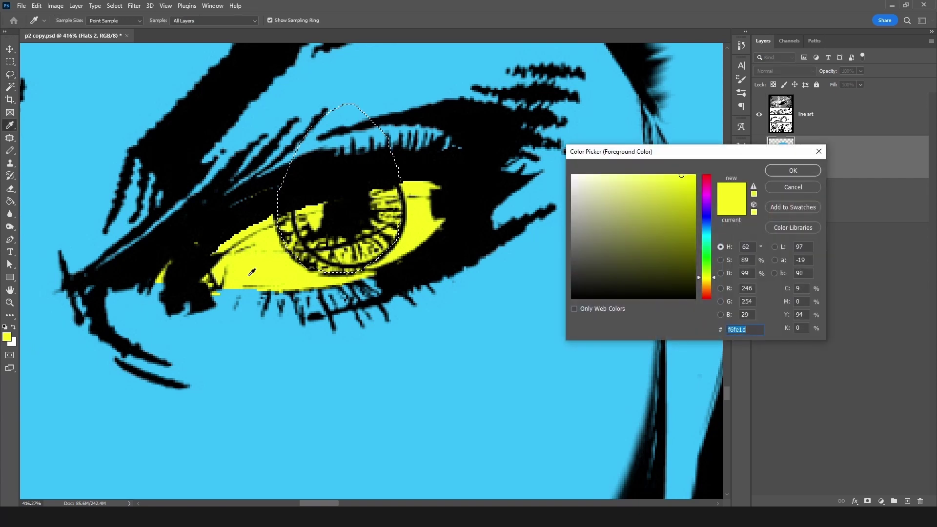
left_click(782, 186)
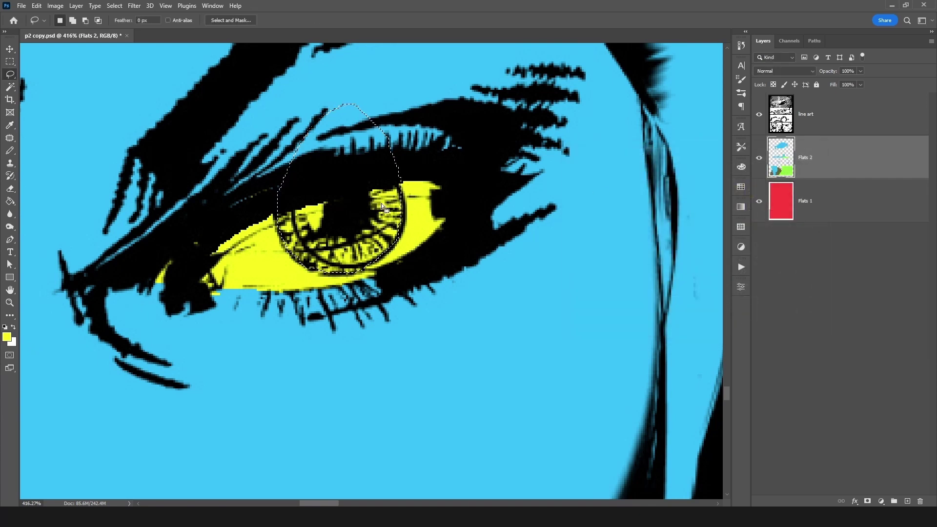
key("g")
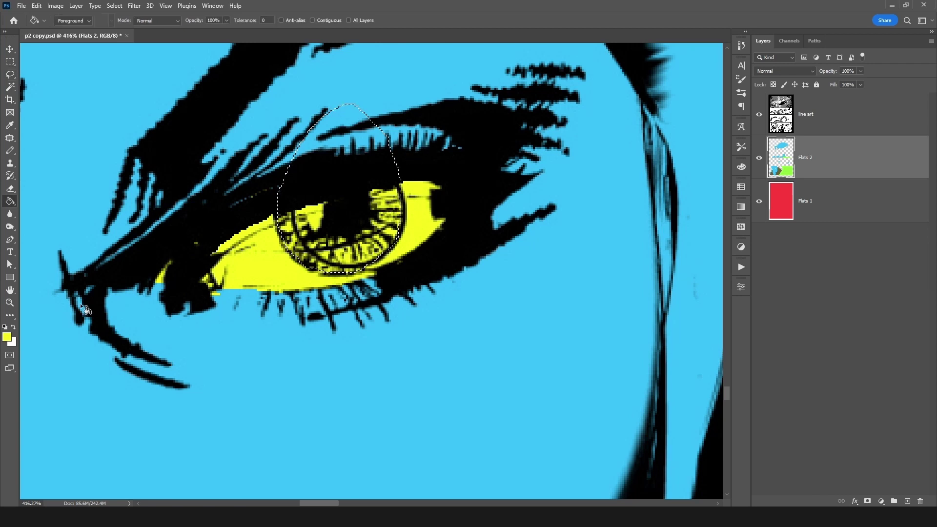
left_click(7, 337)
left_click_drag(703, 228, 713, 267)
left_click(647, 234)
left_click(649, 250)
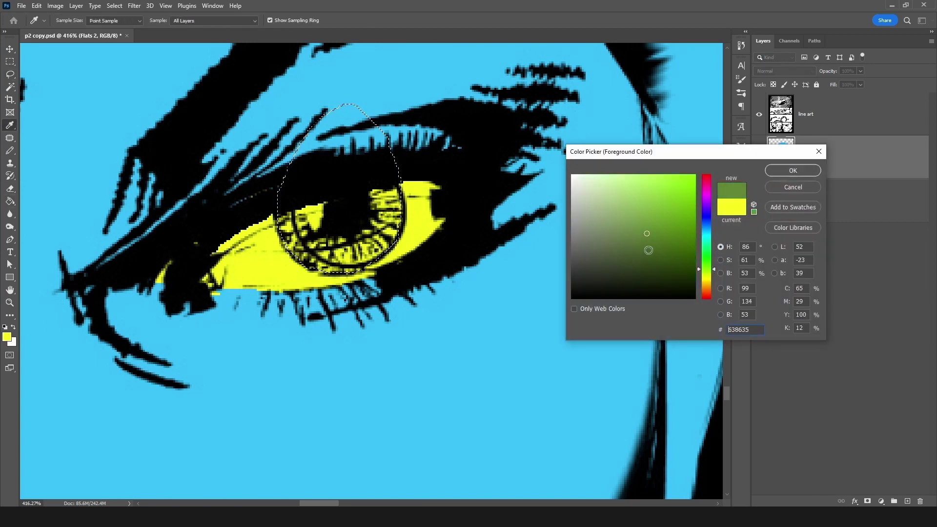
left_click(603, 192)
left_click(775, 171)
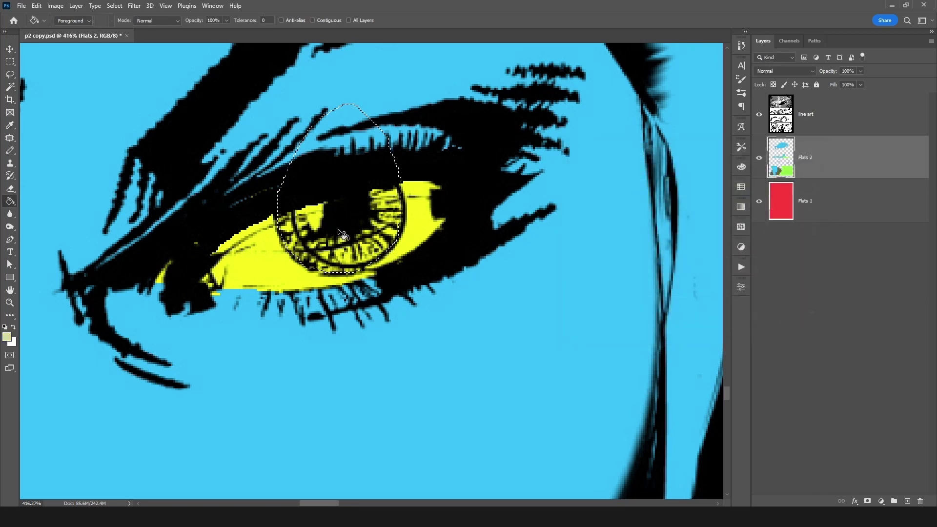
left_click(388, 210)
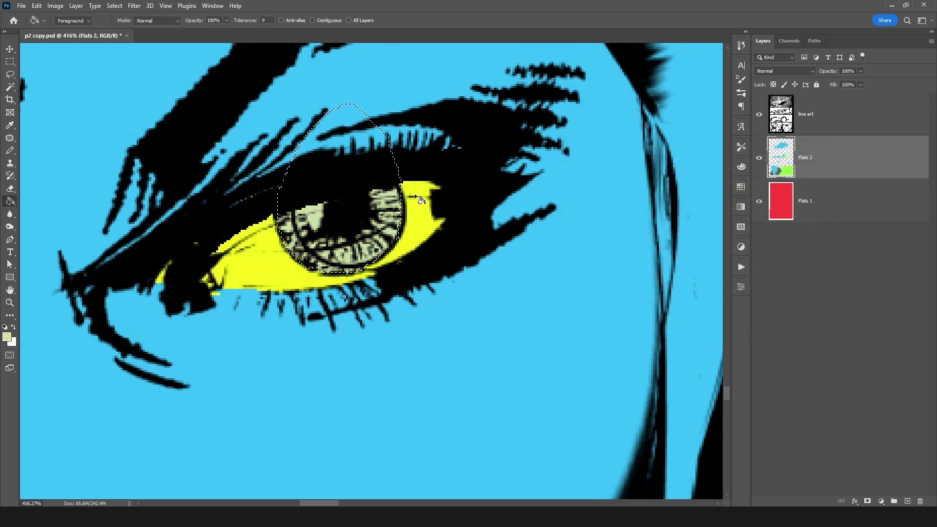
Undo the deselection and the pale green iris fill.
key("ctrl+d")
key("ctrl+z")
key("ctrl+z")
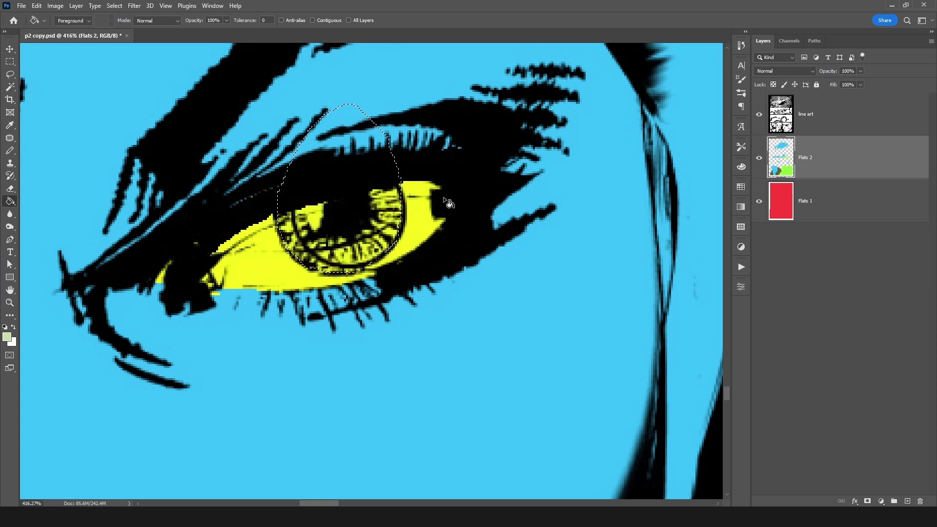
Subtract the blue skin area from the iris selection with the Magic Wand, shift the iris hue to -180, and deselect.
key("w")
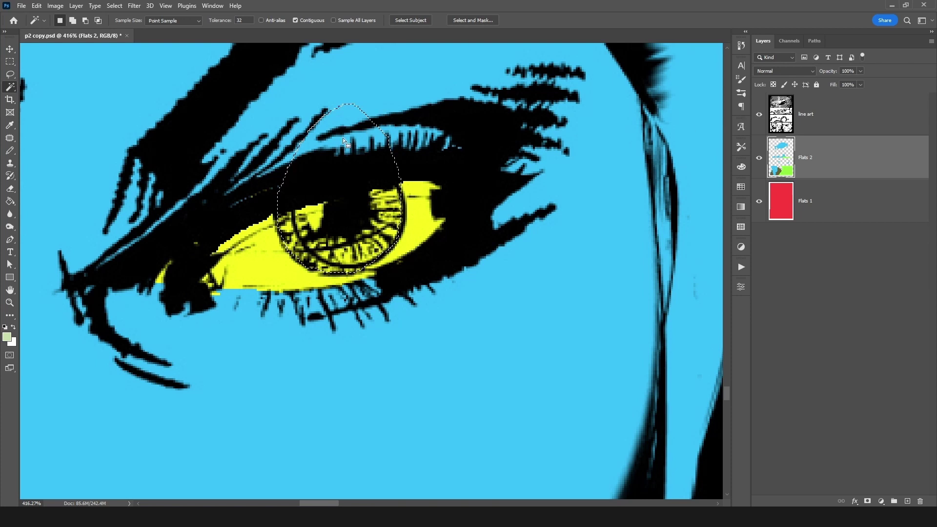
left_click(361, 120, "alt")
key("ctrl+u")
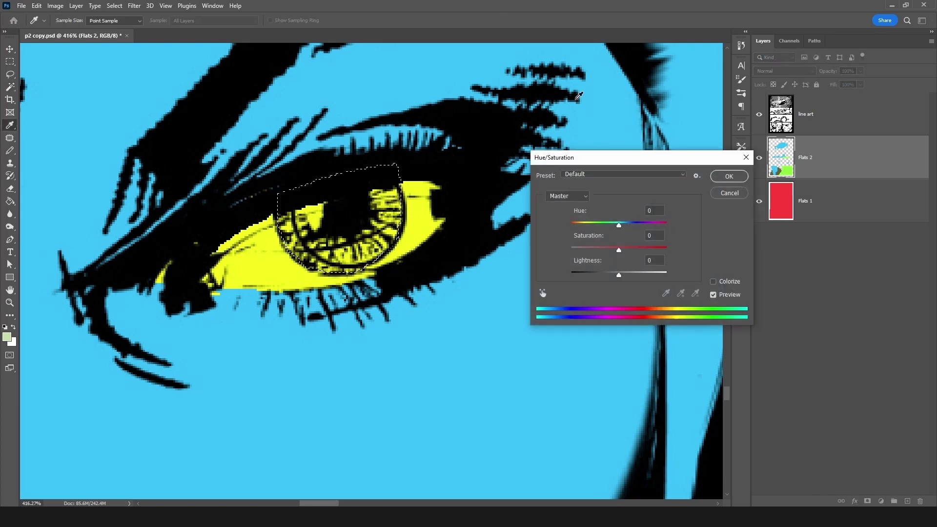
left_click_drag(618, 225, 571, 228)
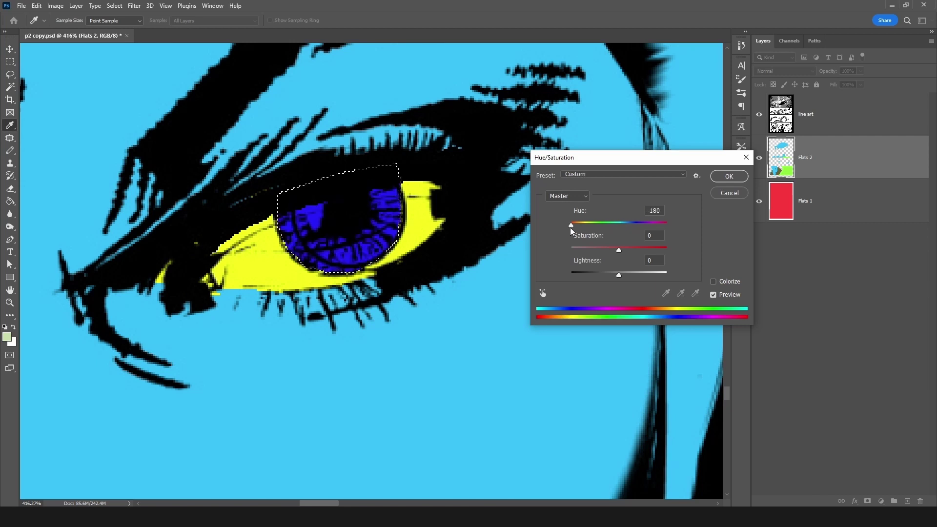
left_click(728, 176)
key("ctrl+d")
key("v")
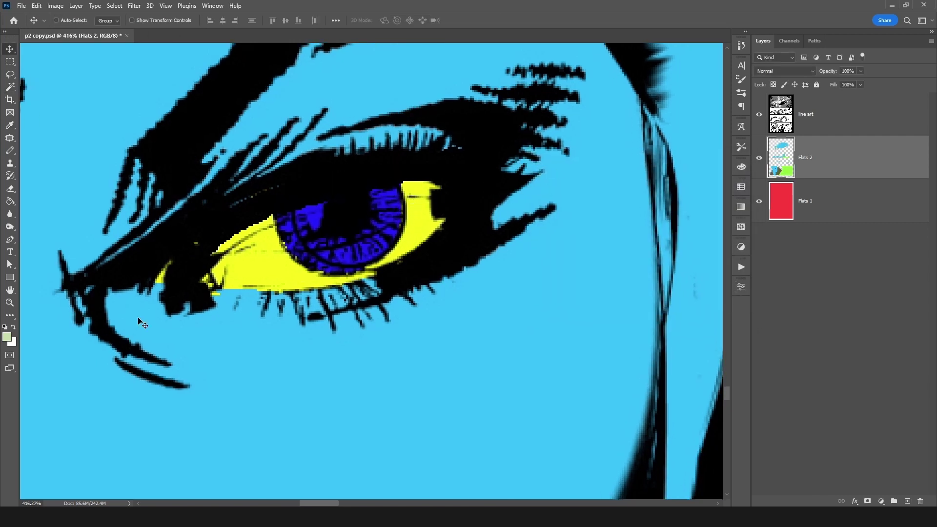
left_click(7, 337)
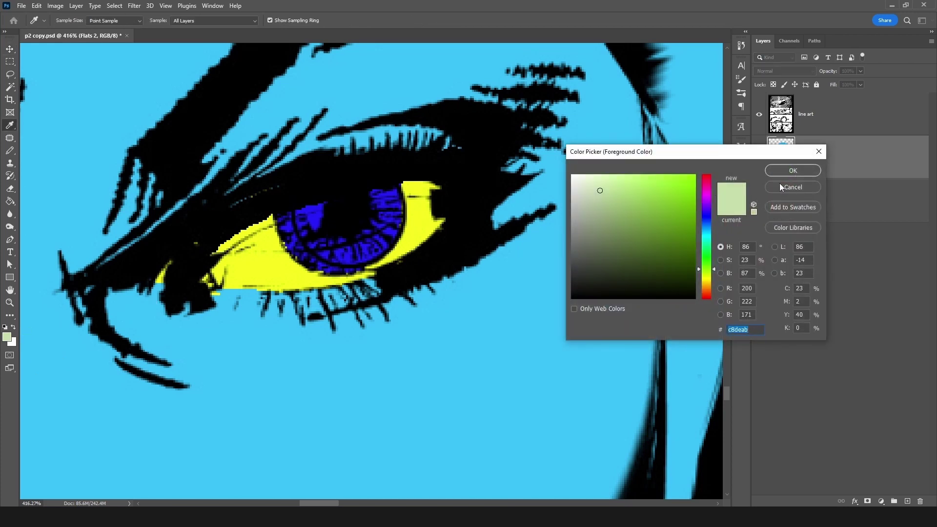
left_click(790, 187)
Lasso the whole eyeball of the female astronaut's left-hand eye, following the eyelids.
scroll(348, 192, "down", 5)
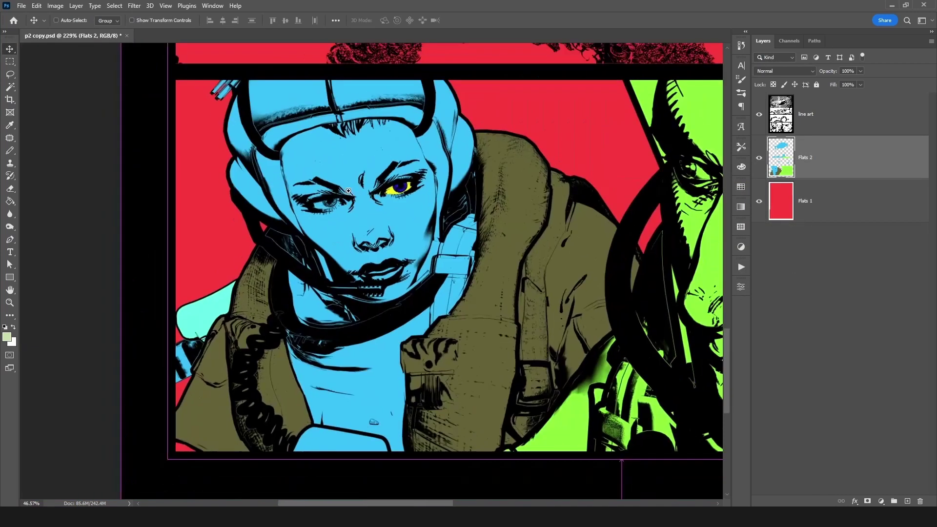
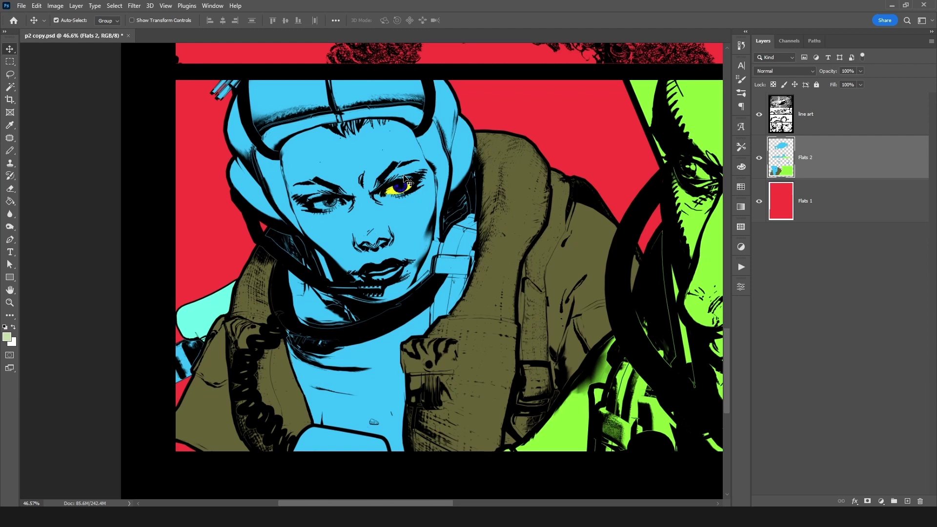
key("l")
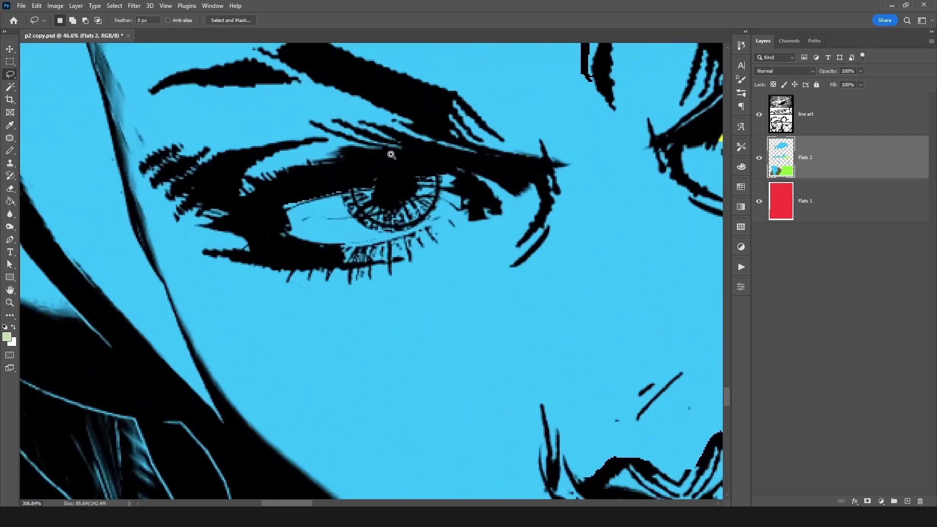
scroll(316, 204, "up", 10)
mouse_move(291, 194)
left_mouse_down()
mouse_move(273, 216)
mouse_move(282, 238)
mouse_move(387, 230)
mouse_move(346, 246)
left_mouse_up()
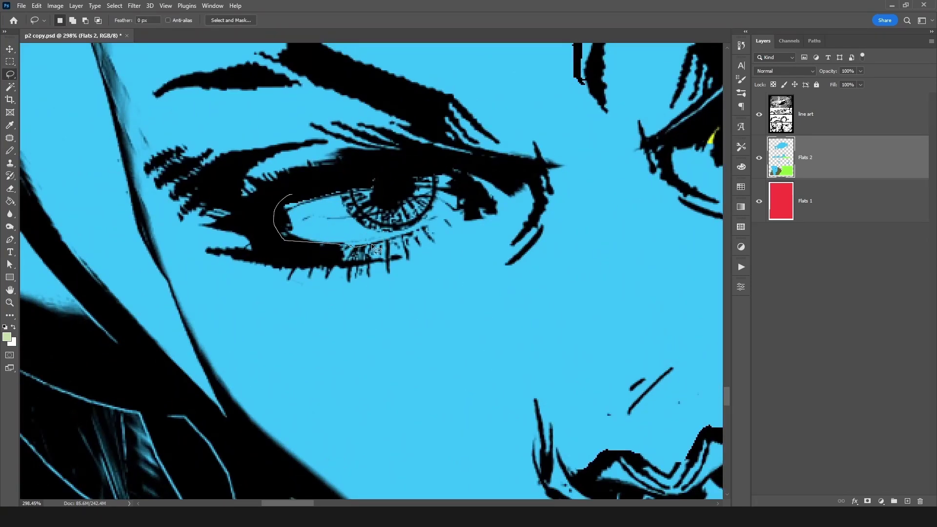
mouse_move(458, 217)
left_mouse_down()
mouse_move(476, 182)
mouse_move(360, 188)
left_mouse_up()
left_click_drag(536, 235, 317, 279)
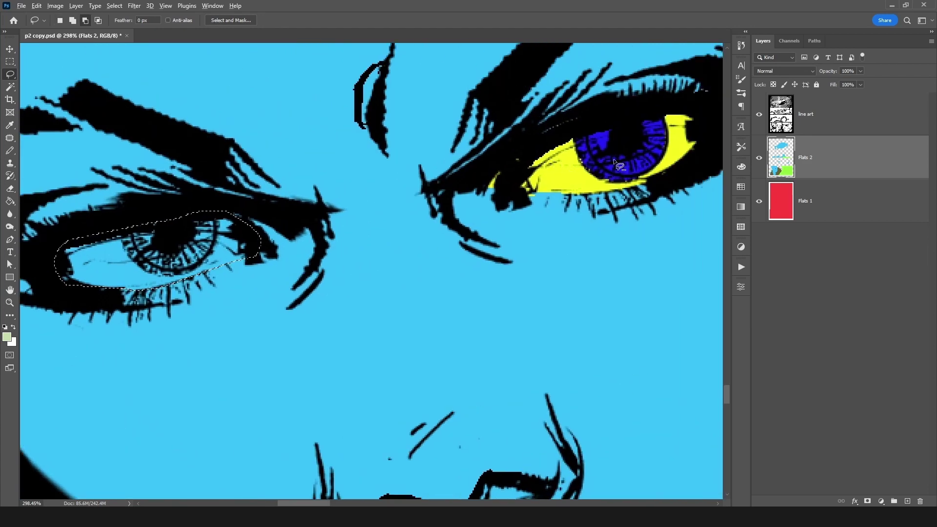
Sample the yellow of the finished eye with the line art hidden, fill the lassoed left-hand eye with it, and deselect.
left_click(759, 113)
key("i")
left_click(553, 156)
left_click(759, 114)
left_click_drag(313, 216, 336, 213)
key("alt+BackSpace")
key("l")
key("ctrl+d")
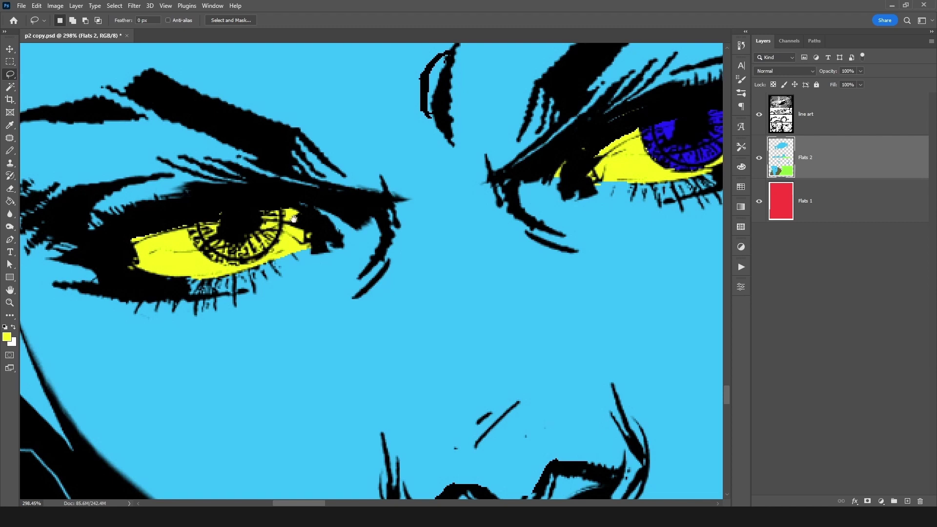
Lasso the iris of the female astronaut's left-hand eye, following its round outline.
left_click_drag(662, 155, 602, 175)
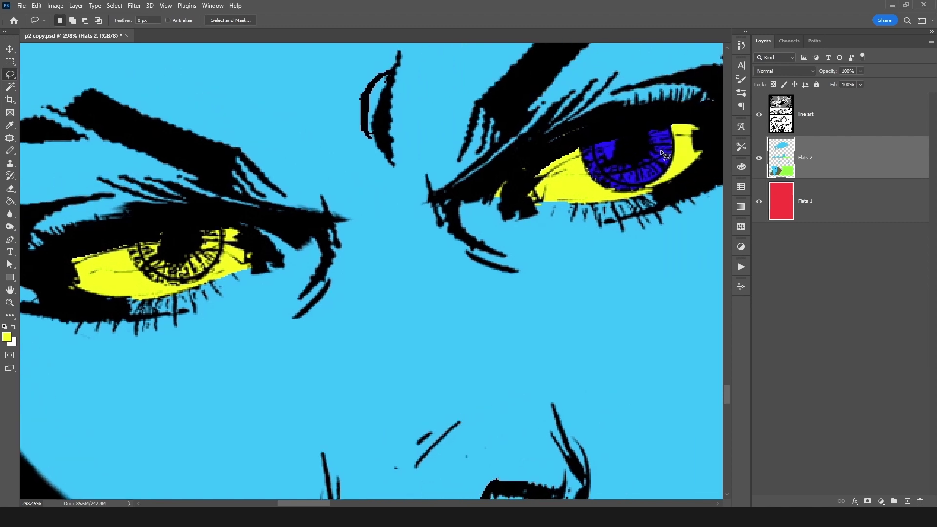
left_click_drag(222, 279, 413, 181)
mouse_move(361, 96)
left_mouse_down()
mouse_move(328, 105)
mouse_move(314, 146)
mouse_move(332, 171)
left_mouse_up()
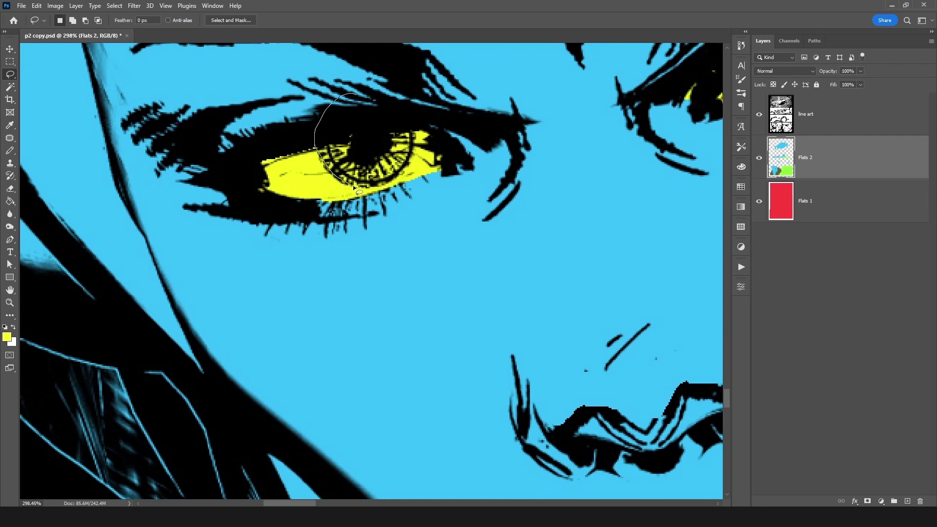
left_click_drag(409, 157, 386, 95)
Sample the dark blue of the finished iris with the line art hidden, fill the lassoed left-hand iris with it, and deselect.
left_click(759, 114)
key("i")
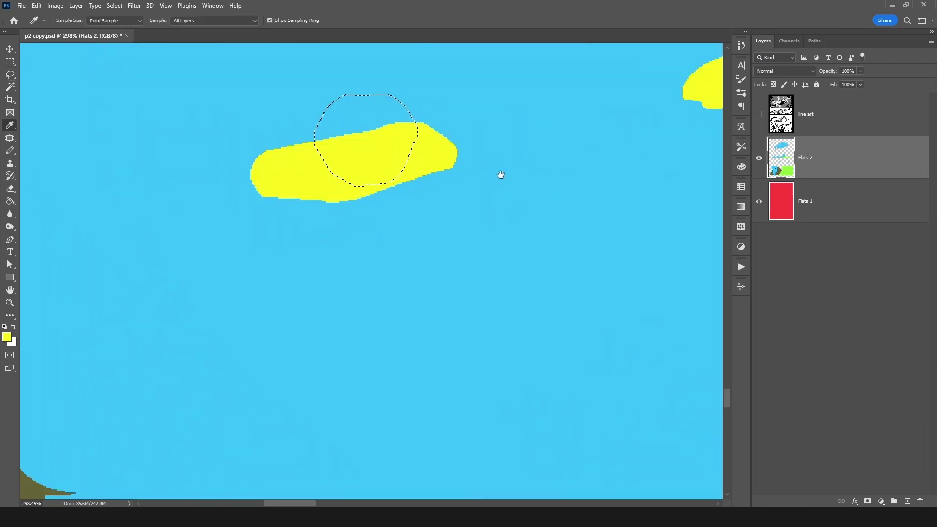
scroll(547, 147, "up", 3)
scroll(547, 146, "right", 5)
left_click(596, 122)
left_click(758, 115)
scroll(341, 219, "left", 5)
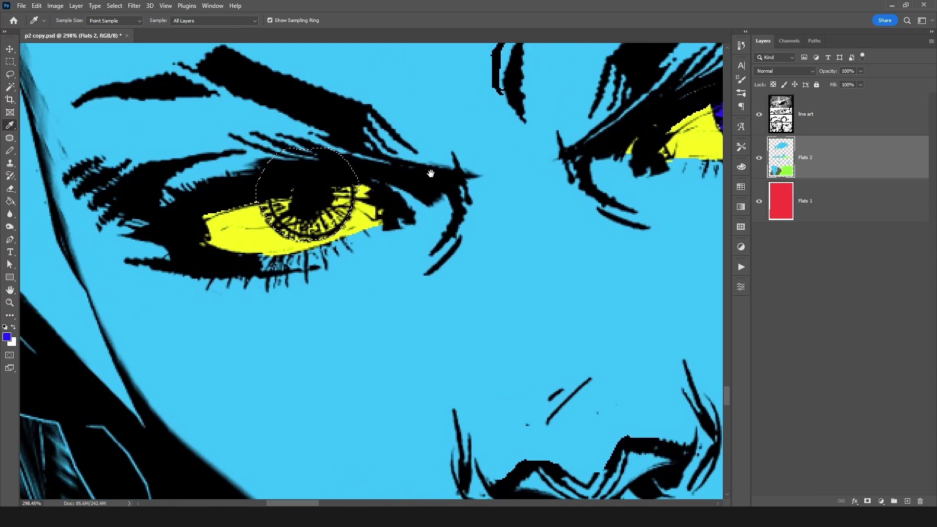
scroll(439, 195, "down", 2)
key("g")
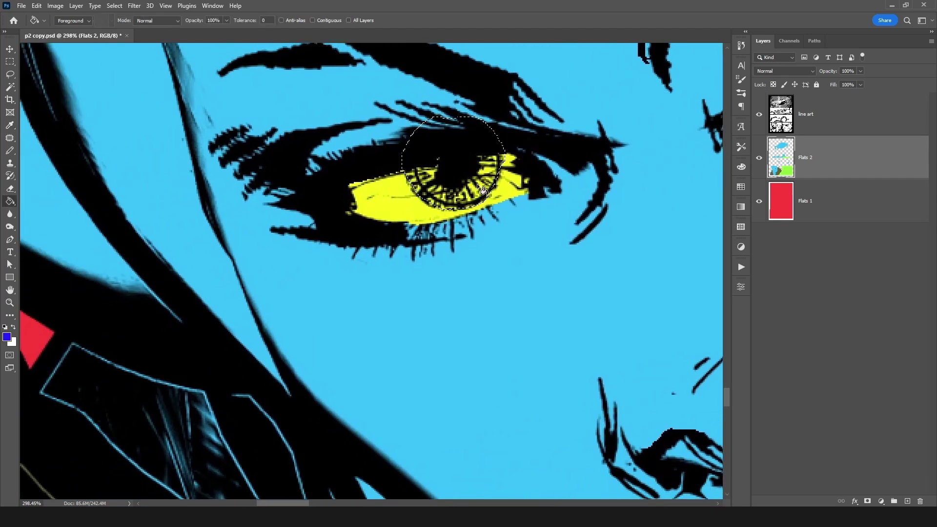
left_click(475, 179)
key("v")
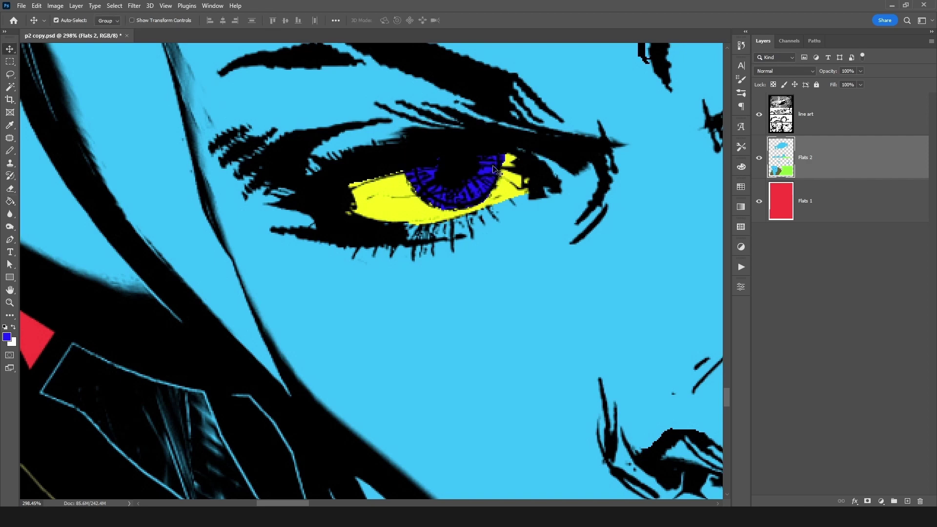
Examine the female astronaut's face and check the shapes of both eye flats with the line art hidden.
key("ctrl+0")
left_click_drag(518, 202, 441, 232)
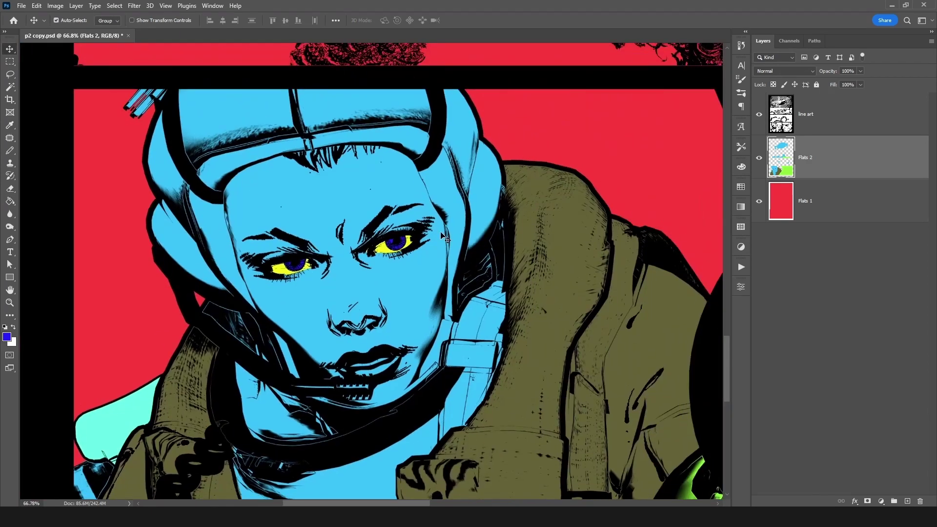
left_click_drag(380, 365, 476, 252)
left_click(479, 252, "ctrl")
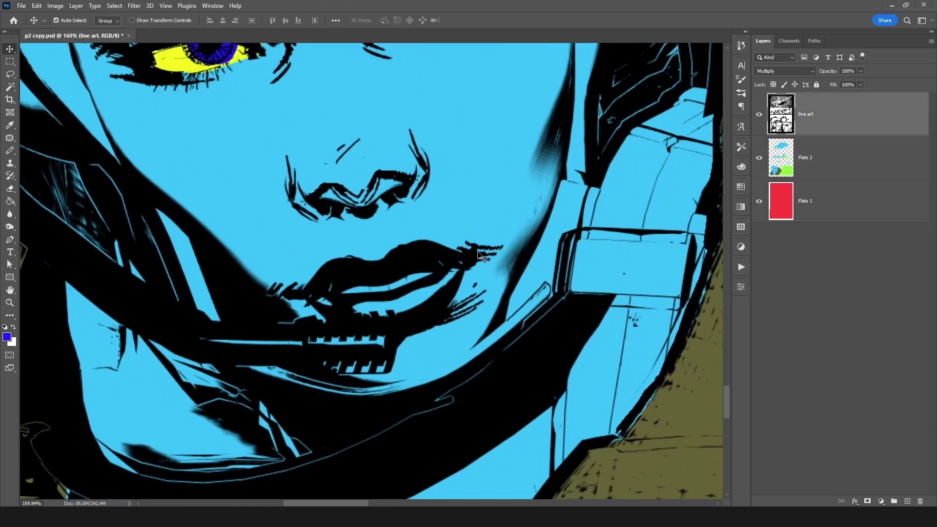
key("ctrl+z")
key("l")
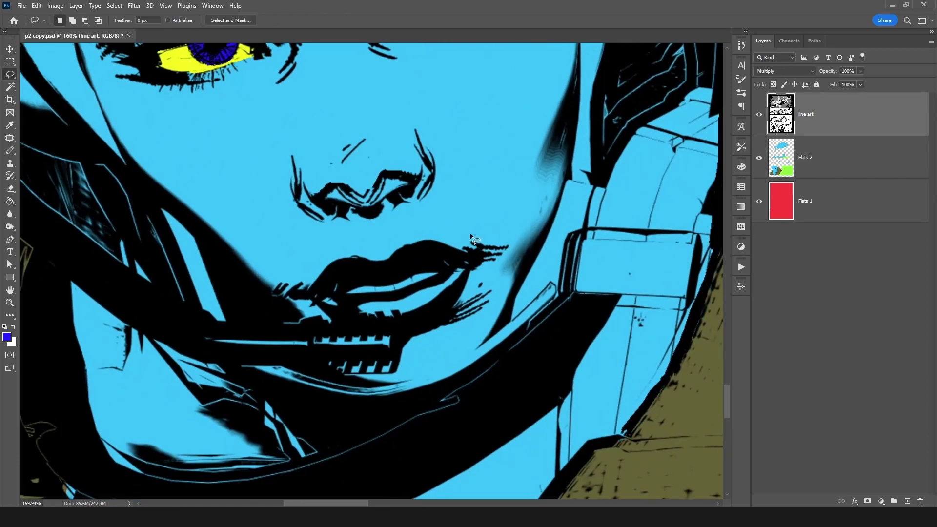
scroll(449, 255, "up", 5)
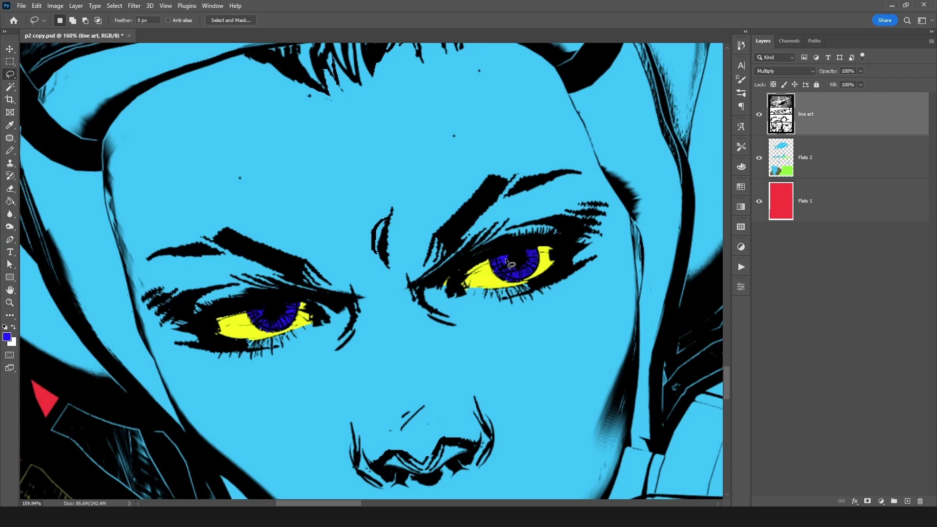
left_click(760, 114)
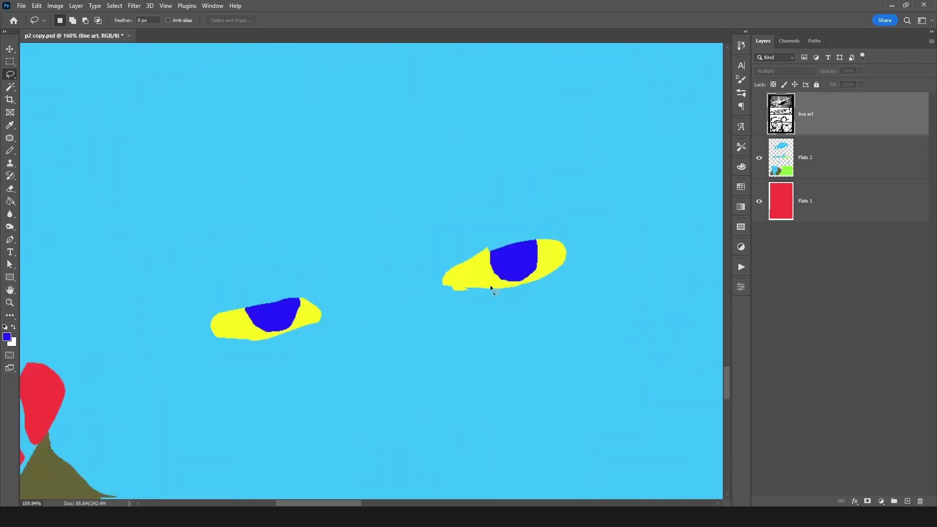
left_click(759, 114)
Lasso the stray yellow at the inner corner of the female astronaut's right-hand eye and make Flats 2 the active layer.
left_click(485, 279)
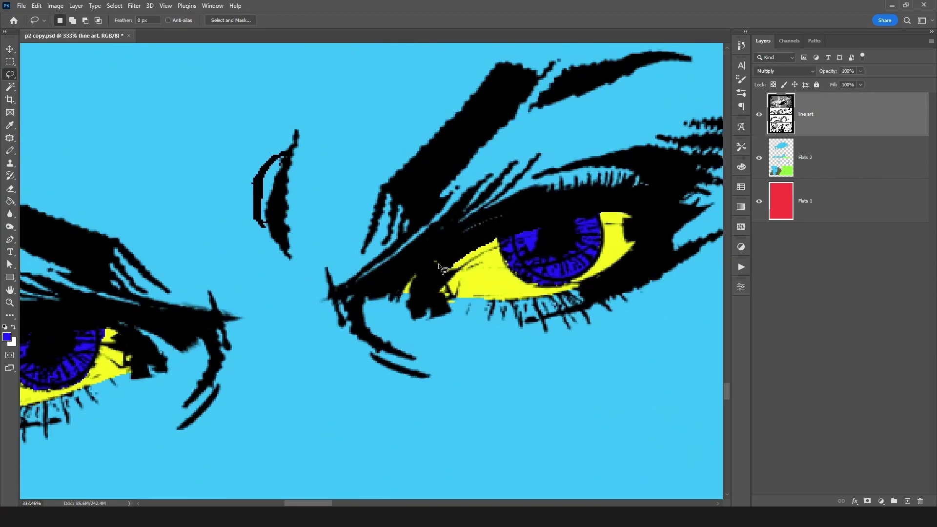
mouse_move(459, 228)
left_mouse_down()
mouse_move(374, 312)
mouse_move(402, 210)
left_mouse_up()
left_click(783, 160)
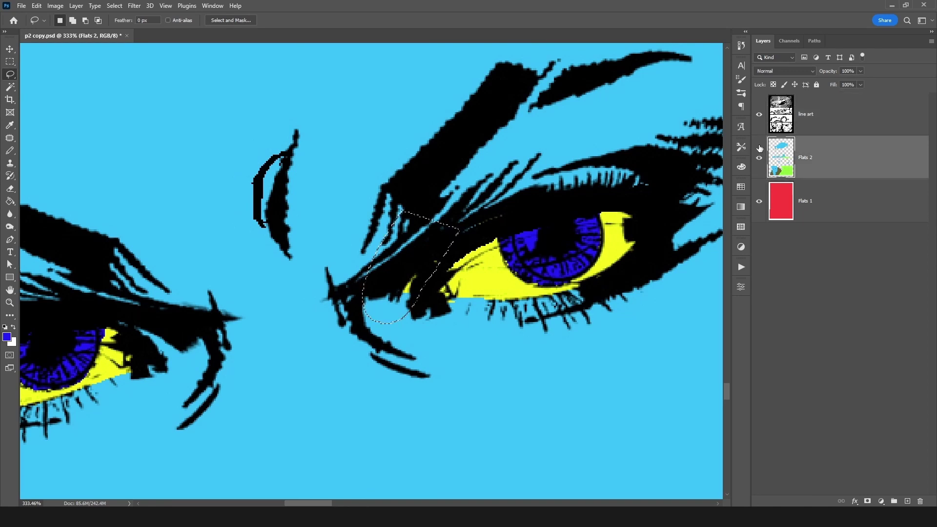
Sample the blue skin flat with the line art hidden, fill the lassoed eye corner with it, and deselect.
left_click(760, 114)
key("i")
left_click(499, 140)
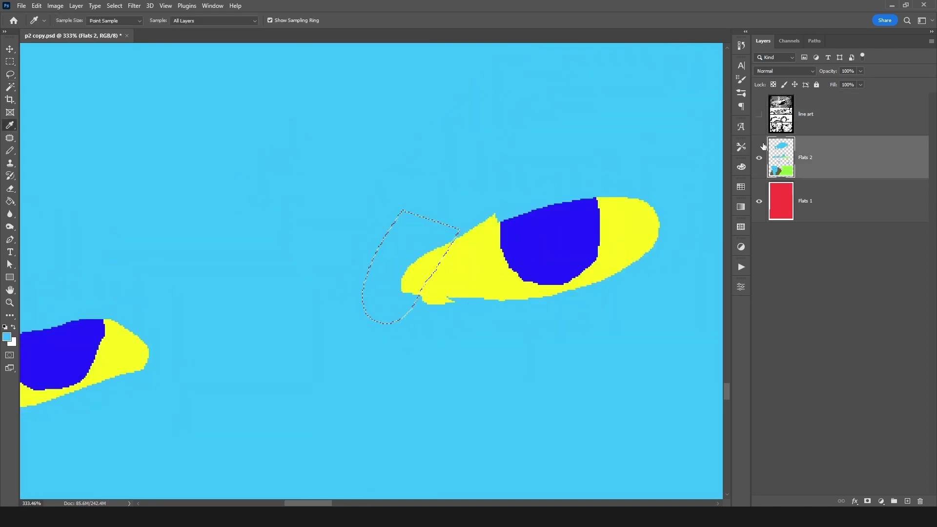
key("alt+BackSpace")
left_click(759, 114)
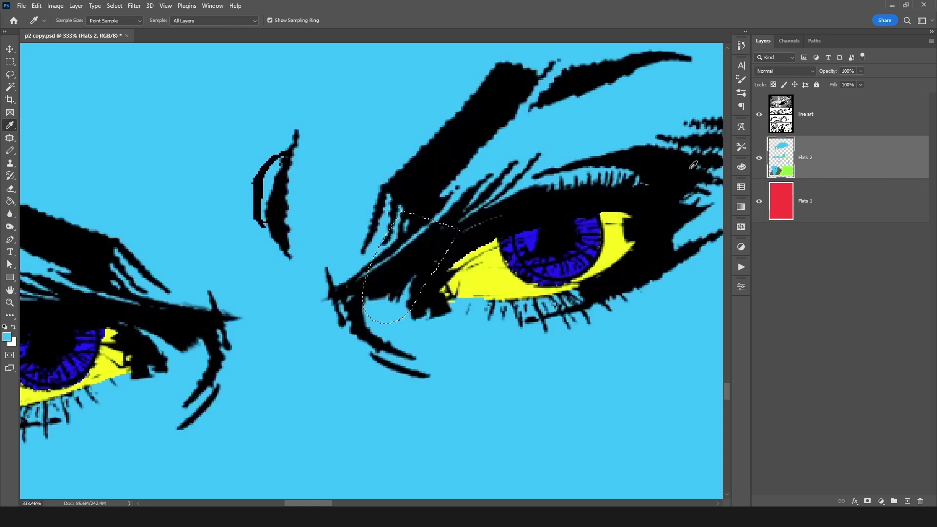
left_click_drag(516, 200, 445, 225)
left_click_drag(513, 229, 469, 233)
left_click_drag(577, 226, 465, 244)
left_click_drag(639, 193, 473, 264)
key("ctrl")
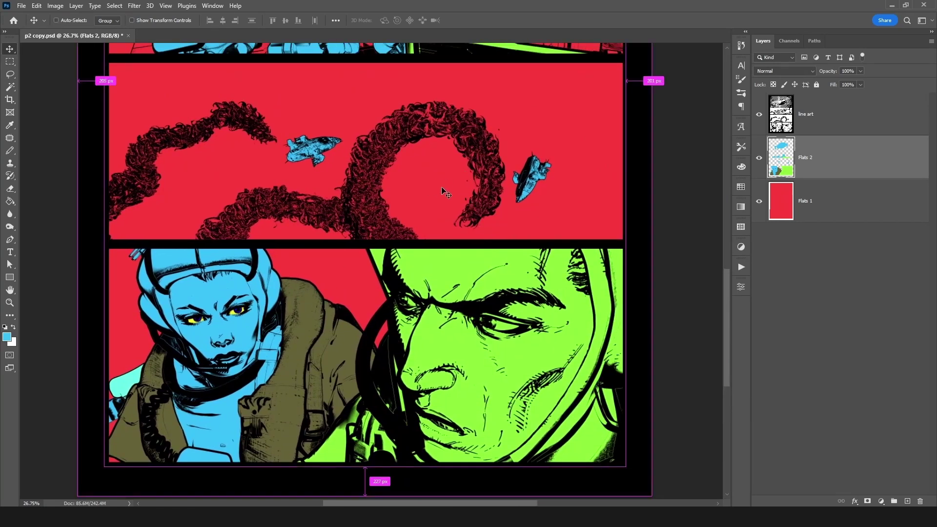
Hide Flats 2 and Flats 1 to view the line art layer on its own.
left_click(788, 124)
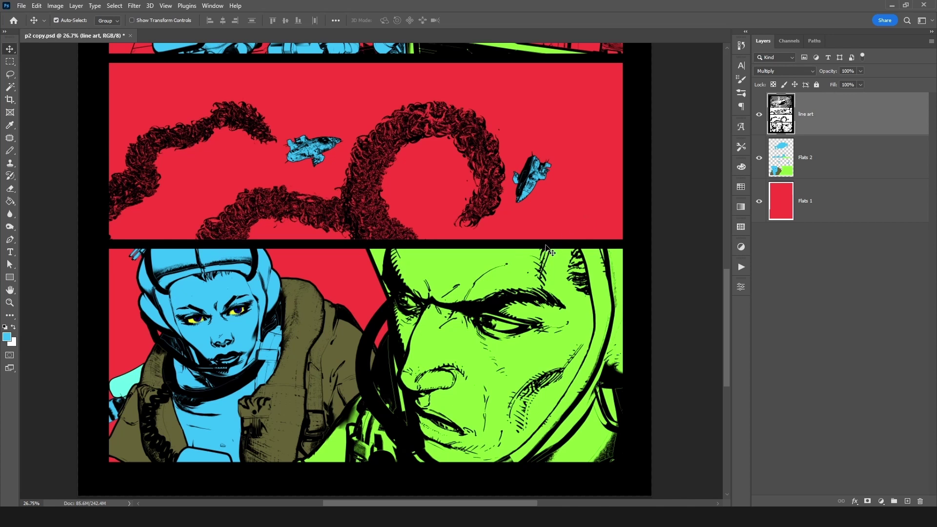
left_click(781, 157)
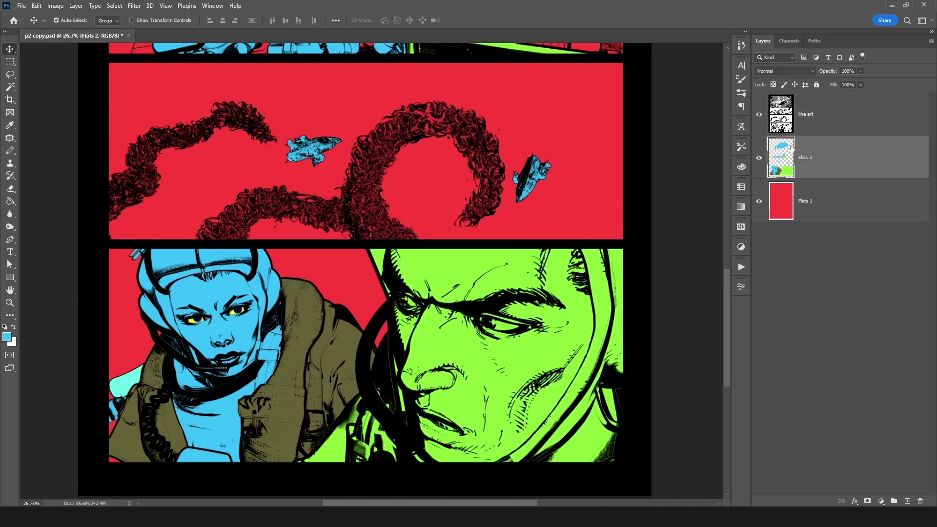
left_click(760, 158)
left_click(759, 202)
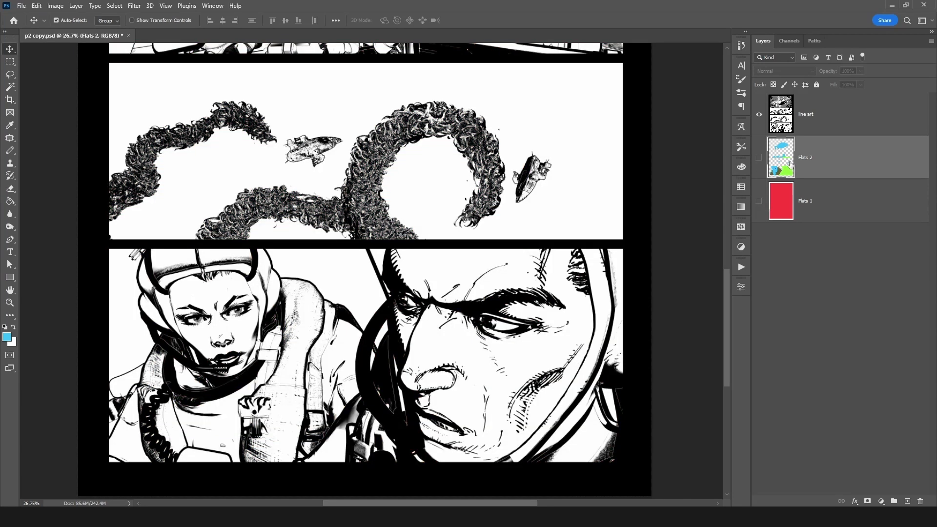
Add a new empty layer and place it beneath Flats 1 in the layer stack.
left_click(780, 202)
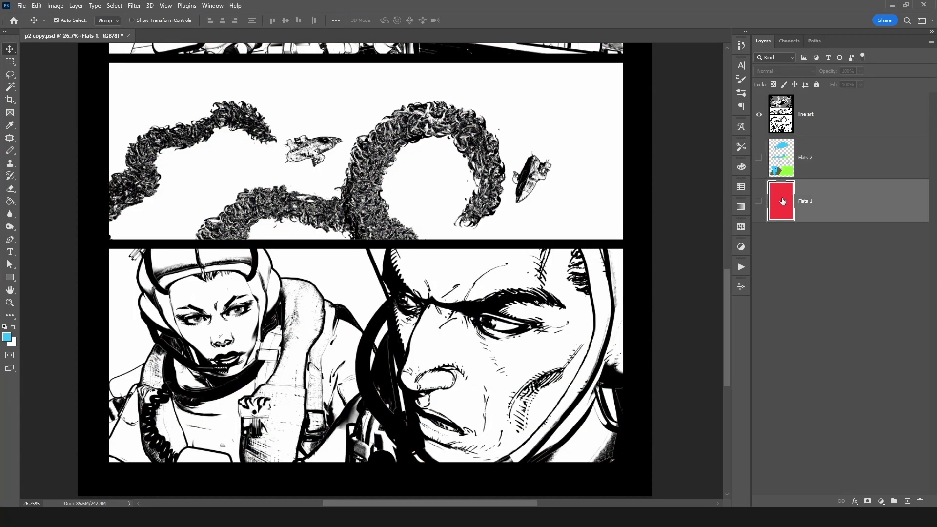
left_click(907, 501)
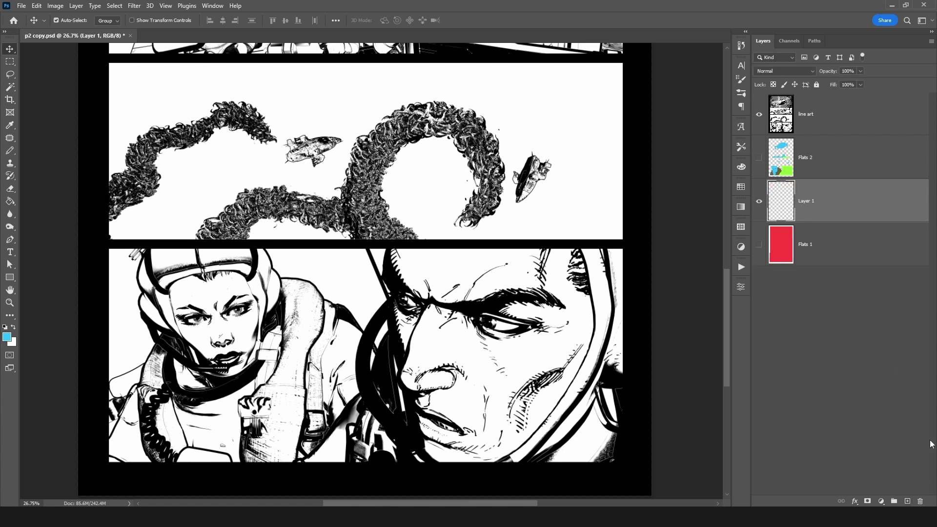
left_click_drag(783, 226, 805, 264)
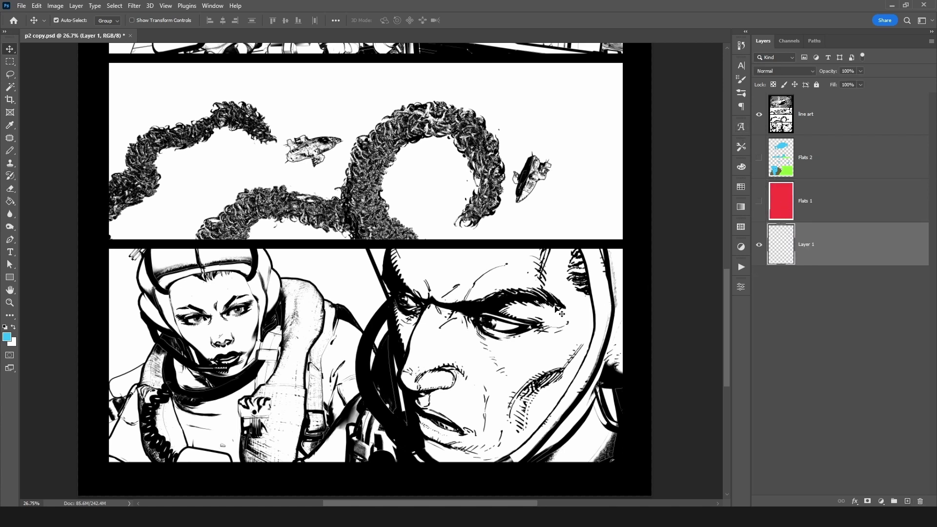
Show both flats layers again and switch from the Pencil to the Brush tool with a 25 px tip.
key("b")
left_click_drag(767, 201, 764, 156)
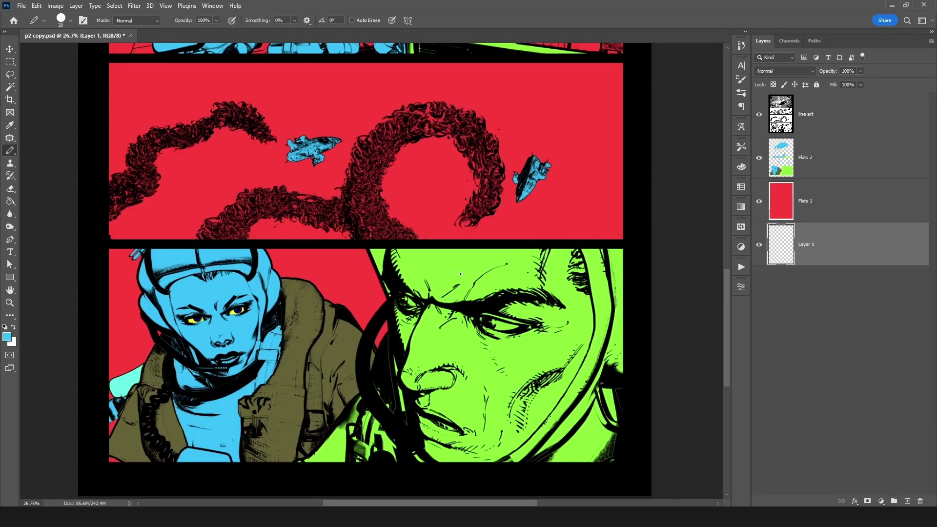
key("bracketright")
key("bracketright")
right_click(10, 150)
left_click(52, 151)
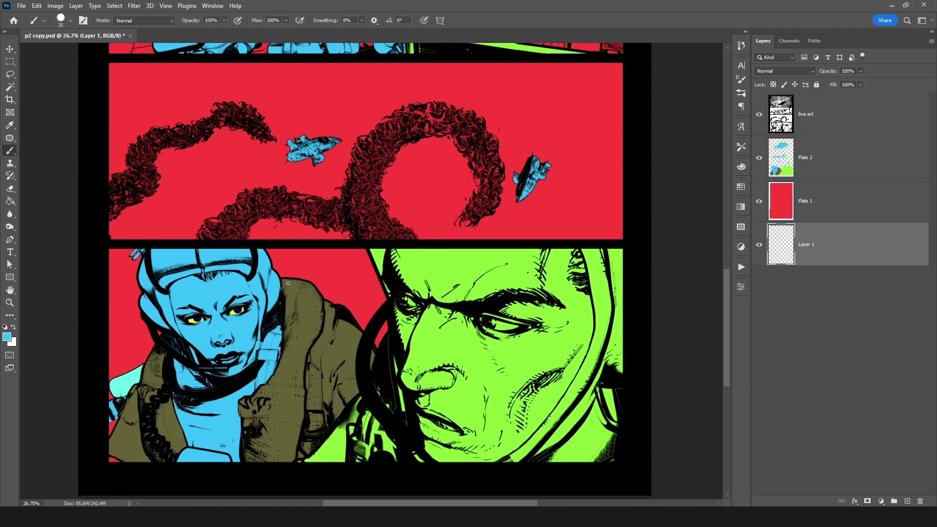
left_click_drag(293, 289, 305, 267)
Move Layer 1 above Flats 2 and paint loose blue strokes on the man's forehead, eye and nose with a 50 px brush.
left_click_drag(787, 245, 782, 139)
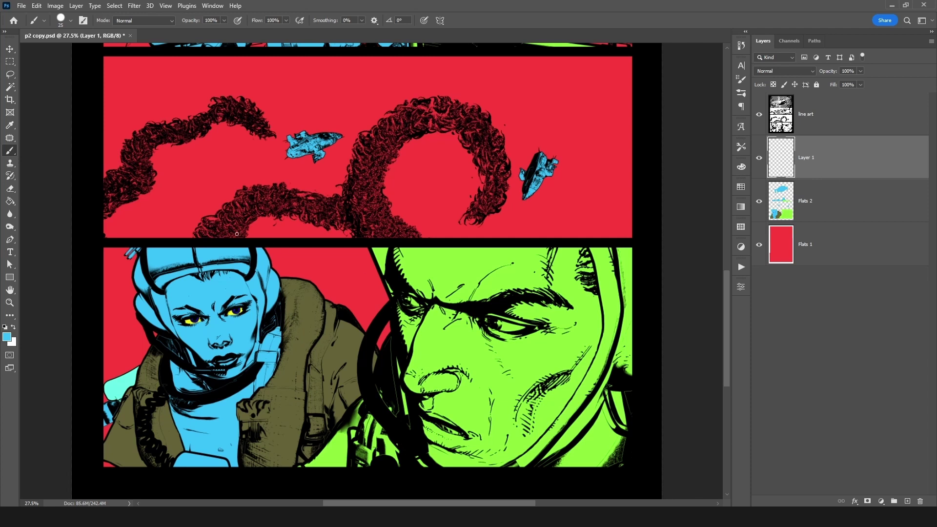
mouse_move(510, 258)
left_mouse_down()
mouse_move(505, 296)
mouse_move(530, 289)
left_mouse_up()
key("]")
mouse_move(513, 313)
left_mouse_down()
mouse_move(536, 317)
mouse_move(486, 338)
mouse_move(439, 320)
mouse_move(420, 333)
mouse_move(414, 376)
mouse_move(452, 382)
left_mouse_up()
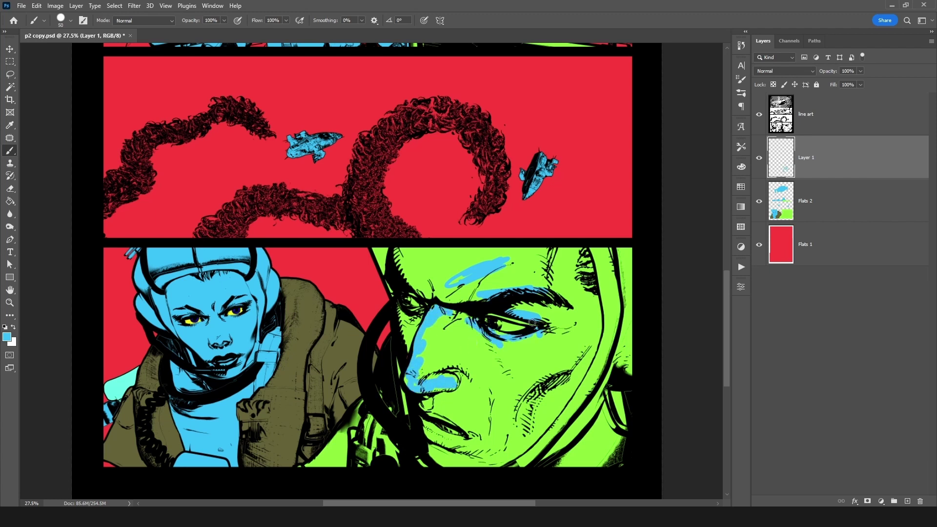
Select the man's green flat on Flats 2 with the Magic Wand, and make Layer 1 active again.
key("w")
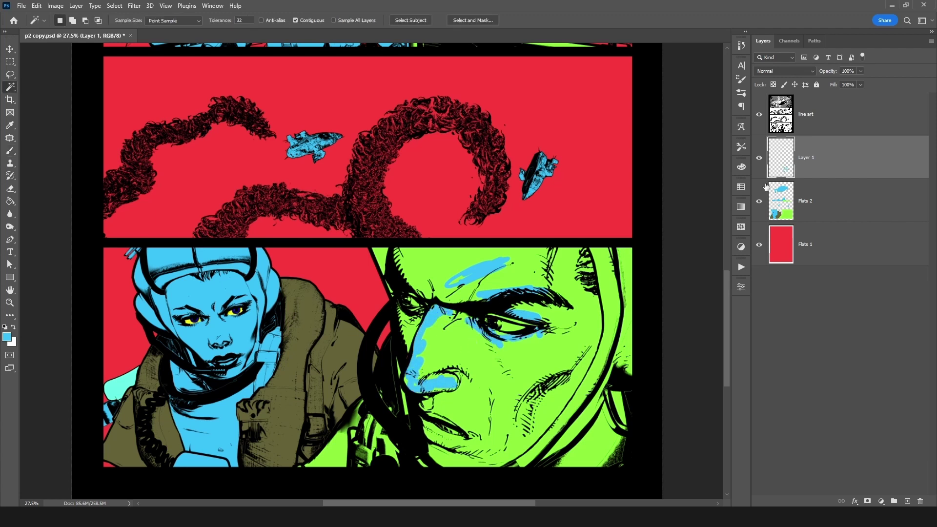
left_click(778, 205)
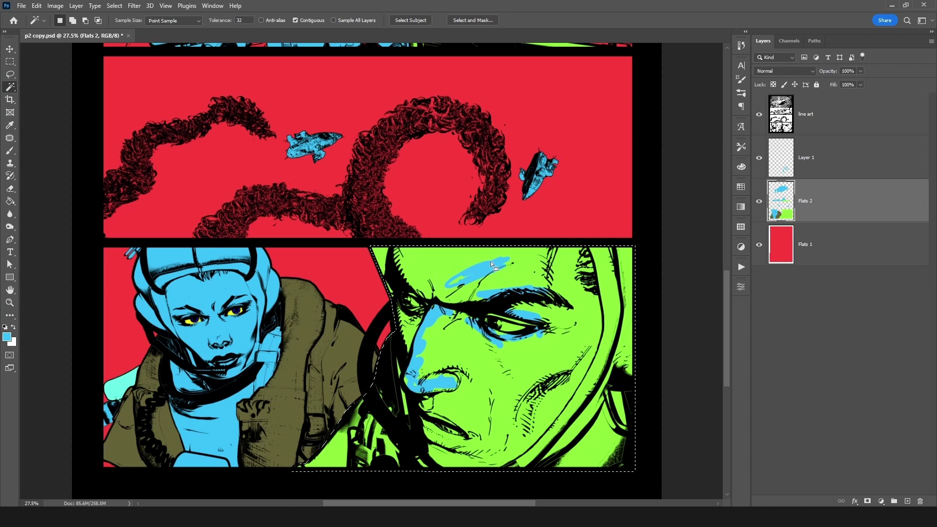
left_click(775, 177)
Try clearing the selected blue strokes from Layer 1, undo that, and try a Hue/Saturation change on them.
key("Delete")
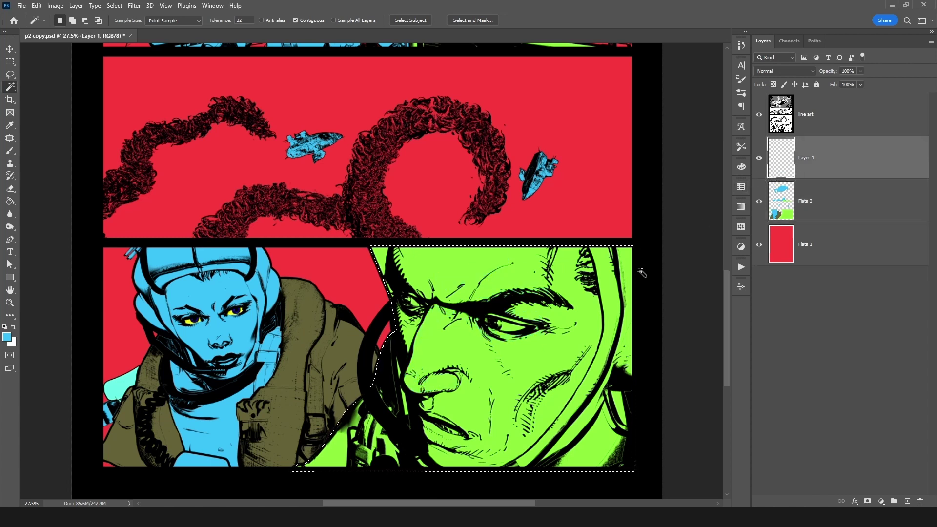
key("ctrl+z")
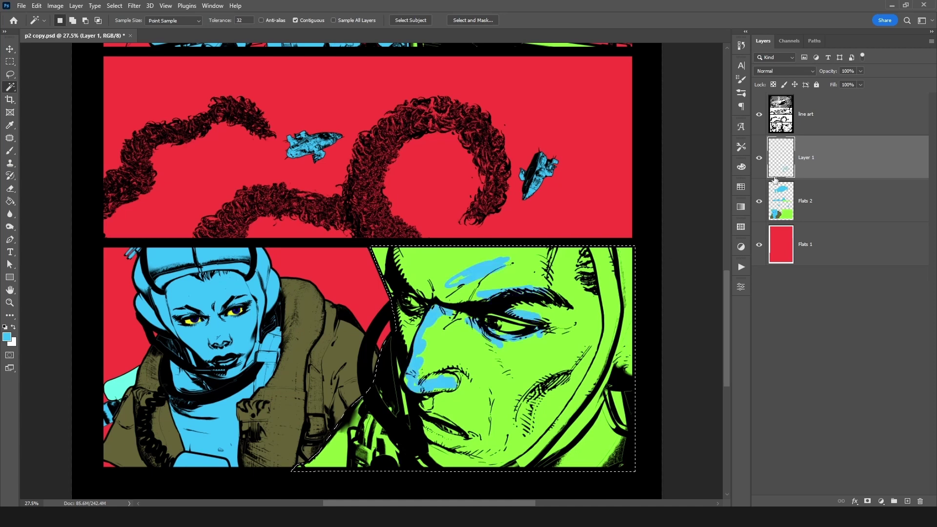
key("ctrl+u")
mouse_move(619, 225)
left_mouse_down()
mouse_move(641, 229)
mouse_move(620, 225)
left_mouse_up()
mouse_move(620, 275)
left_mouse_down()
mouse_move(646, 275)
mouse_move(598, 252)
mouse_move(607, 252)
left_mouse_up()
left_click(722, 194)
Brush blue on Layer 1 along the man's forehead edge, face and shoulder, keeping within the selected green flat.
key("b")
scroll(455, 275, "up", 3)
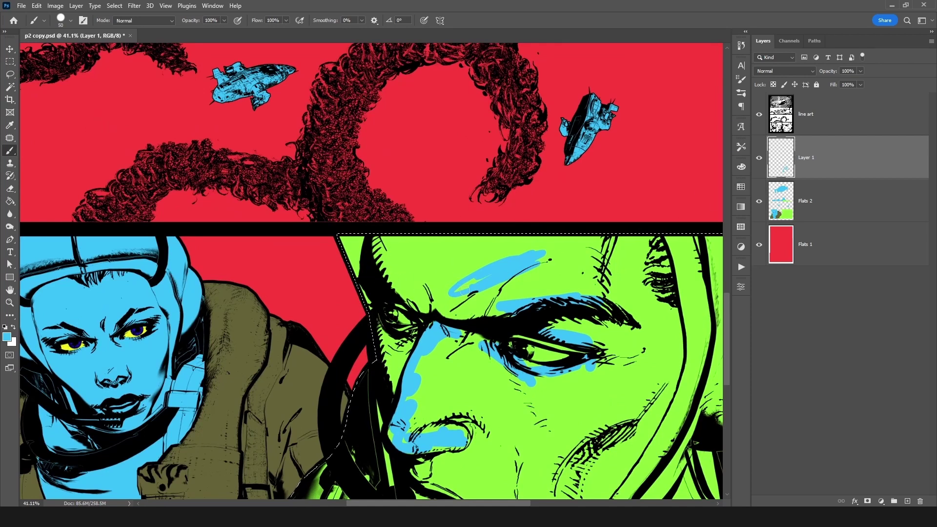
mouse_move(337, 245)
left_mouse_down()
mouse_move(343, 265)
mouse_move(358, 244)
left_mouse_up()
scroll(363, 266, "down", 5)
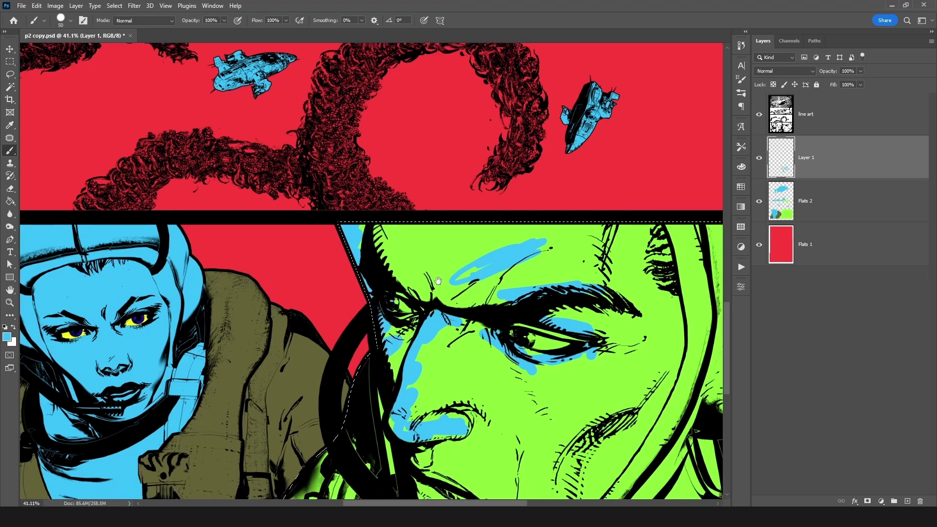
mouse_move(363, 265)
left_mouse_down()
mouse_move(390, 242)
mouse_move(291, 349)
left_mouse_up()
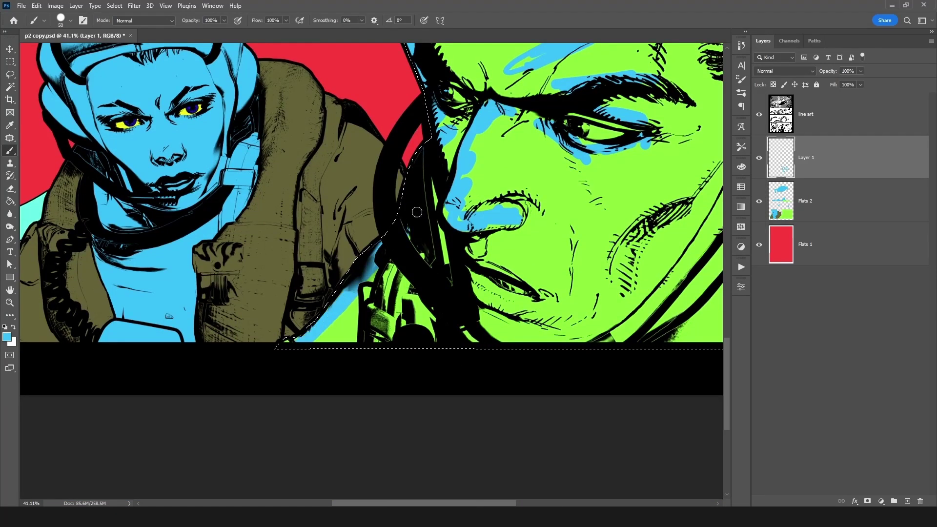
scroll(448, 166, "up", 4)
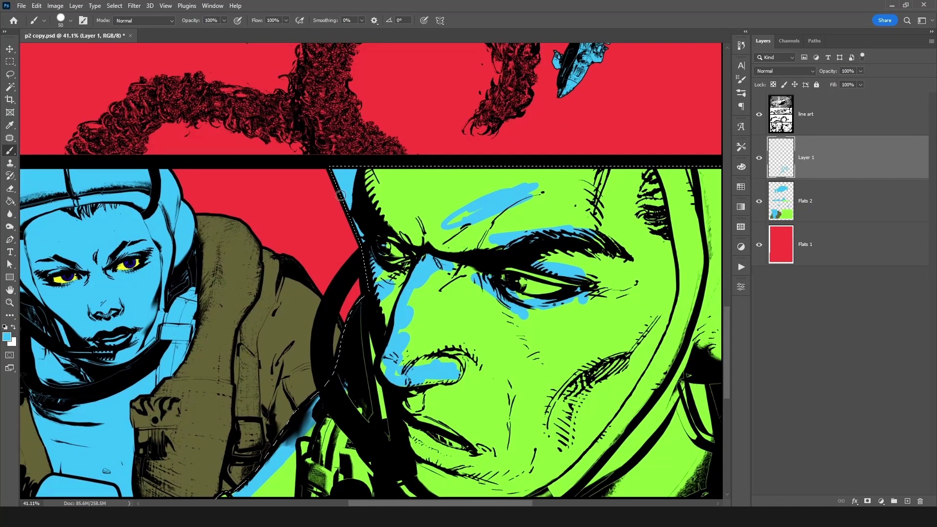
mouse_move(361, 166)
left_mouse_down()
mouse_move(383, 216)
mouse_move(384, 266)
mouse_move(397, 271)
mouse_move(374, 340)
left_mouse_up()
scroll(485, 302, "down", 5)
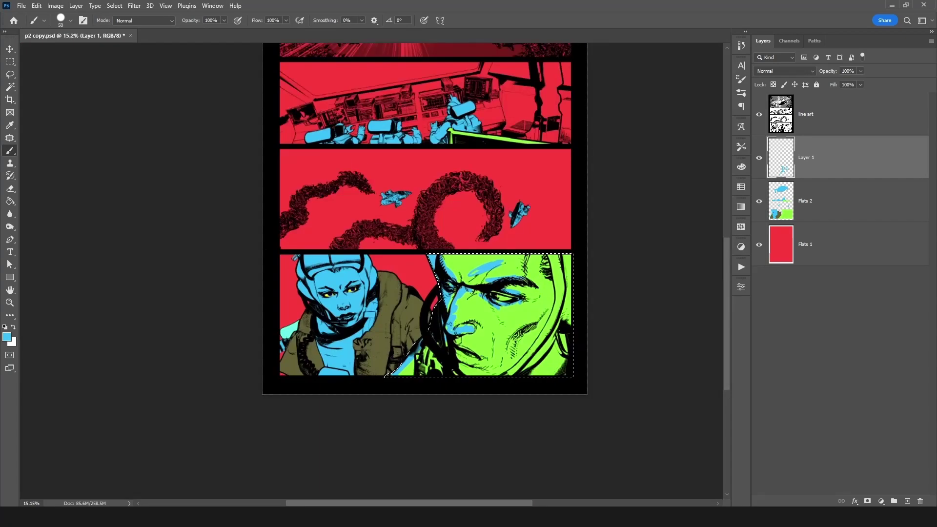
Deselect the man's flat and hide Flats 2 and Flats 1 to view Layer 1's blue strokes under the line art.
key("ctrl+d")
left_click(760, 202)
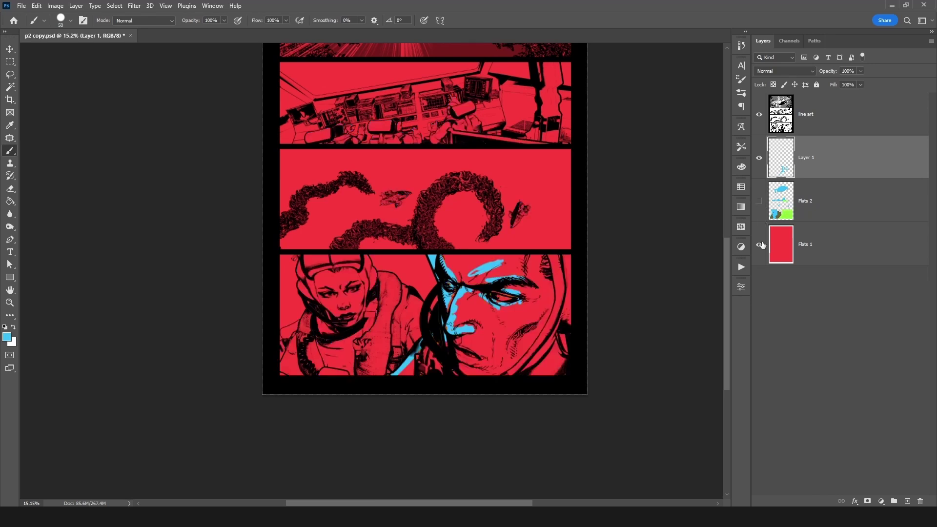
left_click(759, 244)
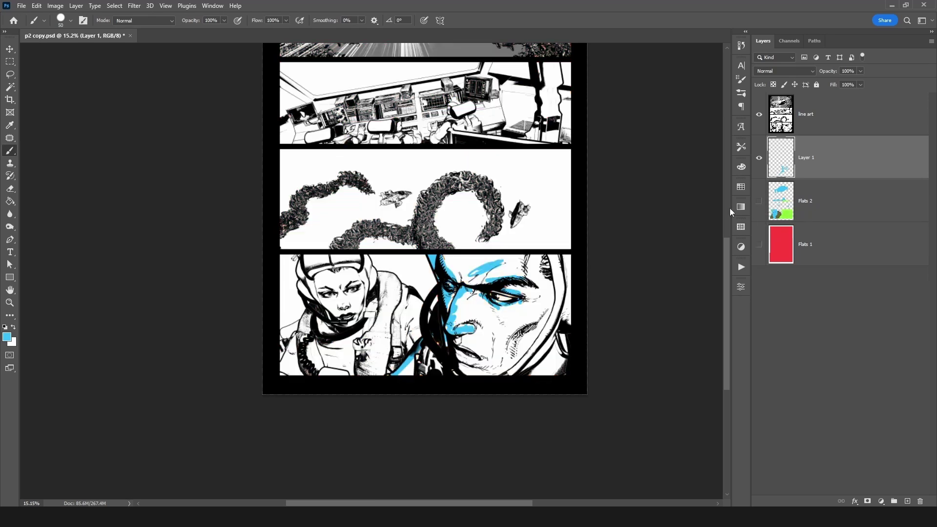
Try selecting the woman's flat on the hidden Flats 2 layer with the Magic Wand, and deselect it.
left_click(793, 209)
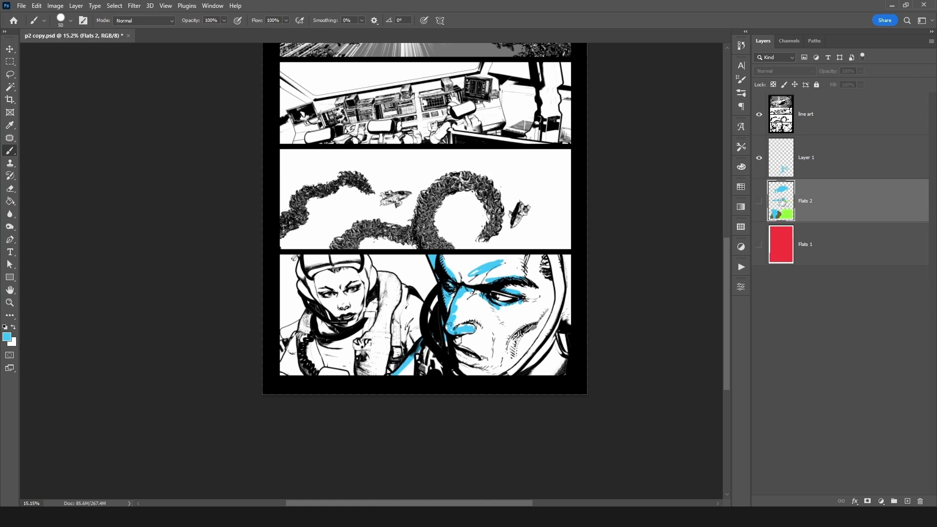
key("w")
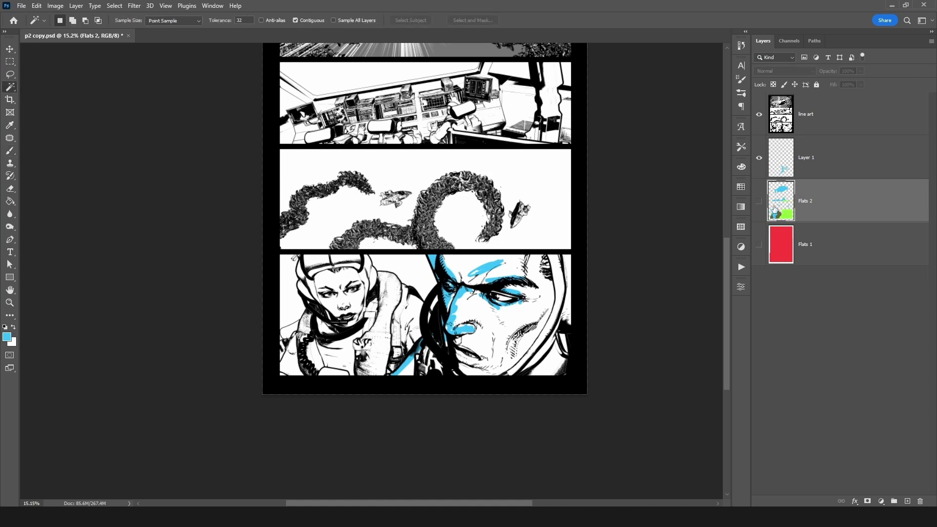
scroll(520, 222, "up", 3)
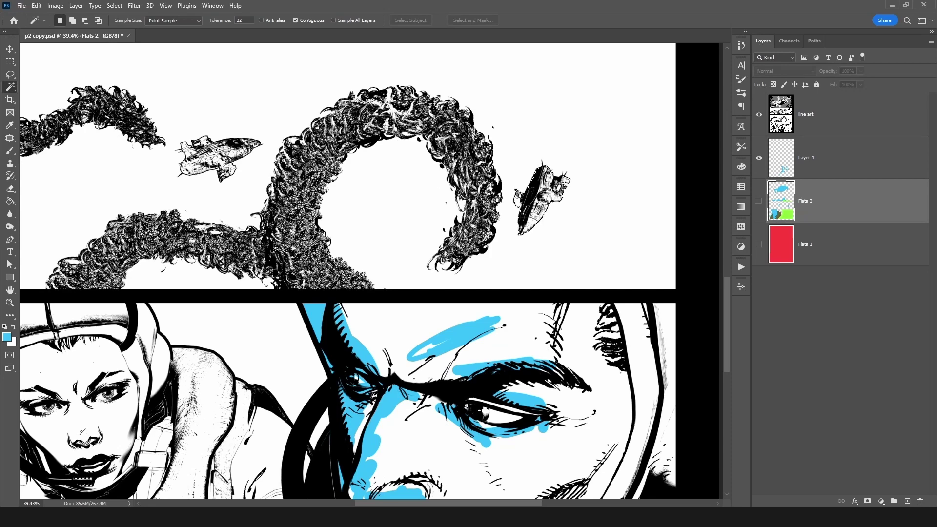
scroll(226, 157, "down", 3)
left_click(388, 300)
left_click(250, 283)
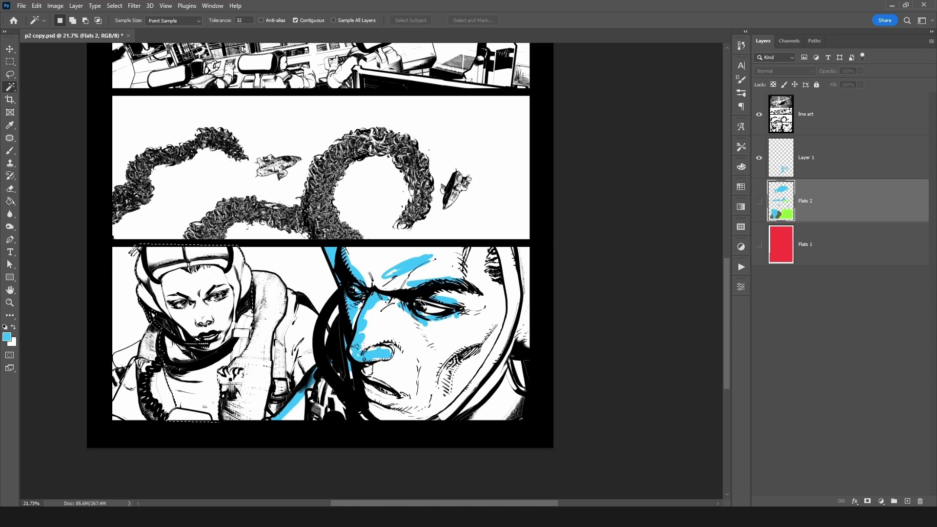
key("ctrl+d")
Show Flats 2 and Flats 1 again and hide Layer 1, with the whole page in view.
scroll(428, 229, "down", 5)
left_click_drag(429, 185, 435, 260)
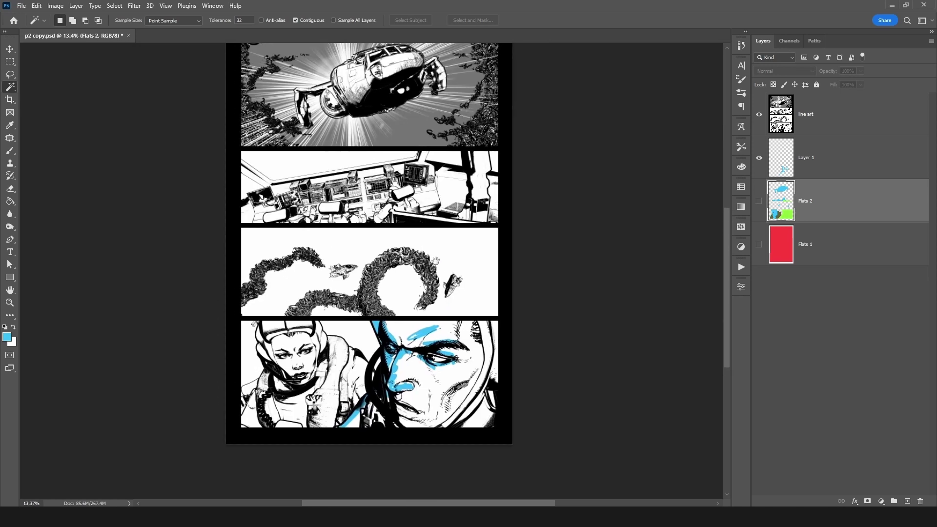
left_click_drag(474, 227, 484, 251)
left_click_drag(759, 204, 759, 244)
left_click(759, 157)
scroll(418, 274, "down", 1)
left_click_drag(452, 225, 443, 251)
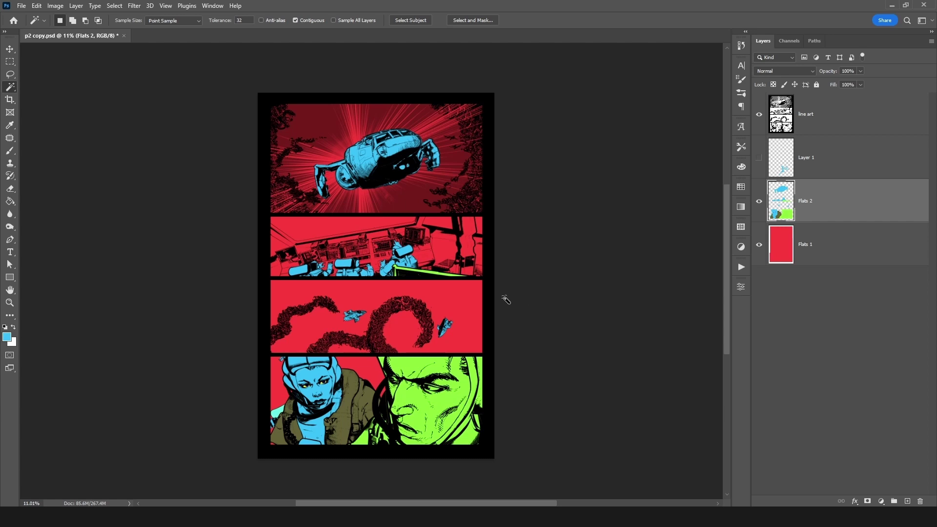
Compare the page with Flats 2 hidden and shown over the red Flats 1 base.
left_click(759, 202)
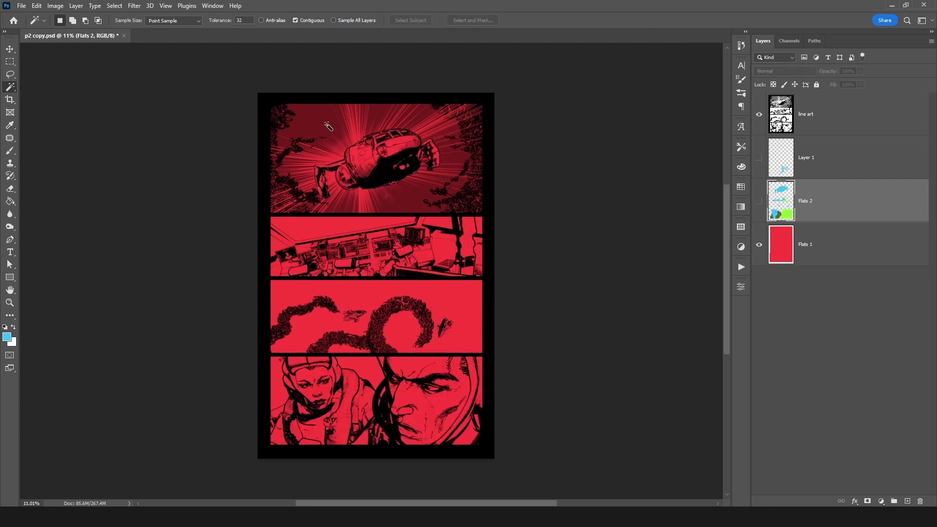
left_click(760, 209)
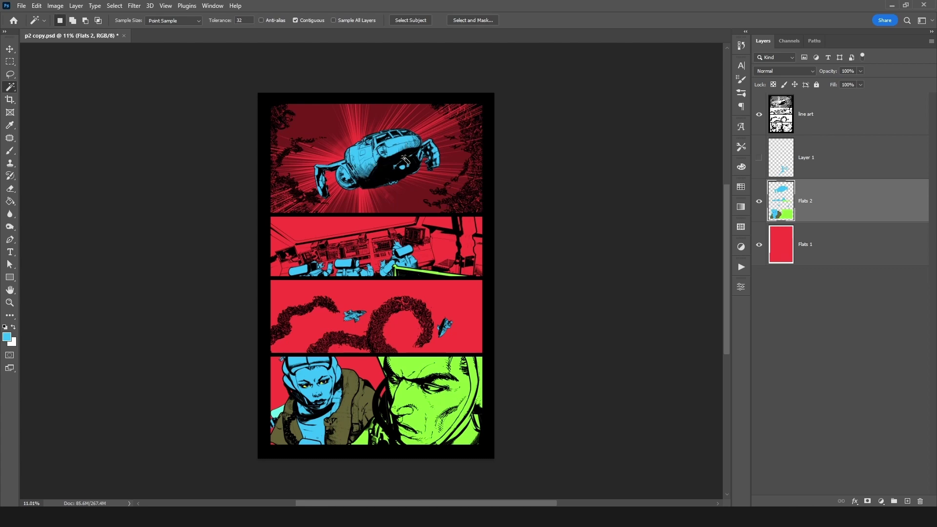
scroll(456, 318, "up", 4)
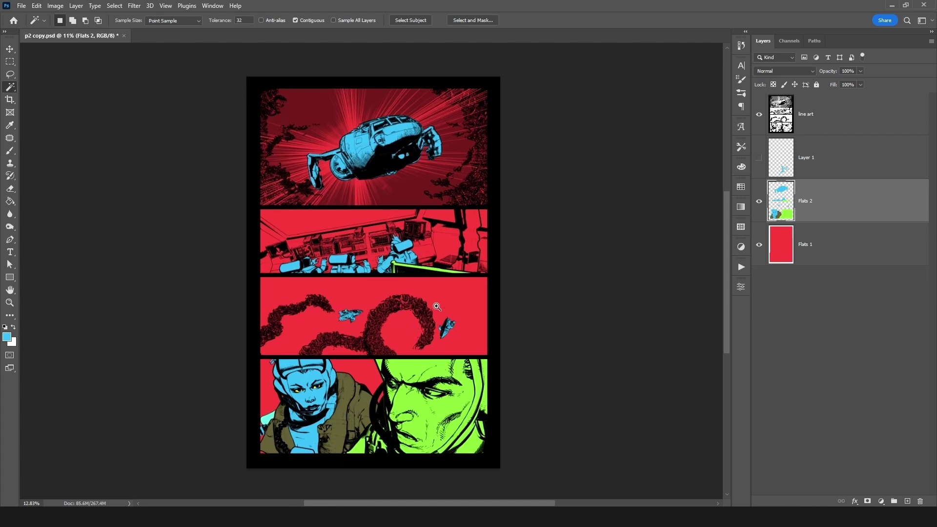
scroll(429, 315, "down", 1)
Lasso a loose area around the woman's eyes in the last panel on Flats 2.
key("l")
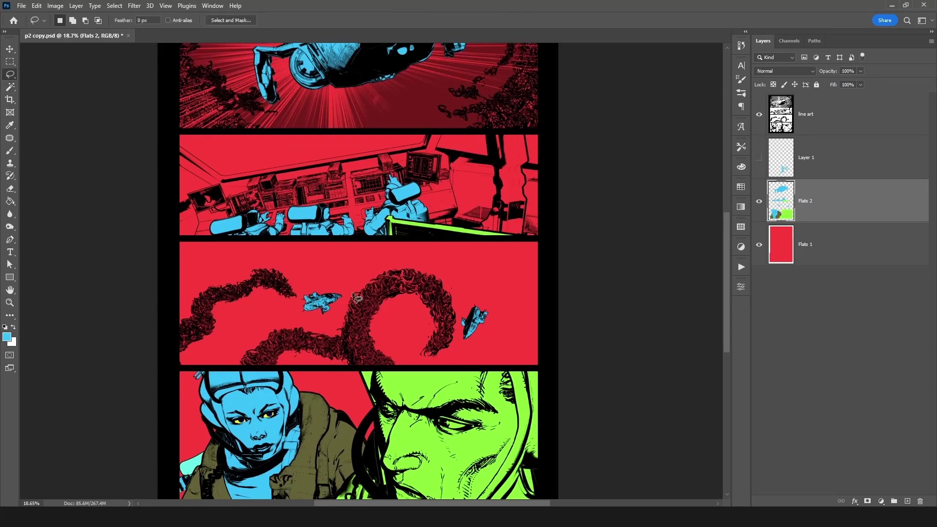
mouse_move(287, 290)
left_mouse_down()
mouse_move(246, 284)
mouse_move(205, 338)
mouse_move(284, 294)
left_mouse_up()
mouse_move(279, 337)
left_mouse_down()
mouse_move(262, 359)
mouse_move(376, 364)
mouse_move(415, 323)
left_mouse_up()
left_click_drag(332, 319, 330, 171)
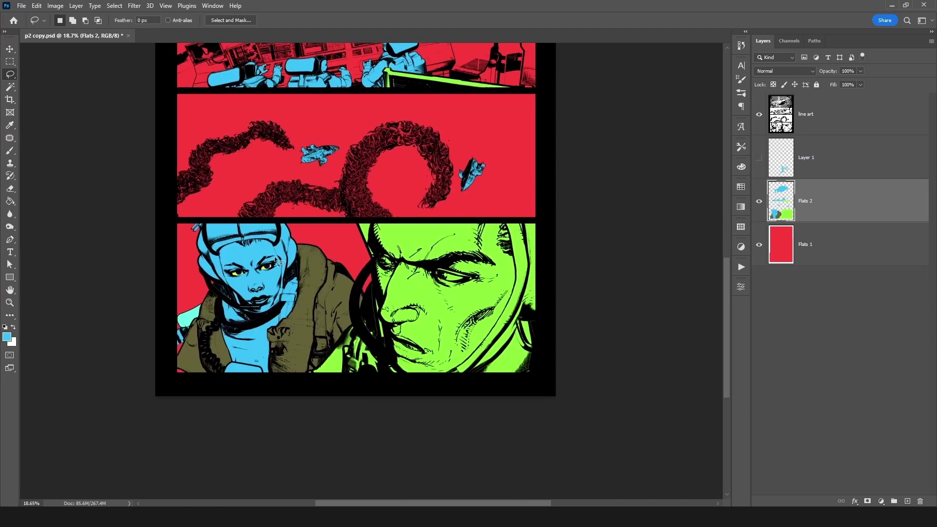
mouse_move(374, 222)
left_mouse_down()
mouse_move(385, 298)
mouse_move(415, 214)
left_mouse_up()
scroll(244, 270, "up", 5)
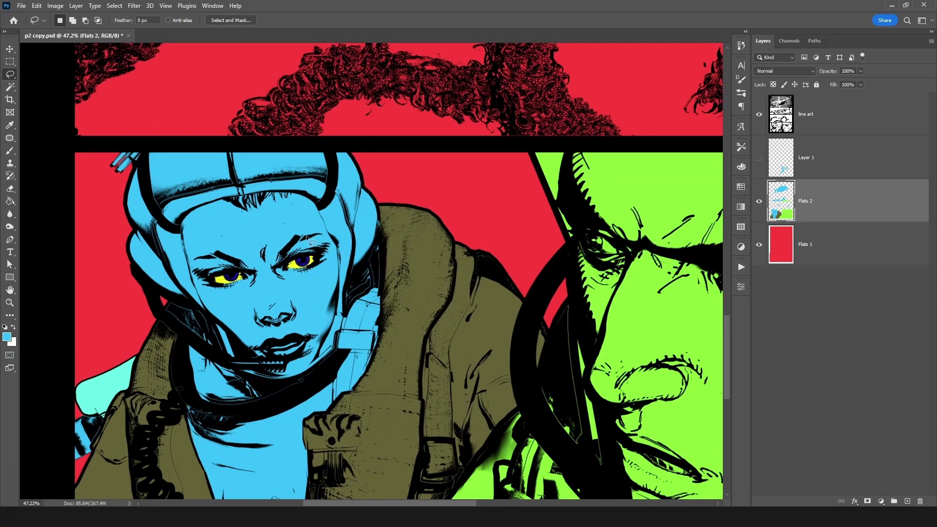
mouse_move(222, 246)
left_mouse_down()
mouse_move(230, 309)
mouse_move(337, 264)
mouse_move(266, 220)
left_mouse_up()
Delete Layer 1 and add a new empty layer above Flats 2, naming it Flats.
left_click(796, 171)
left_click_drag(805, 171, 919, 499)
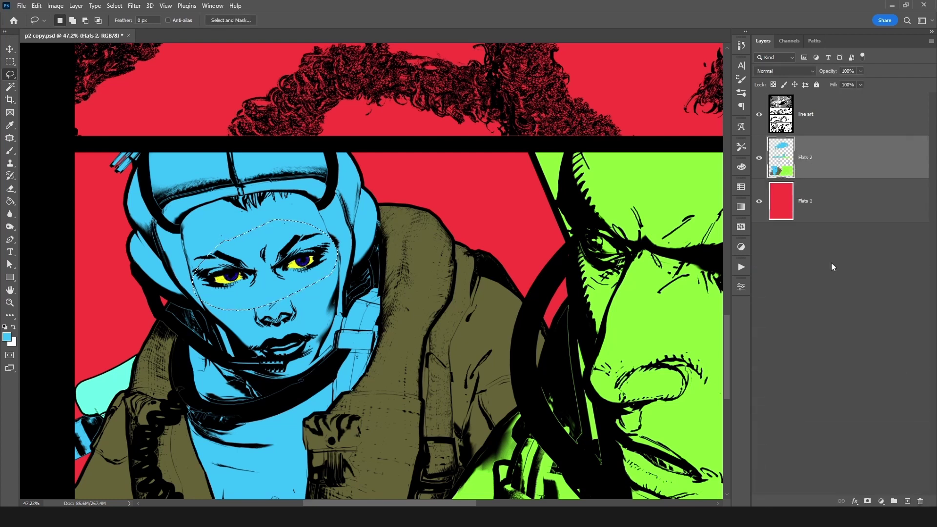
left_click(906, 501)
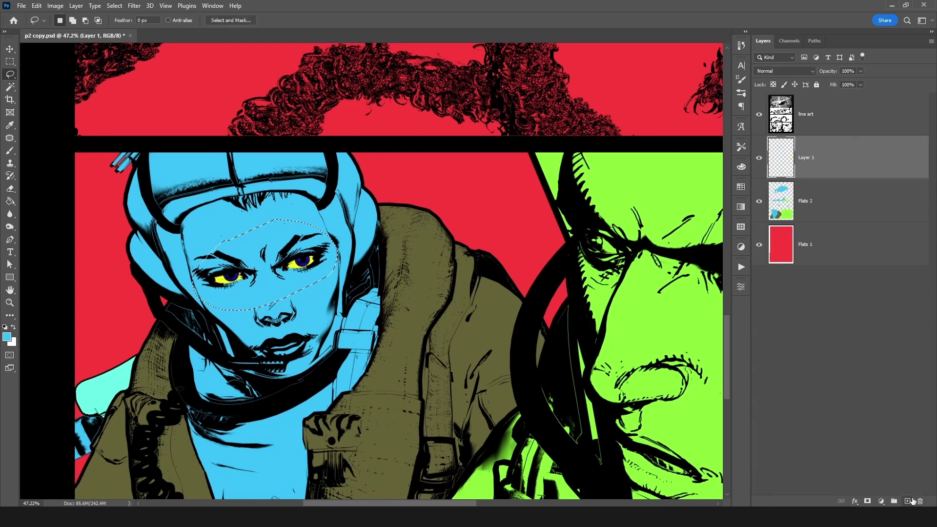
double_click(805, 156)
key("Return")
Copy the selected eye area from Flats 2, and rename the new empty layer as Flats 3.
key("ctrl+c")
left_click(457, 195)
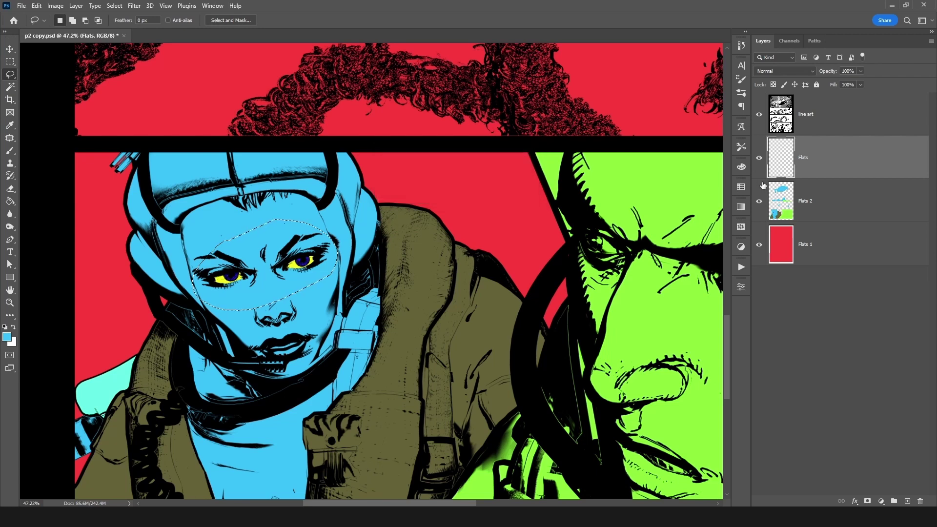
key("alt+bracketleft")
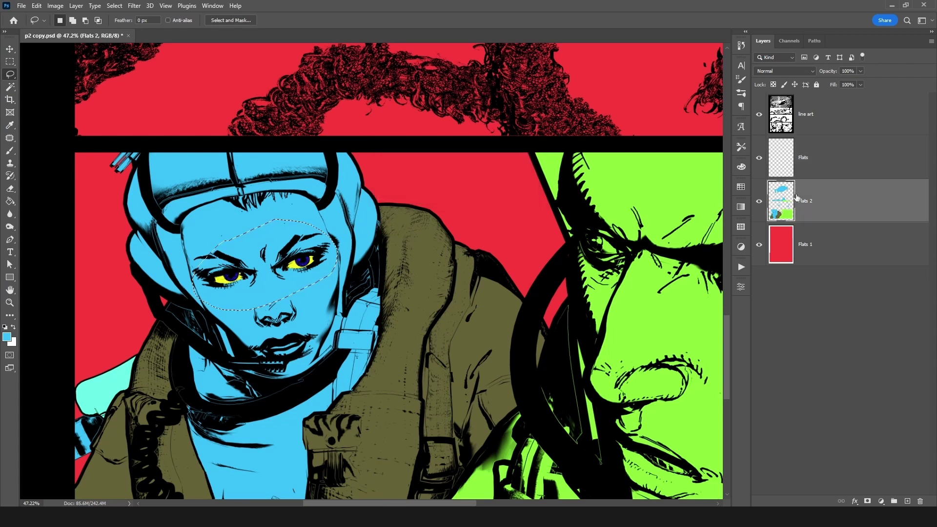
left_click(788, 157)
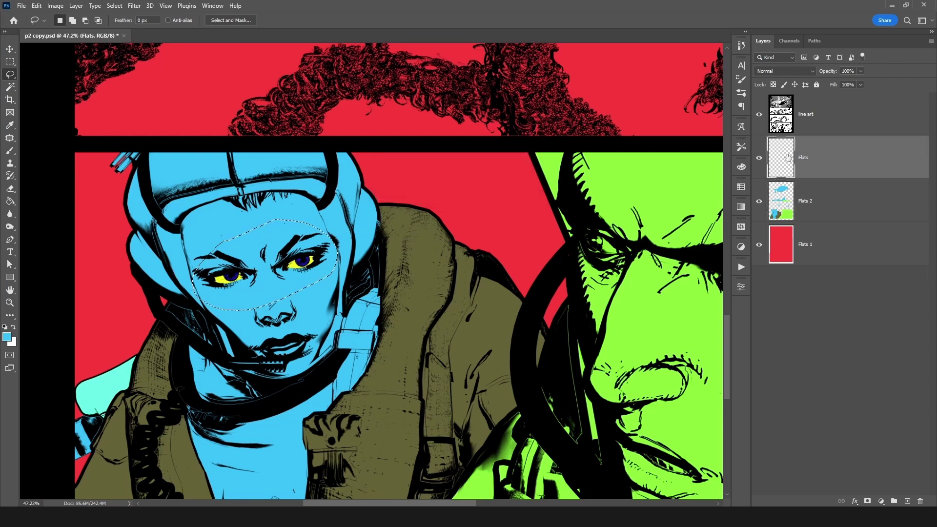
left_click(36, 6)
double_click(810, 158)
type("3")
key("Return")
Paste the copied eye area in place on Flats 3.
left_click(36, 6)
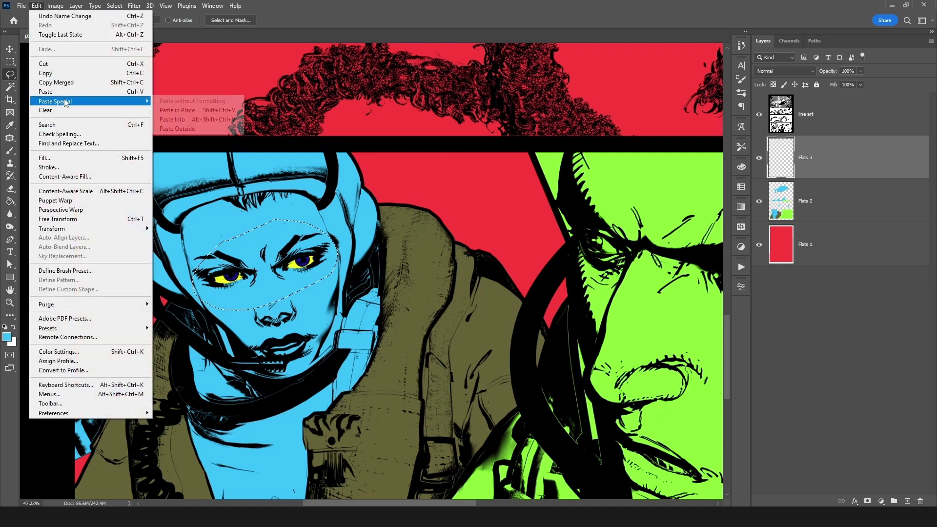
mouse_move(67, 102)
left_click(201, 113)
Examine the pasted eye patch on Flats 3 with Flats 2 hidden, and show Flats 2 again.
left_click(759, 157)
left_click(759, 202)
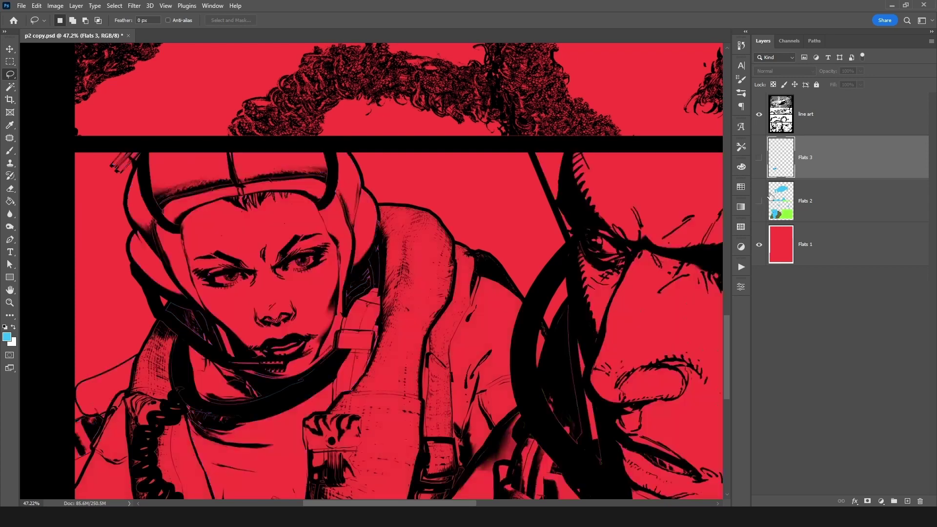
left_click(759, 157)
left_click(762, 157)
left_click(759, 158)
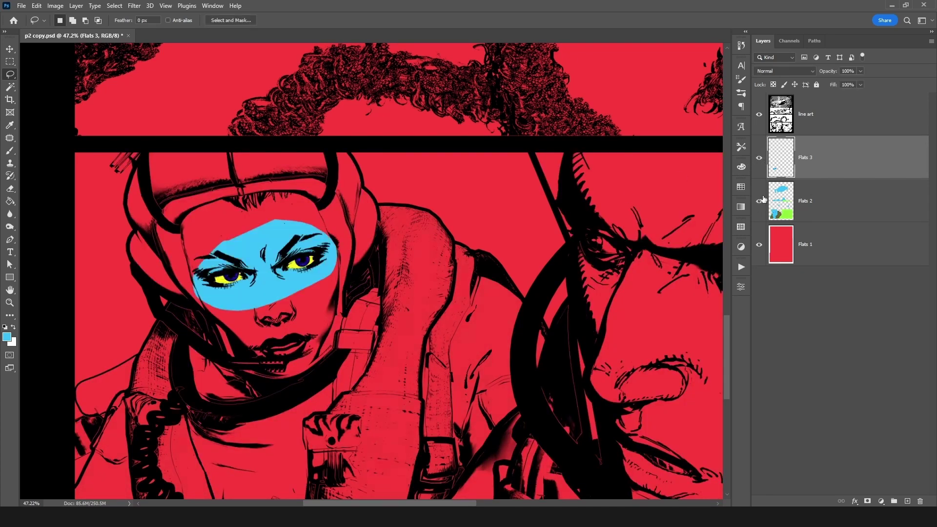
left_click(760, 203)
Lasso the woman's eyes on Flats 2, cover their yellow and purple with the blue face flat, and deselect.
left_click(789, 206)
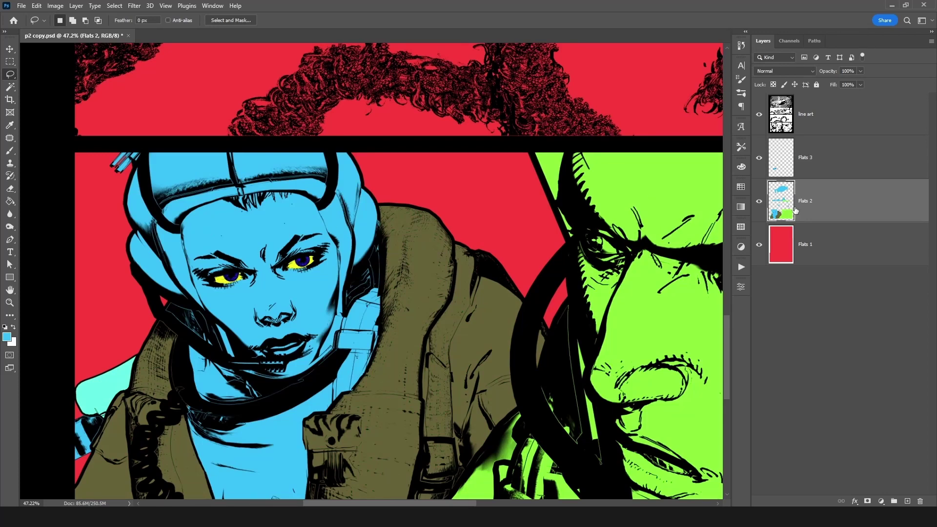
mouse_move(197, 260)
left_mouse_down()
mouse_move(273, 225)
mouse_move(337, 243)
mouse_move(230, 315)
mouse_move(196, 266)
left_mouse_up()
key("ctrl+d")
key("v")
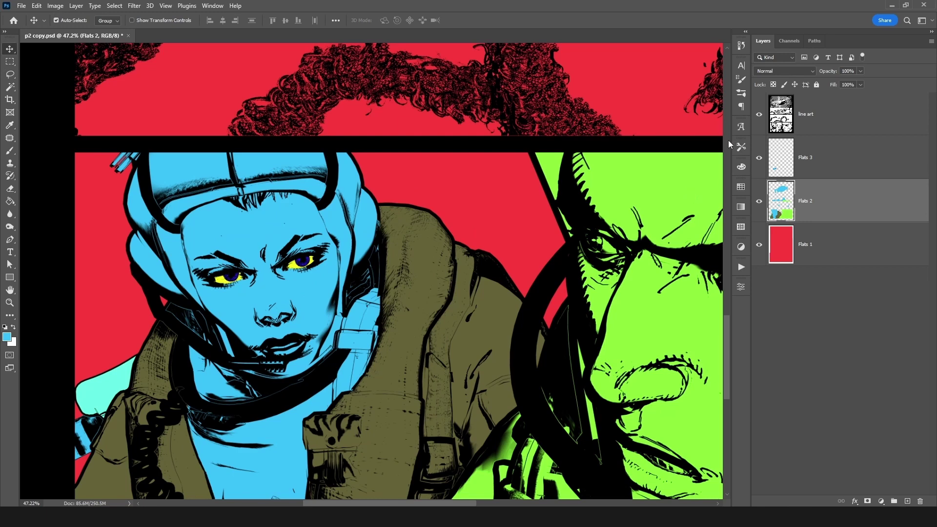
Compare the woman's face with Flats 3 hidden and shown.
left_click(759, 158)
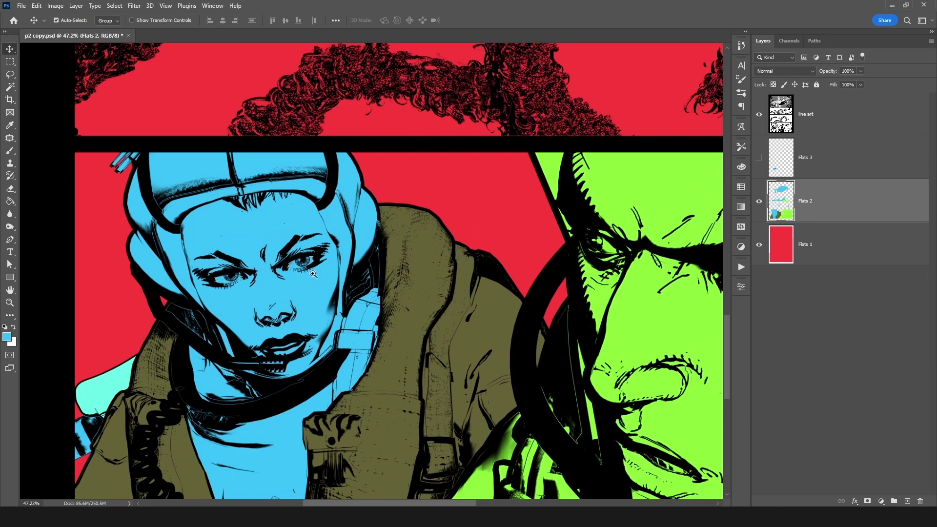
scroll(287, 279, "down", 4)
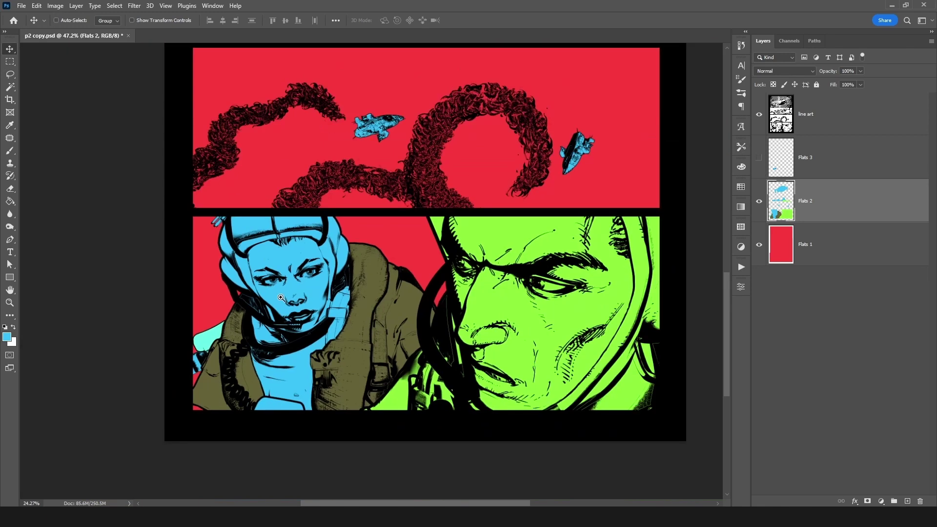
left_click(759, 158)
scroll(364, 253, "up", 2)
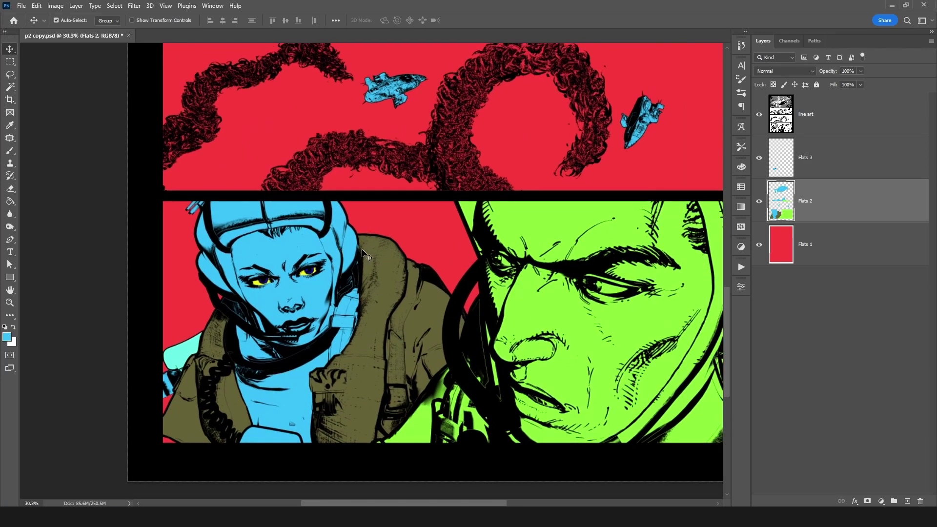
With Flats 1 and Flats 2 hidden, select the blue around the eyes on Flats 3, delete it, and deselect.
left_click(759, 163)
left_click_drag(760, 201, 759, 244)
left_click(782, 168)
left_click(759, 158)
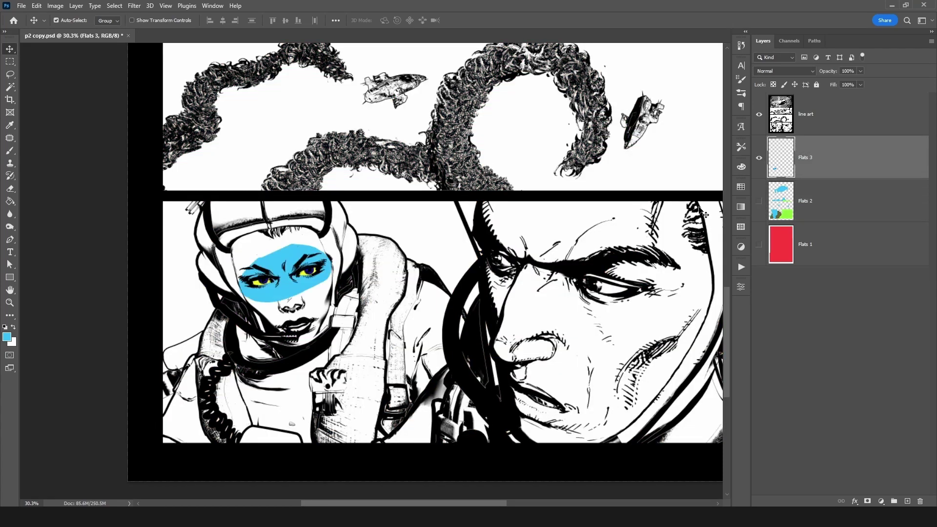
key("w")
left_click_drag(278, 241, 328, 231)
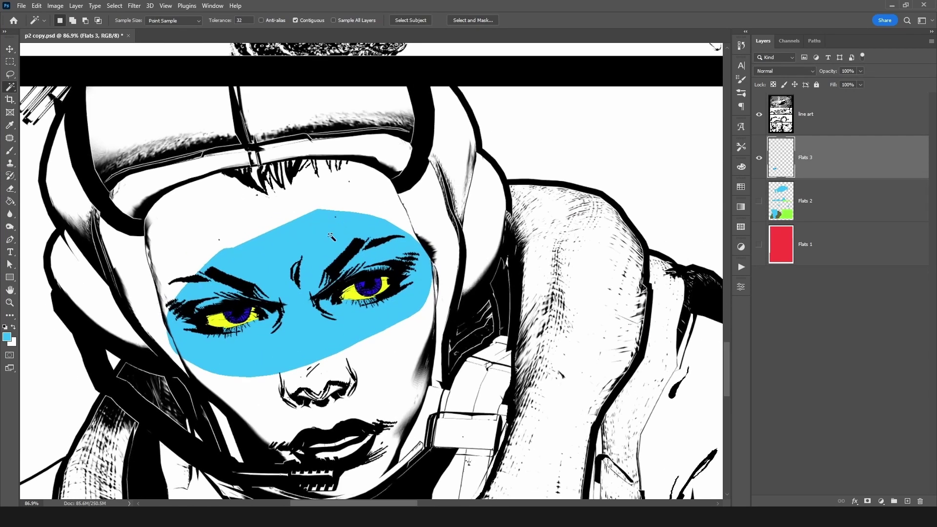
left_click(323, 232)
key("Delete")
key("v")
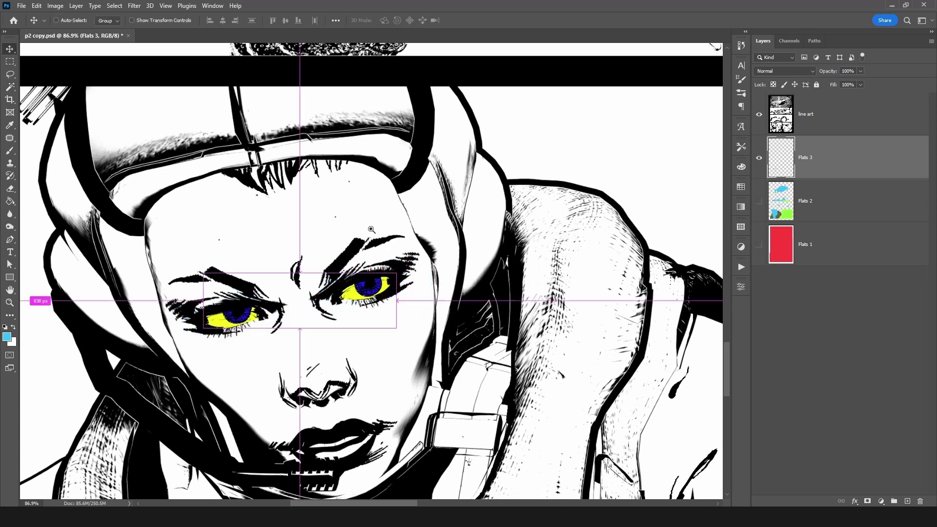
key("ctrl+d")
Show Flats 2 and Flats 1 again, and hide Flats 2 and Flats 3 to view Flats 1 alone.
left_click_drag(362, 235, 313, 240)
left_click(759, 201)
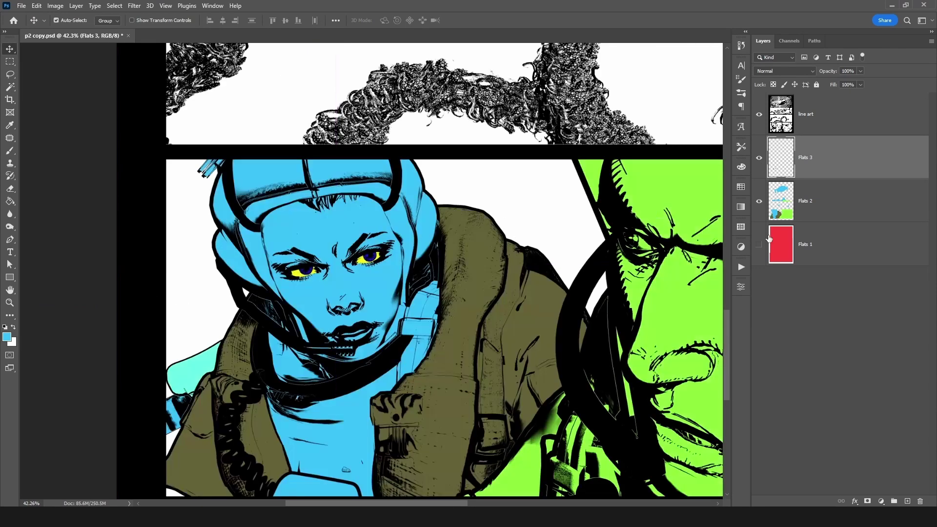
left_click(759, 244)
left_click(759, 201)
left_click(759, 158)
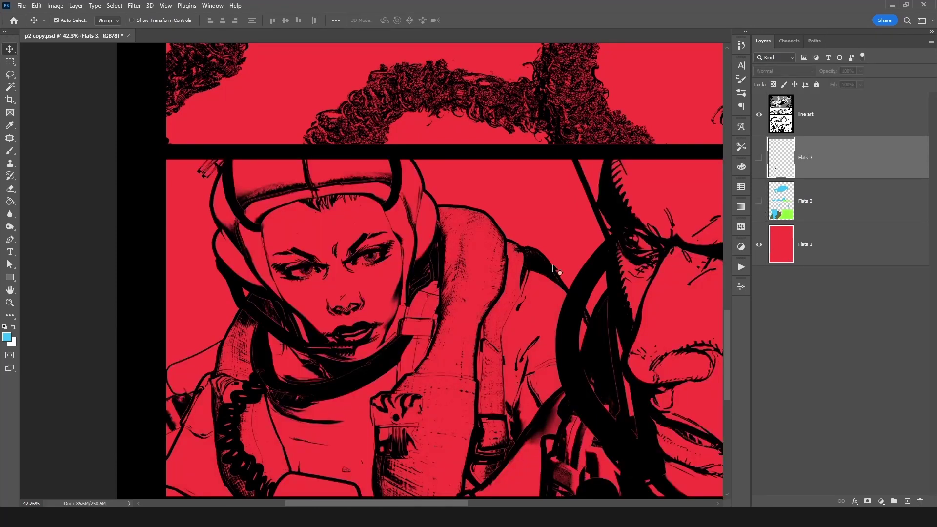
Show Flats 2 and Flats 3 in turn over Flats 1, and view the whole page with all flats.
scroll(396, 264, "down", 2)
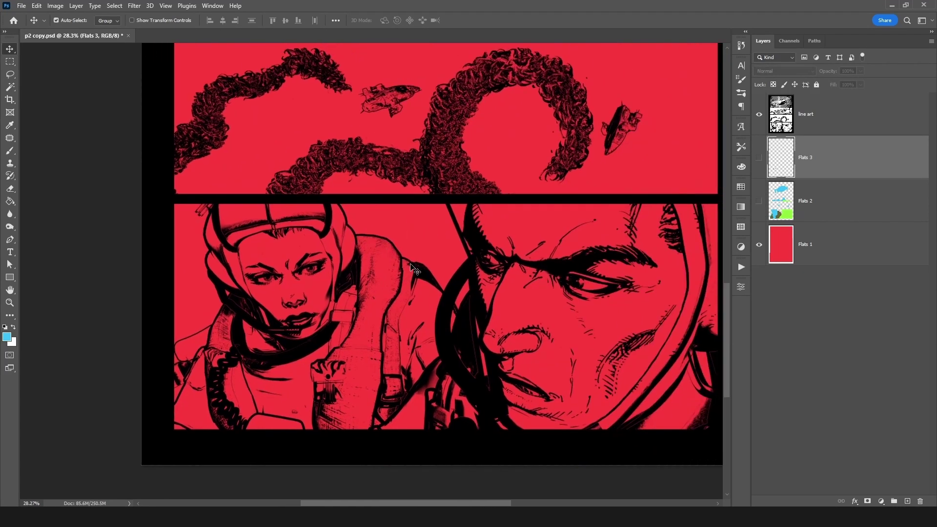
left_click(759, 201)
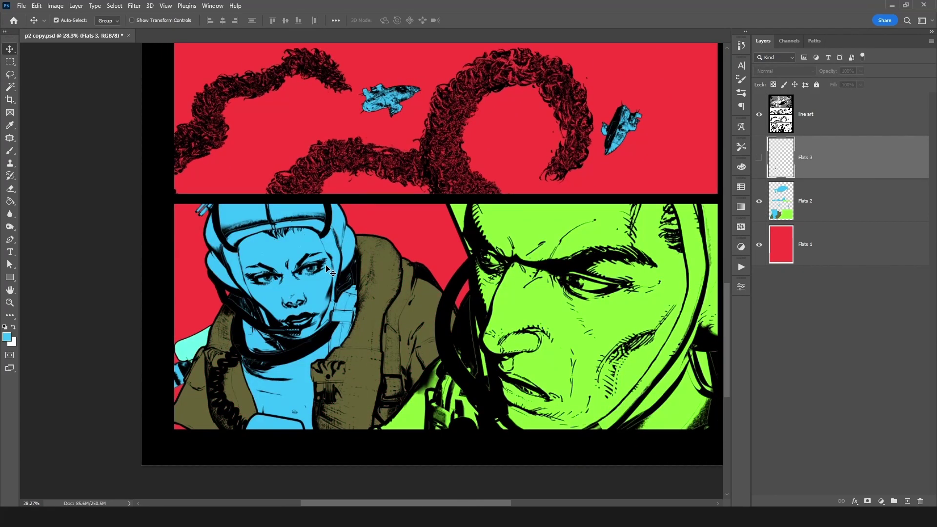
key("w")
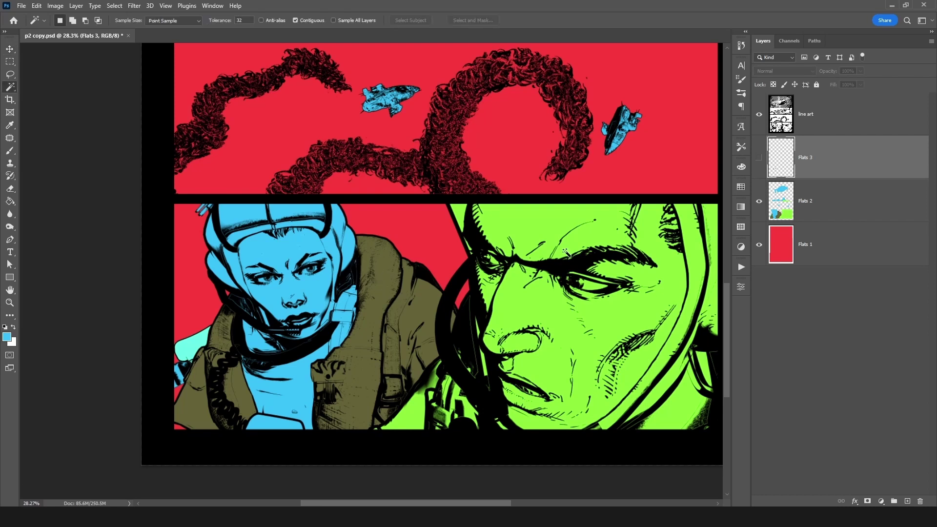
left_click(759, 157)
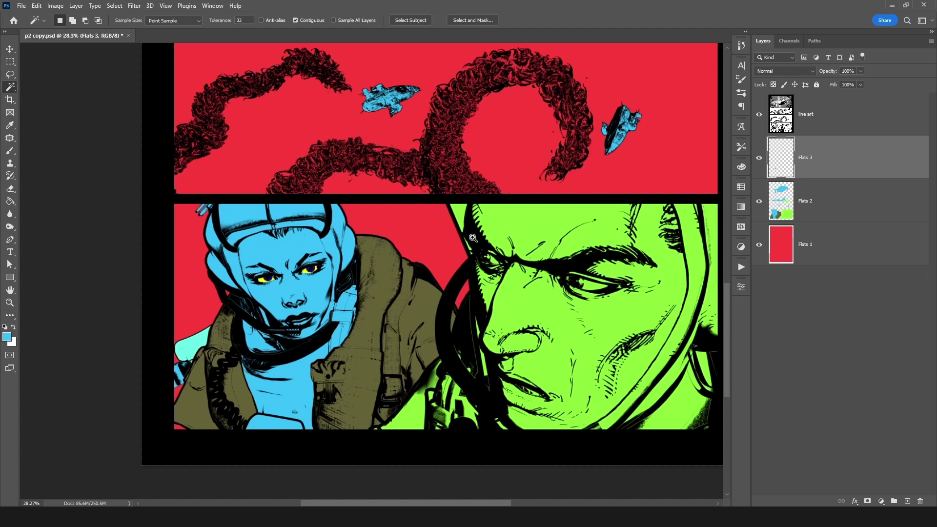
scroll(461, 244, "down", 3)
left_click_drag(510, 190, 448, 264)
left_click_drag(473, 250, 449, 291)
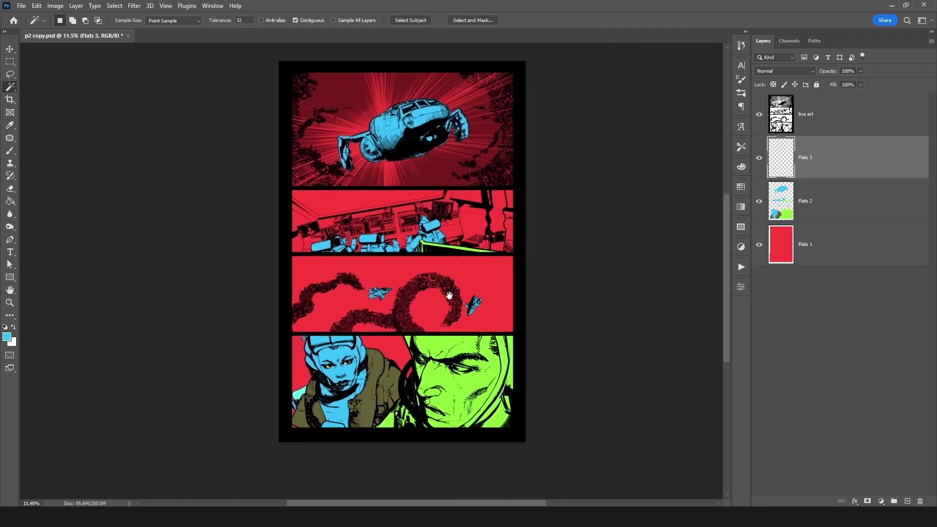